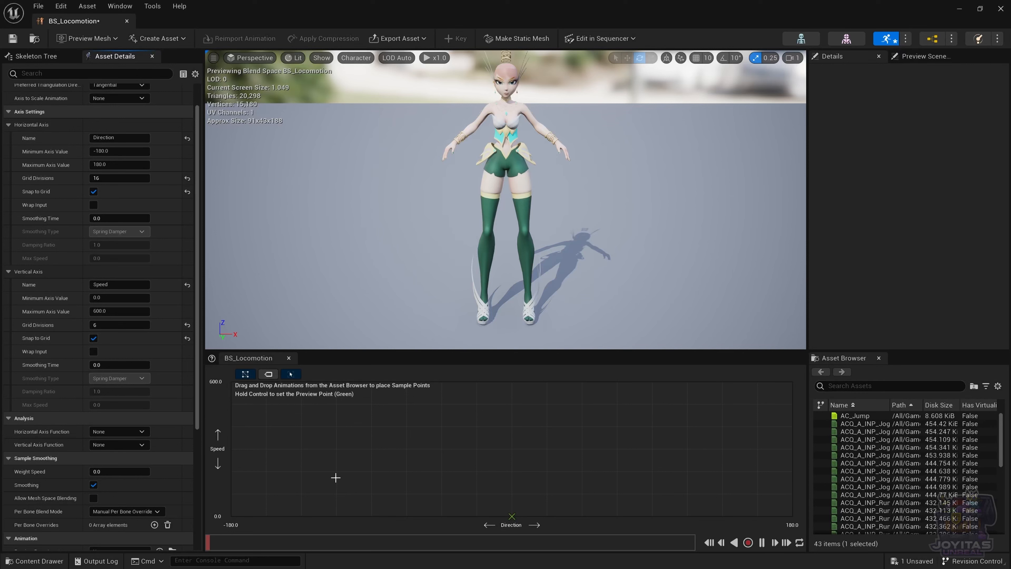
scroll(42, 350, down, 2)
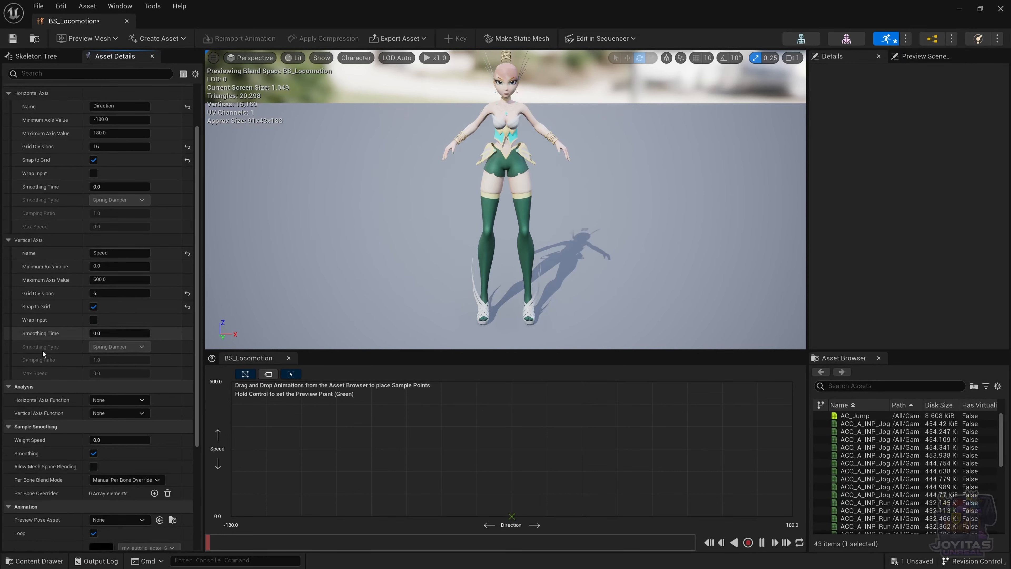
scroll(43, 344, up, 1)
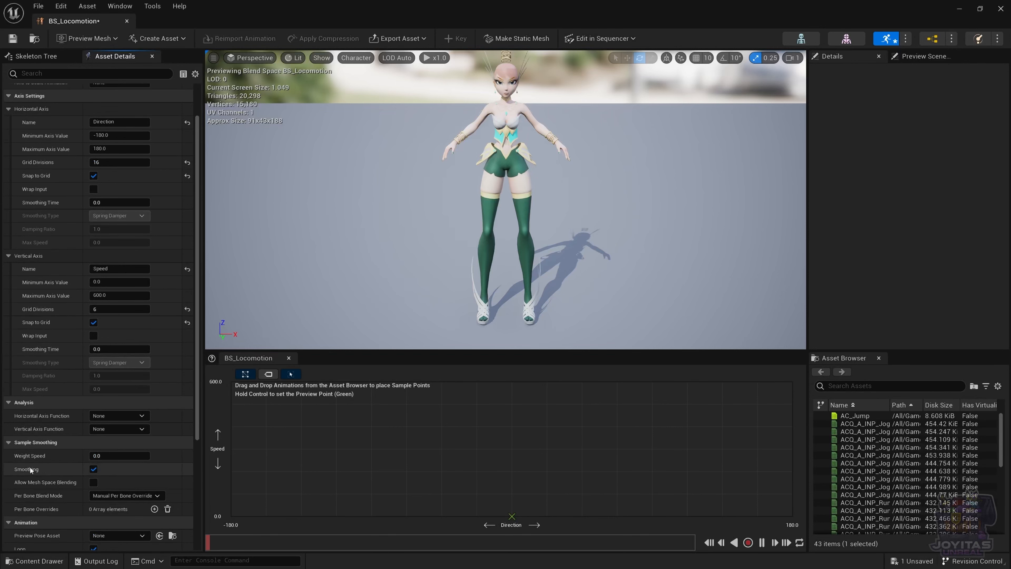
scroll(39, 368, up, 3)
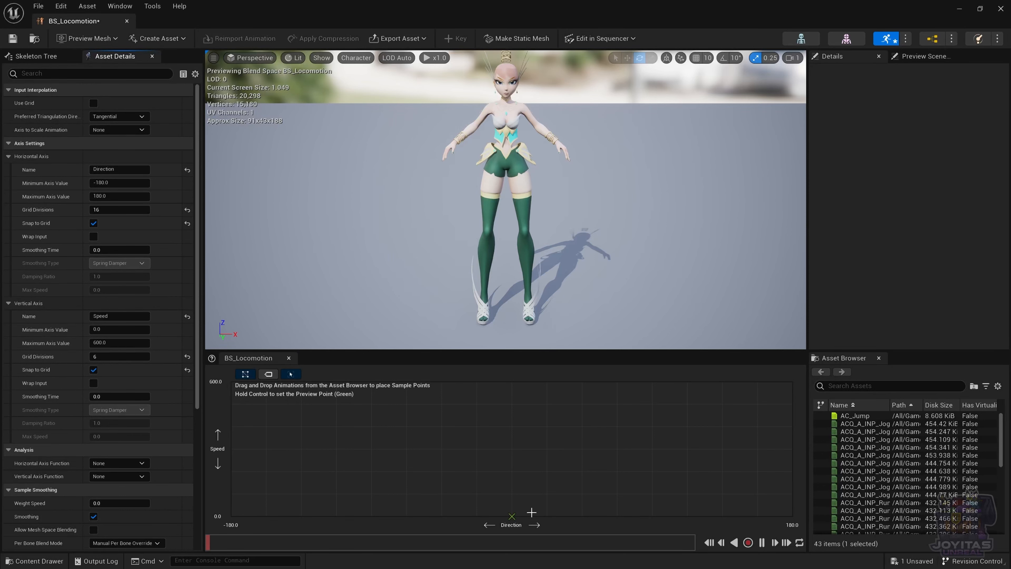
- Place ACQ_MF_Idle samples at speed 0 for directions 0, -45, -90, -135 and -180 in the blend space grid
scroll(860, 472, down, 8)
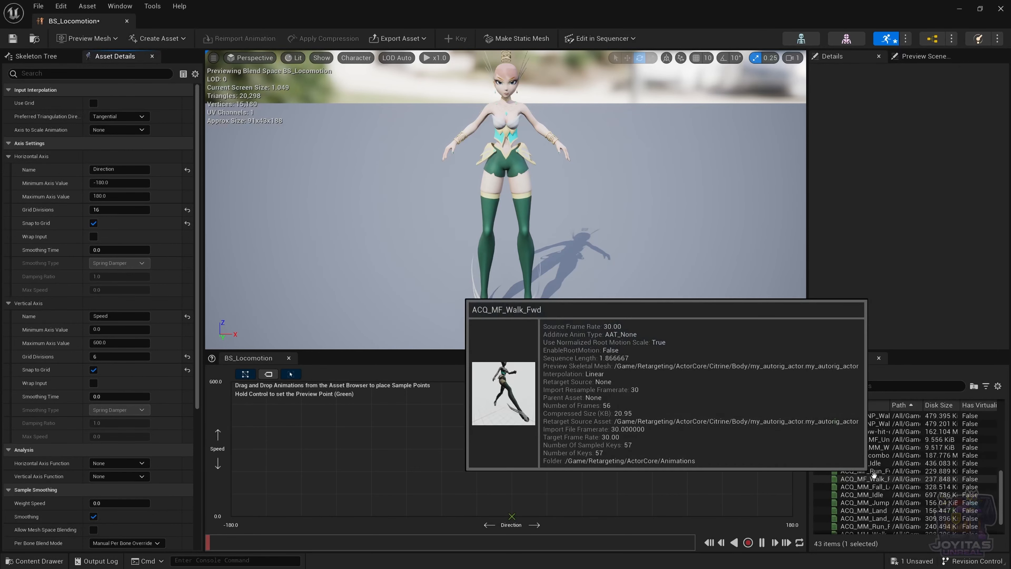
scroll(868, 470, up, 2)
click(857, 463)
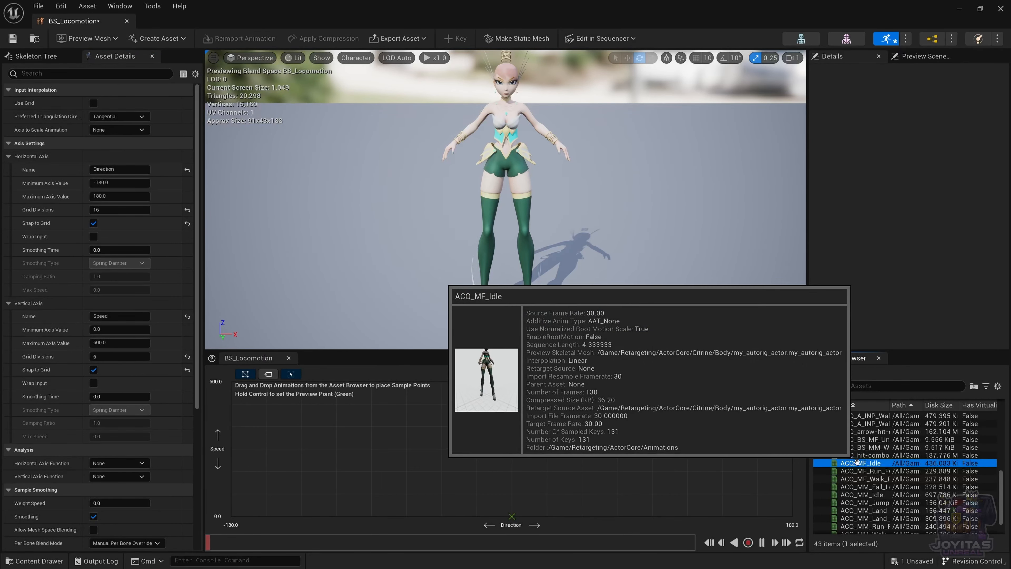
drag(859, 463, 517, 514)
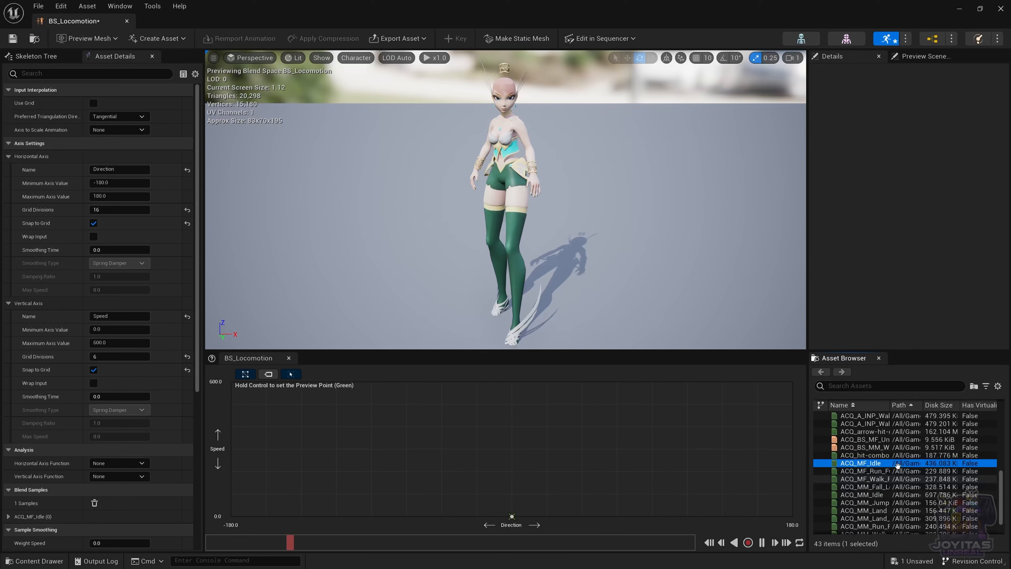
drag(897, 465, 442, 516)
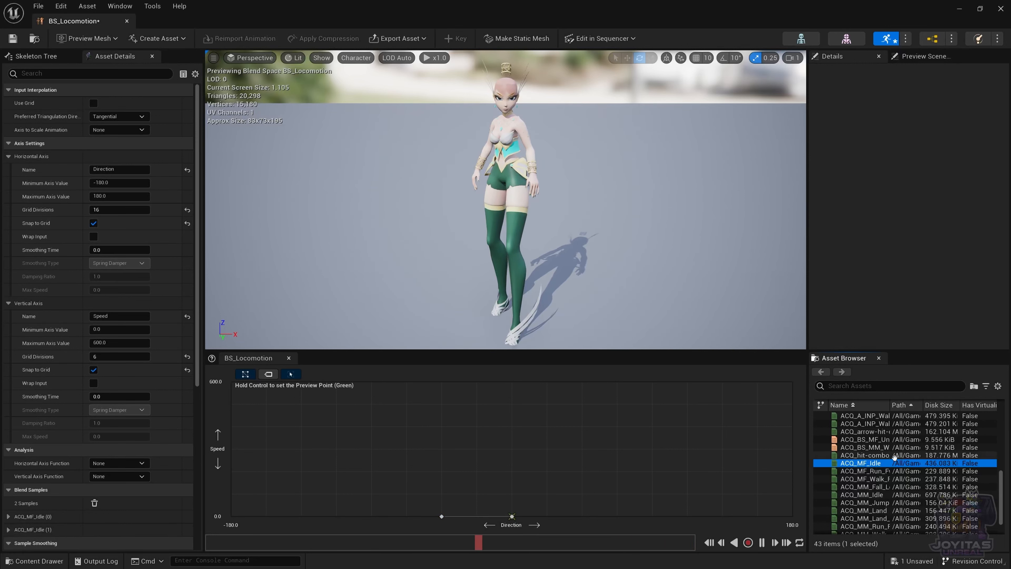
drag(870, 465, 372, 516)
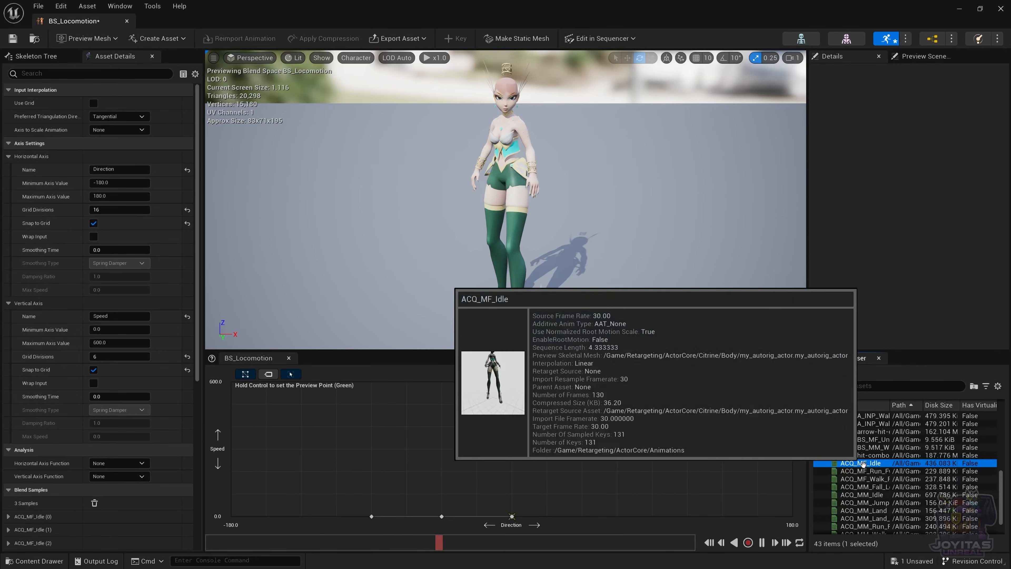
drag(864, 464, 291, 520)
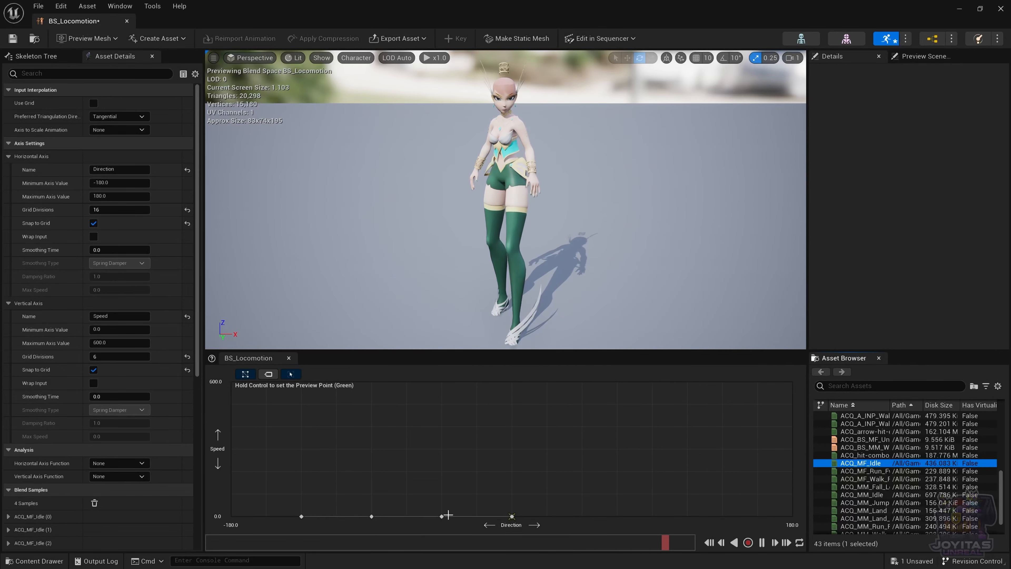
drag(869, 465, 216, 521)
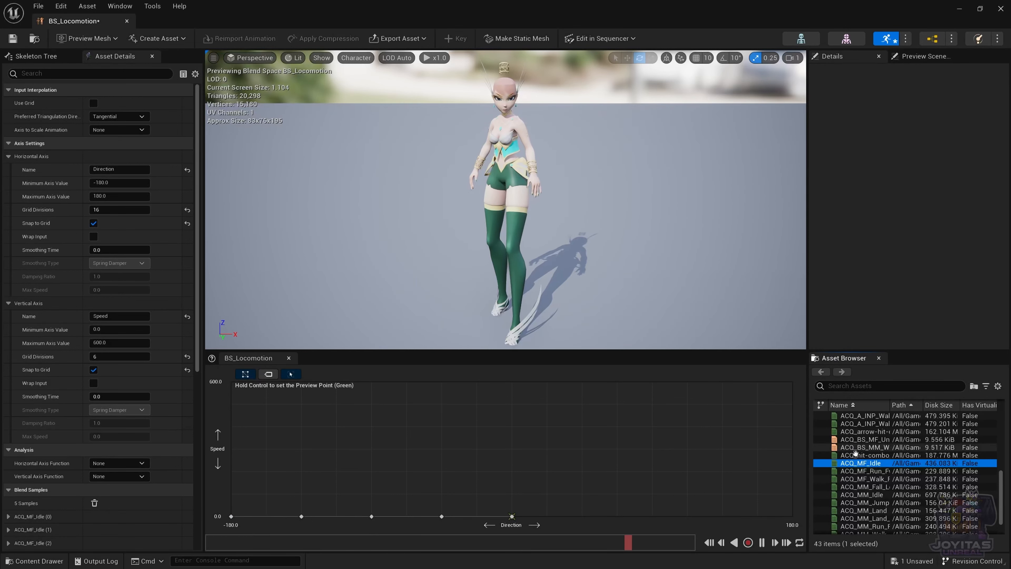
- Place ACQ_MF_Idle samples at speed 0 for directions 45, 90, 135 and 180
drag(860, 463, 581, 515)
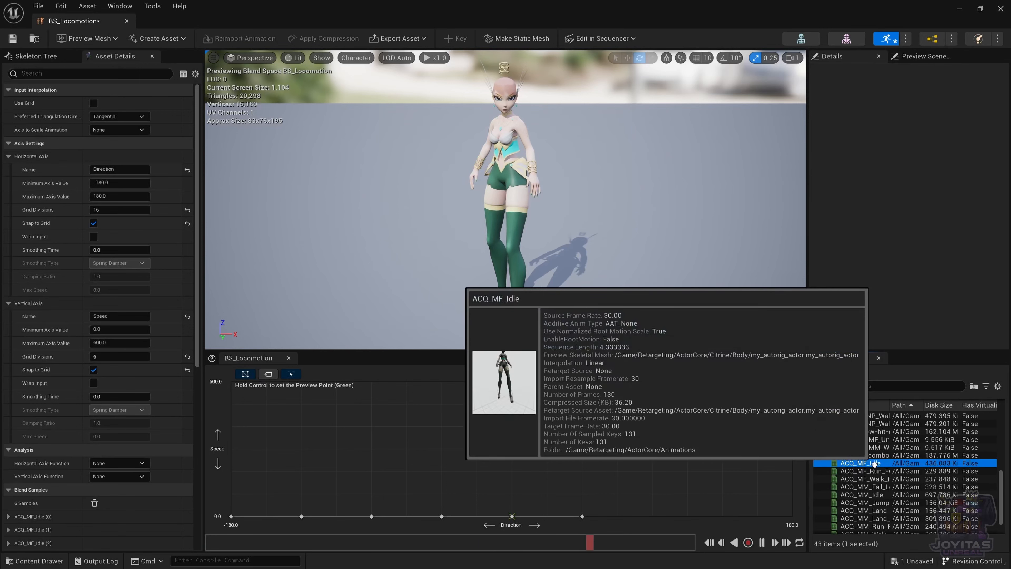
drag(876, 465, 661, 517)
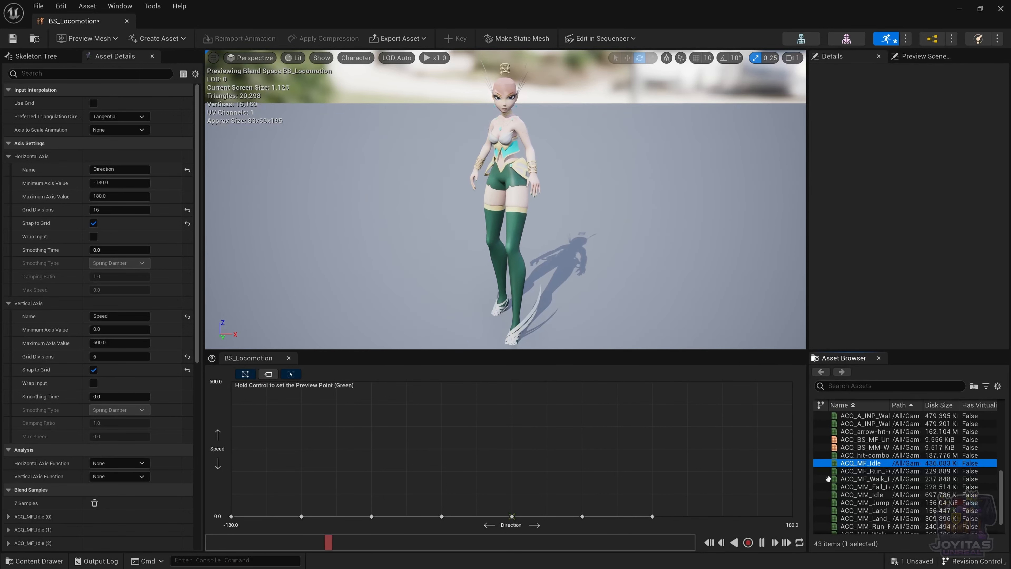
drag(860, 463, 726, 515)
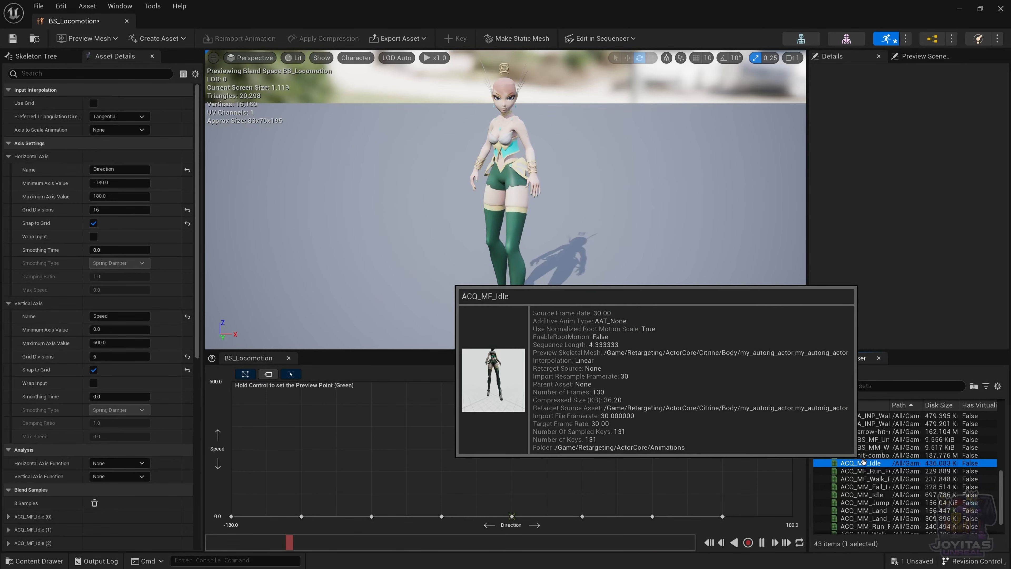
drag(864, 462, 793, 516)
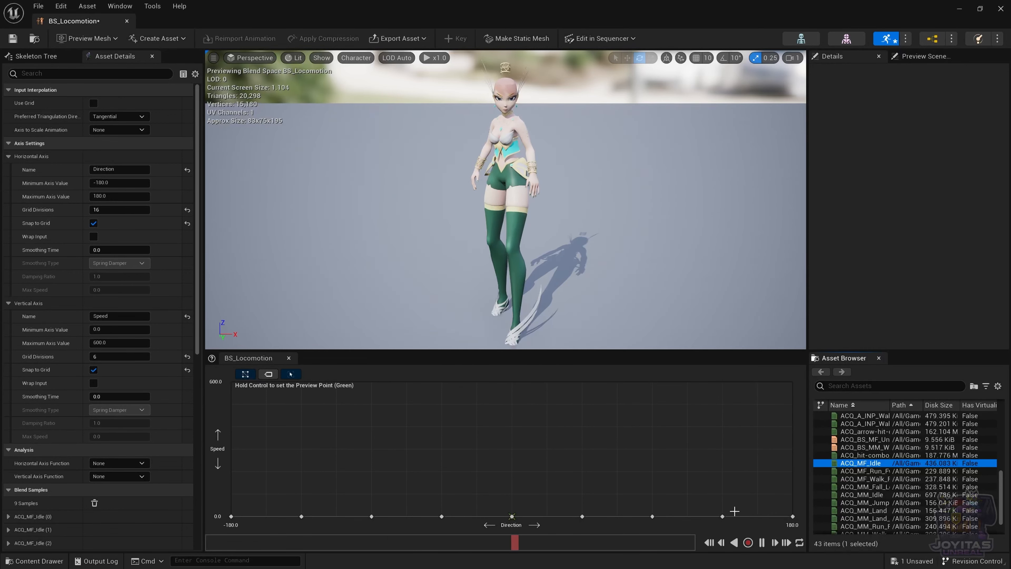
- Move the blend preview point to about speed 200 and widen the asset list's Name column so animation names are readable
key(ctrl)
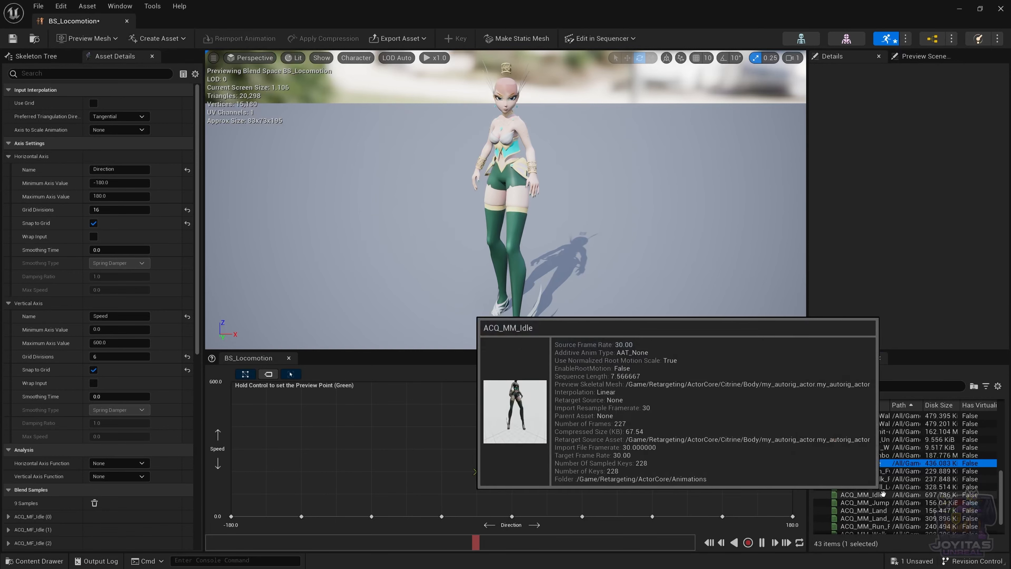
scroll(880, 478, down, 1)
scroll(880, 478, down, 1)
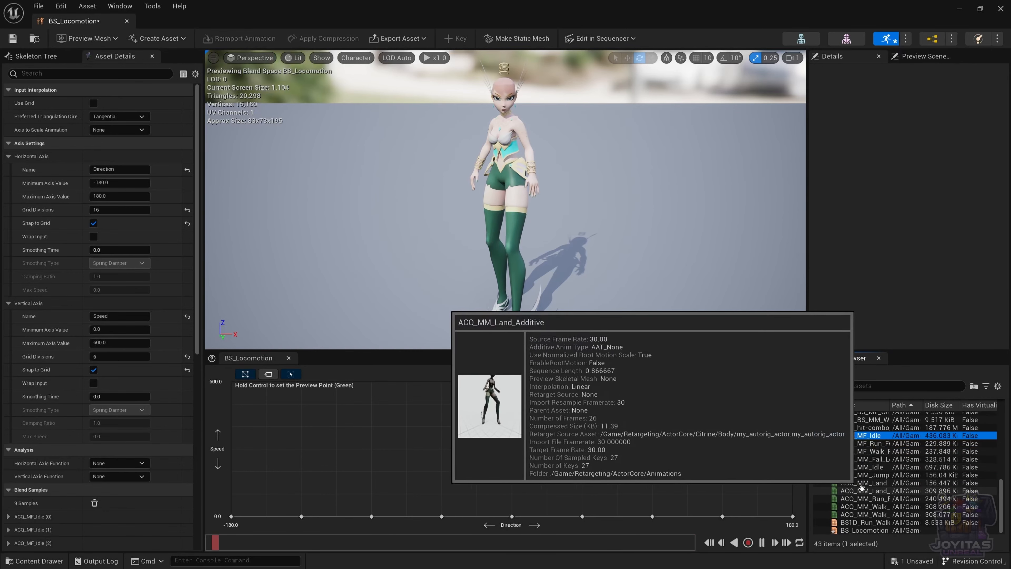
scroll(864, 478, up, 3)
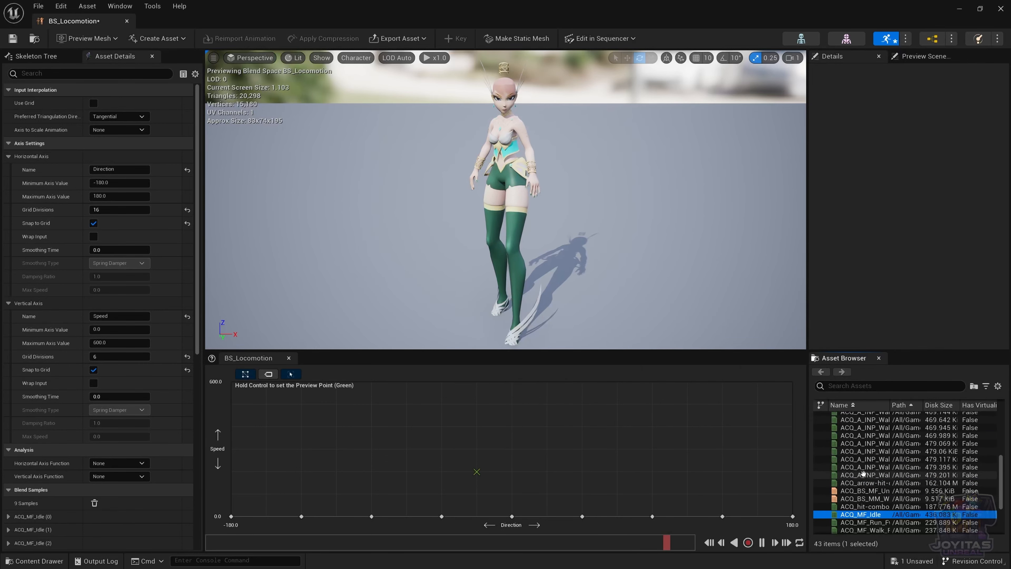
scroll(882, 446, up, 4)
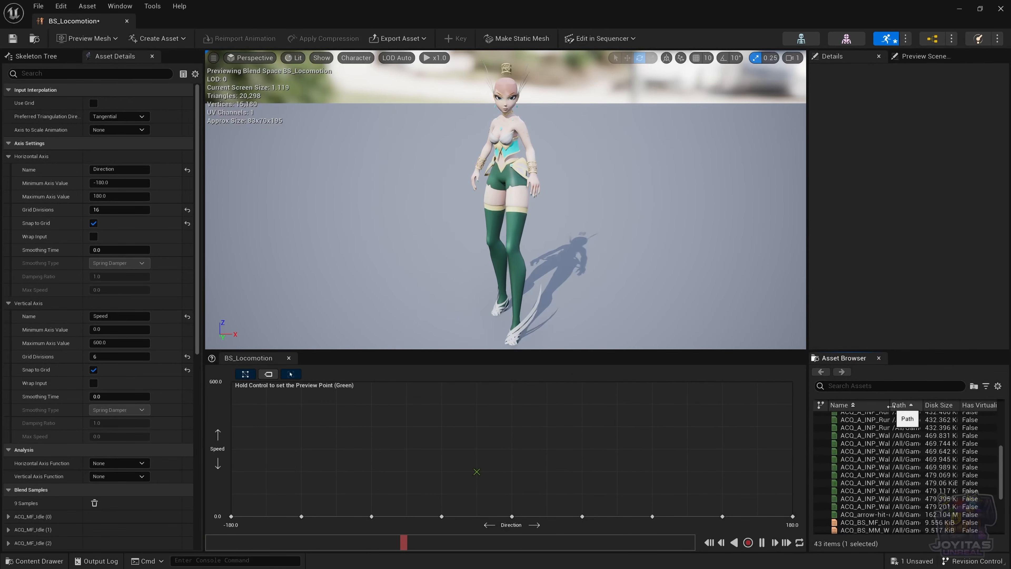
drag(890, 405, 983, 410)
scroll(876, 470, up, 2)
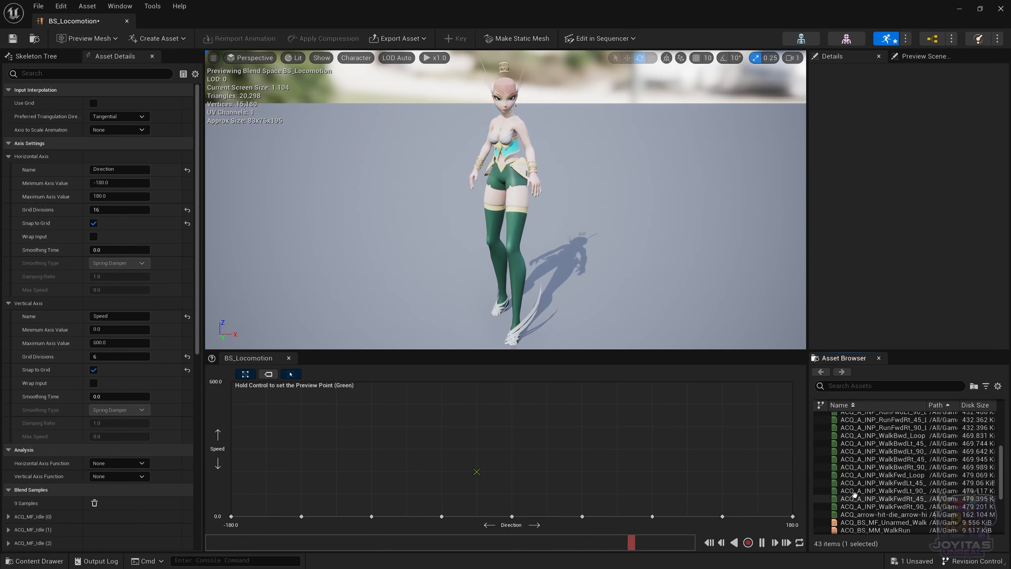
- Place the ACQ_A_INP_WalkFwd_Loop animation in the blend space grid at direction 0, speed 200
scroll(876, 470, down, 2)
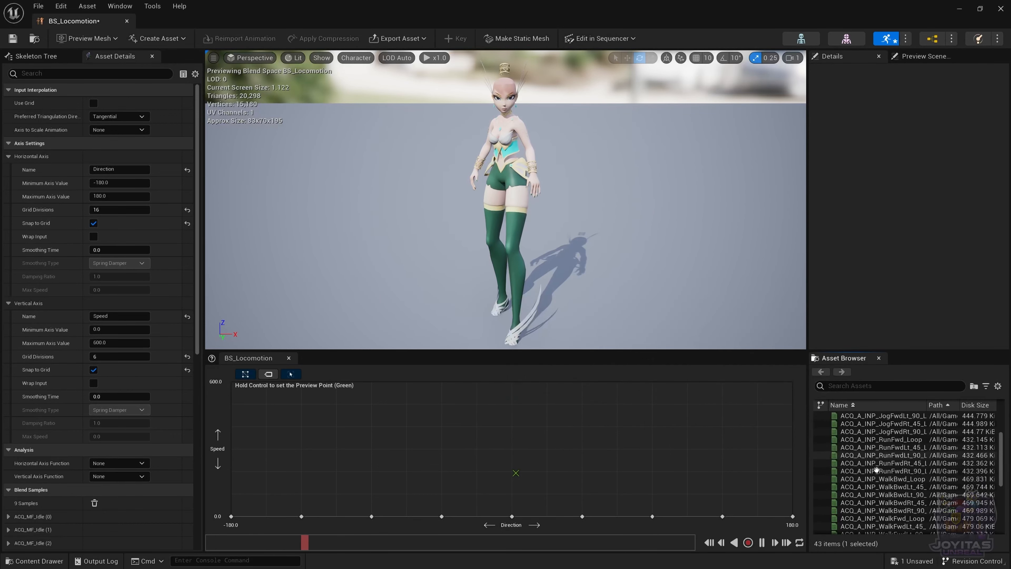
scroll(877, 470, up, 2)
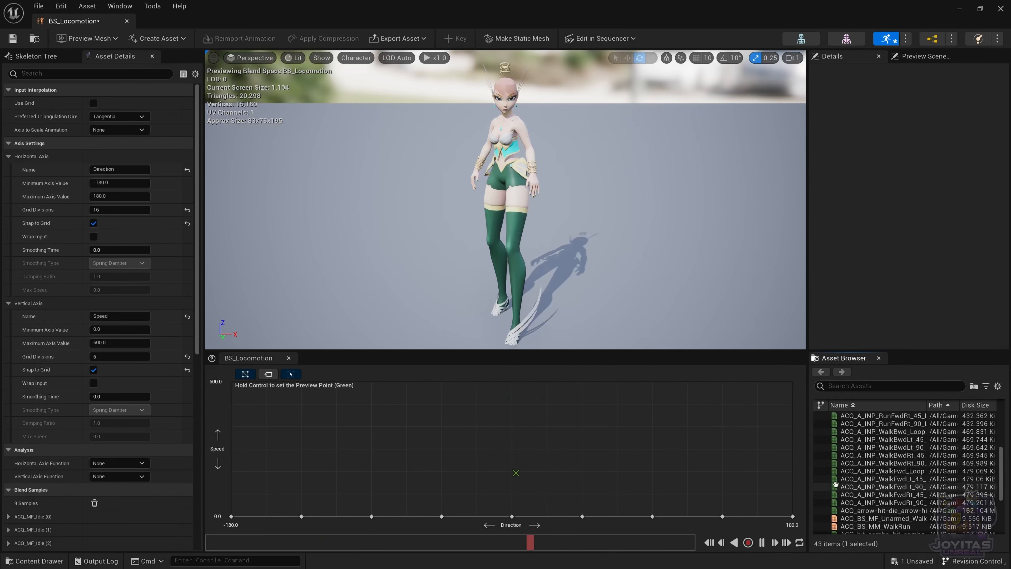
scroll(888, 470, down, 2)
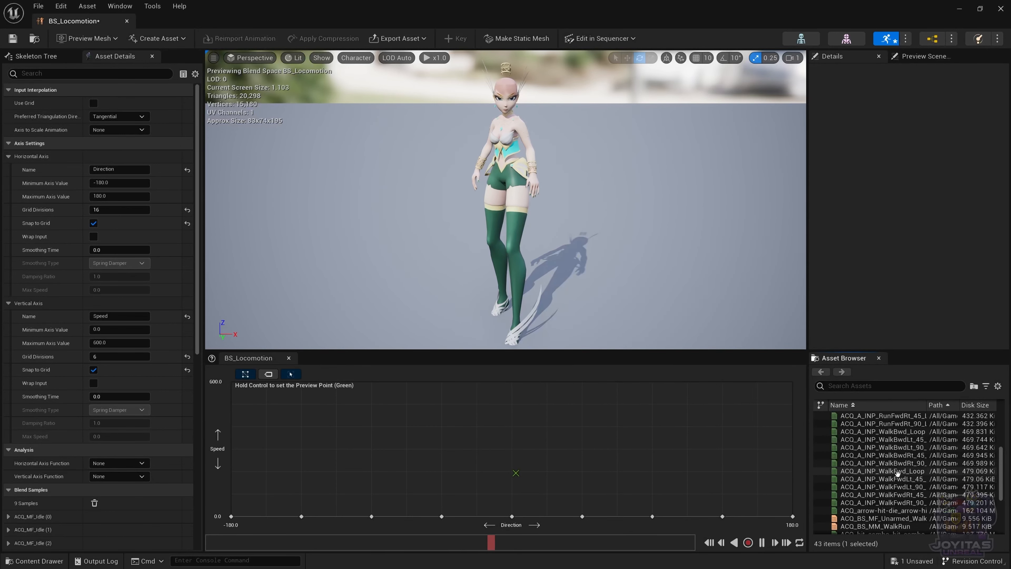
mouse_move(898, 472)
drag(898, 472, 511, 472)
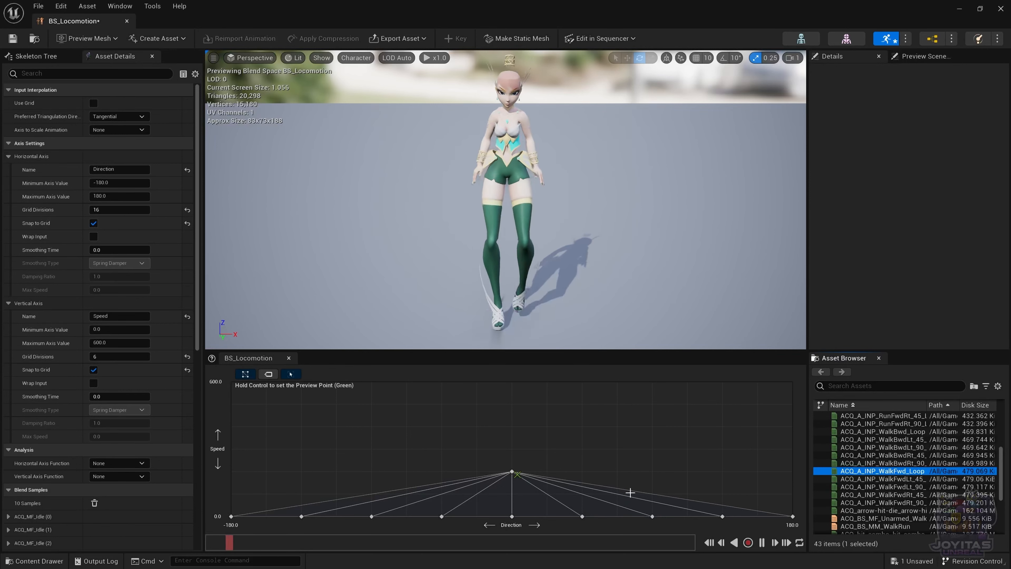
- Place ACQ_A_INP_WalkFwdLt_45_Loop at direction -45 and ACQ_A_INP_WalkFwdLt_90_Loop at direction -90, both at speed 200, previewing the blend at each
mouse_move(896, 483)
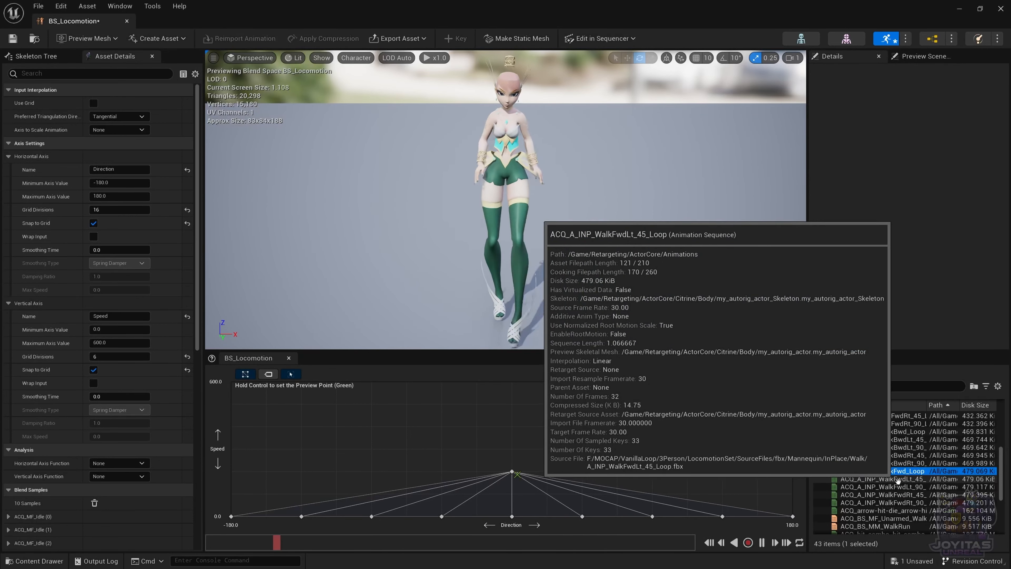
click(899, 479)
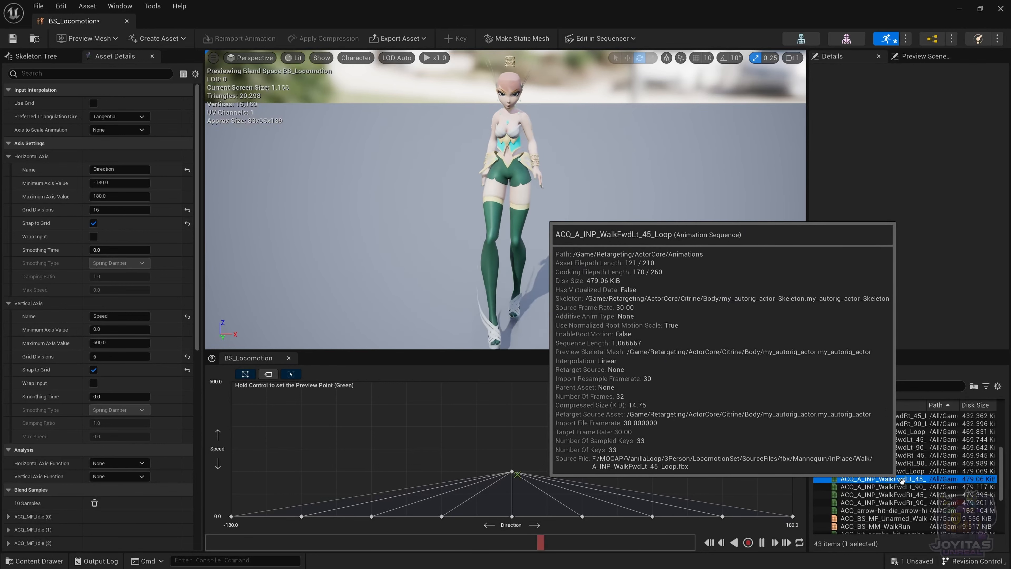
drag(901, 480, 435, 479)
key(ctrl)
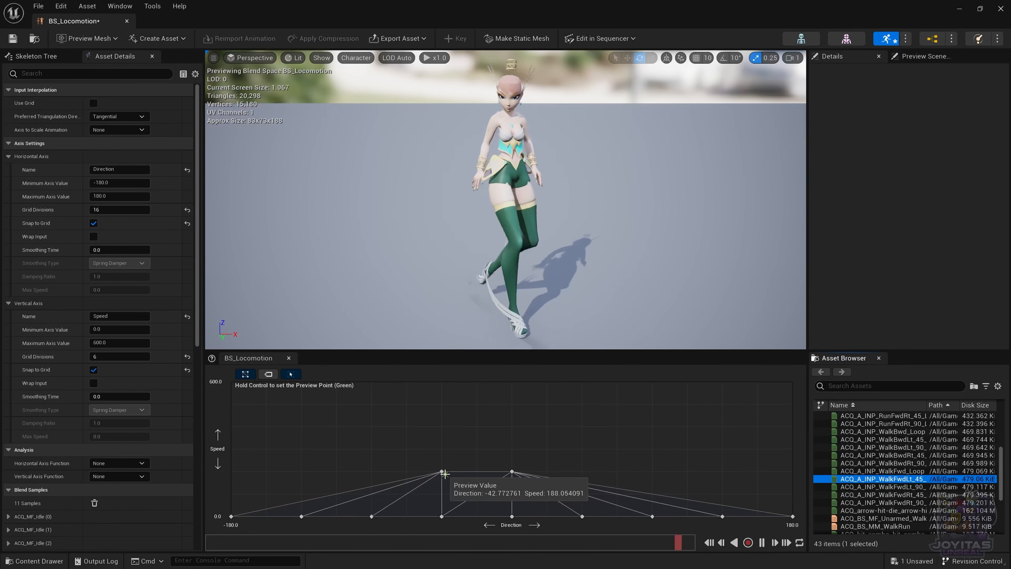
mouse_move(898, 481)
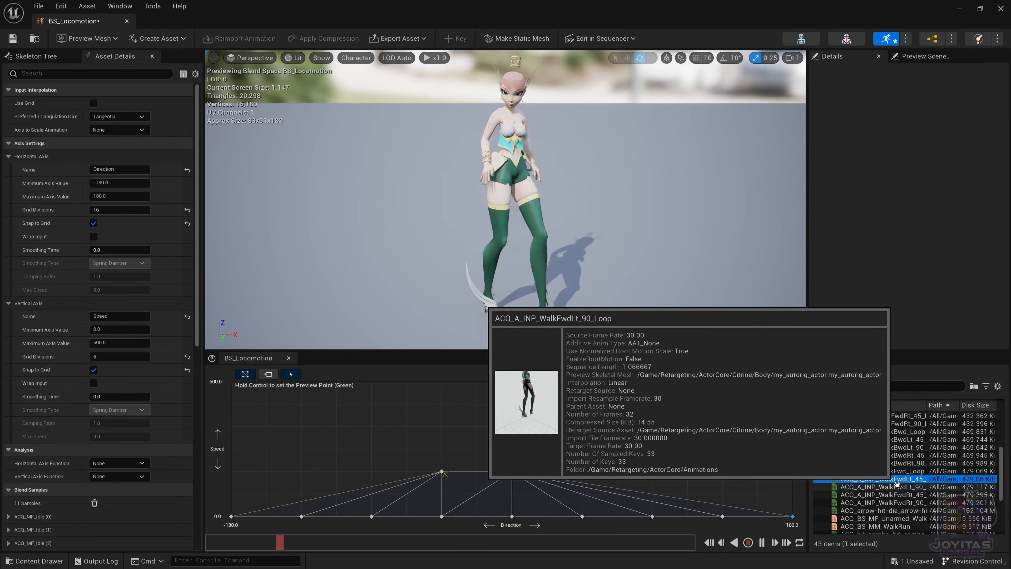
drag(899, 486, 372, 472)
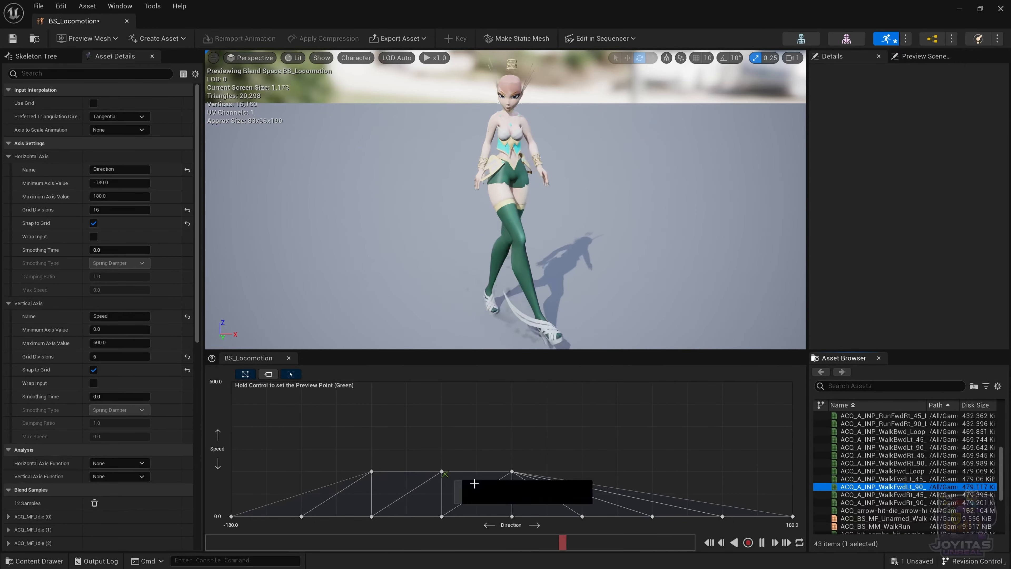
key(ctrl)
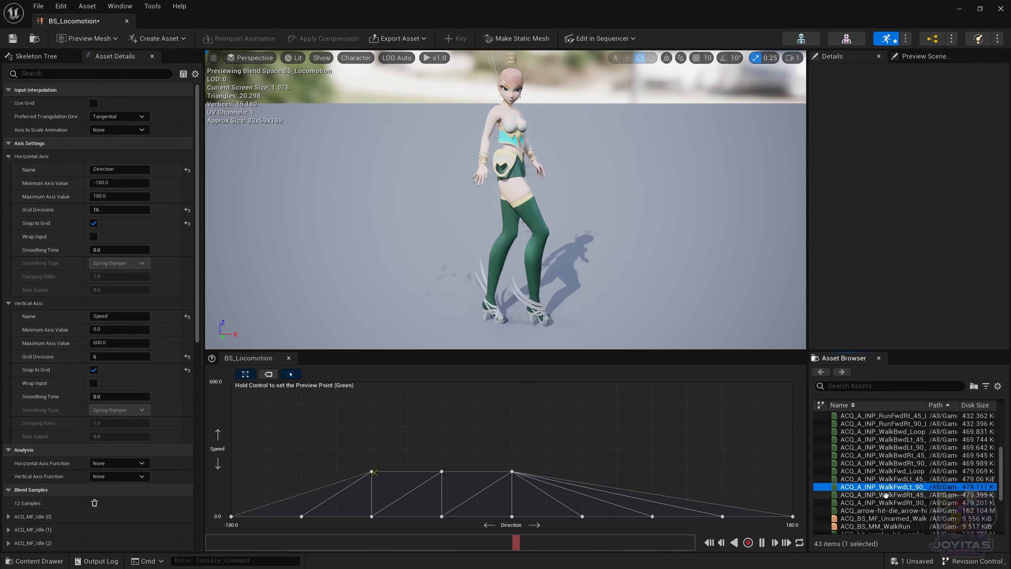
- Place ACQ_A_INP_WalkFwdRt_45_Loop at direction 45 and ACQ_A_INP_WalkFwdRt_90_Loop at direction 90, both at speed 200, and preview the blend
mouse_move(904, 494)
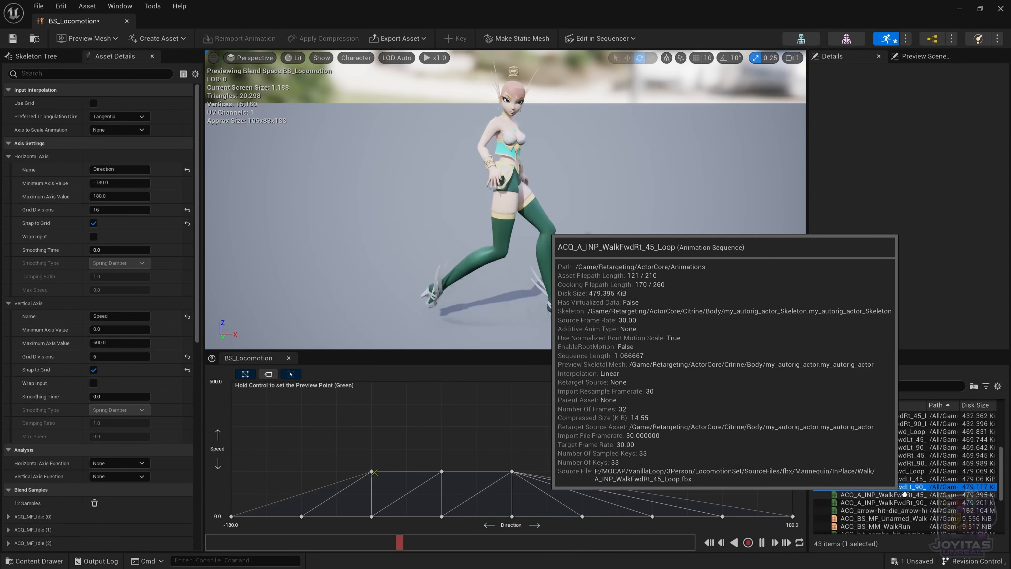
drag(904, 494, 584, 474)
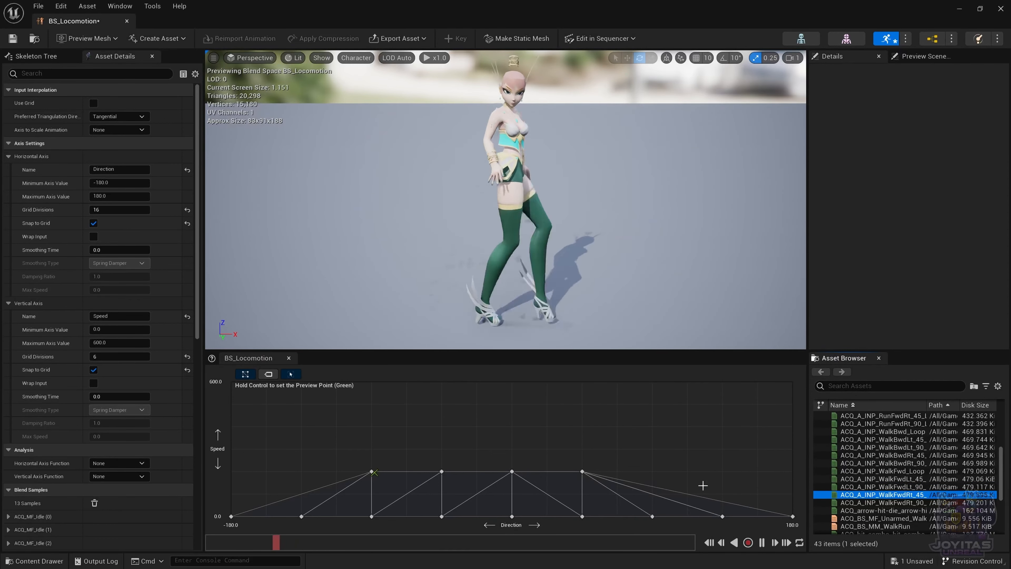
drag(895, 502, 649, 473)
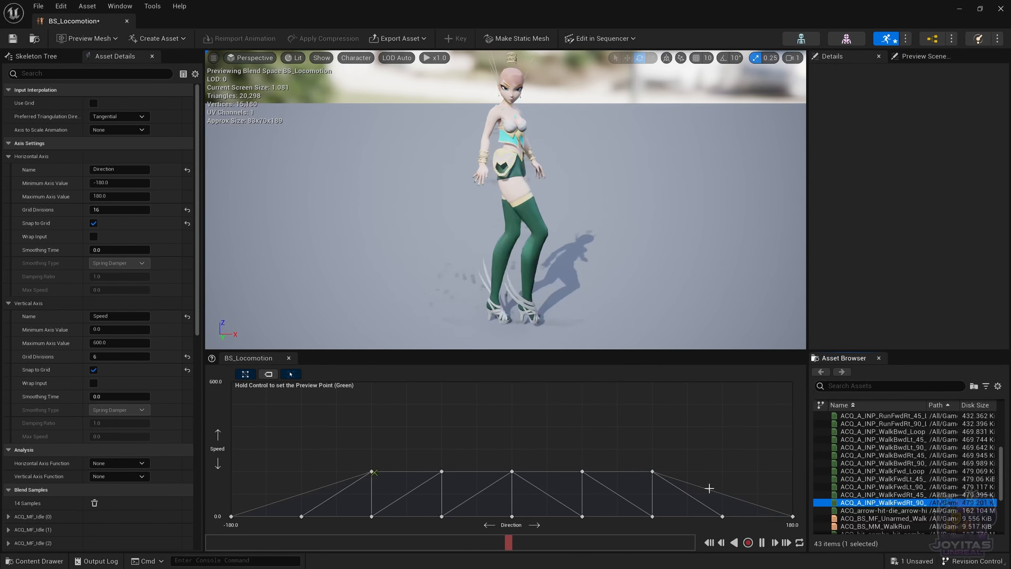
key(ctrl)
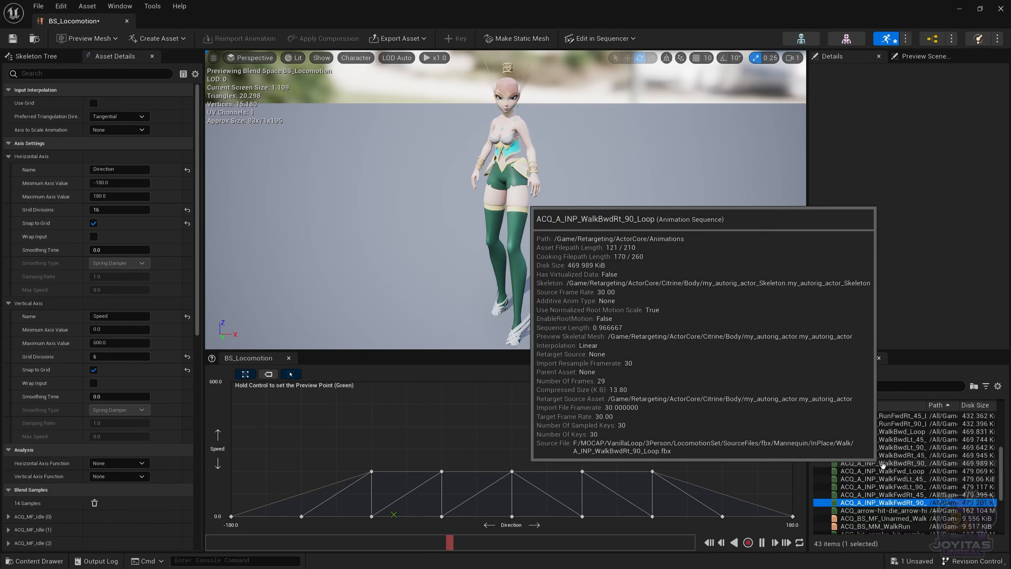
- Place the ACQ_A_INP_JogFwd_Loop animation in the blend space grid at direction 0, speed 600, and preview the blend there
scroll(882, 465, up, 4)
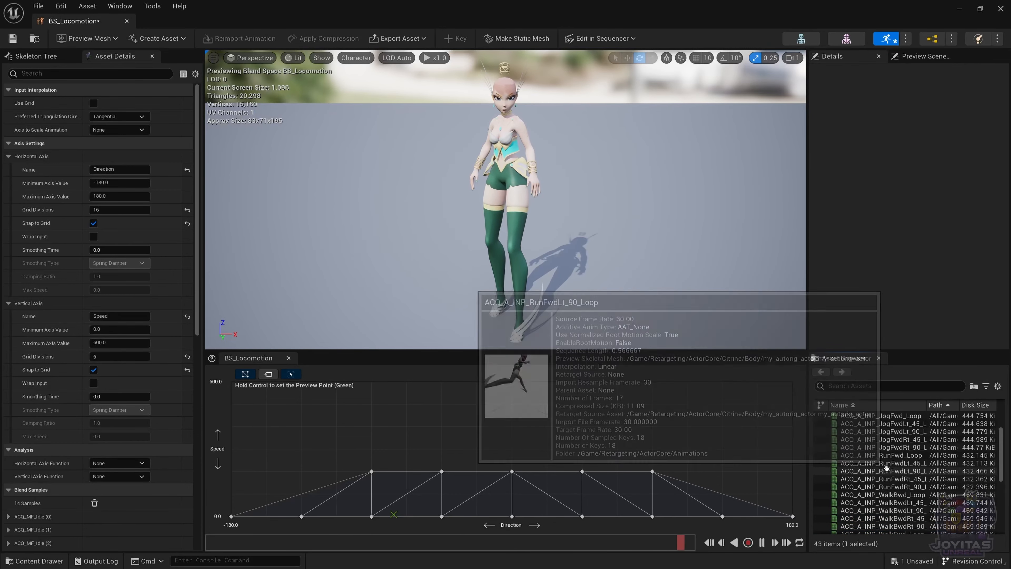
scroll(888, 466, up, 2)
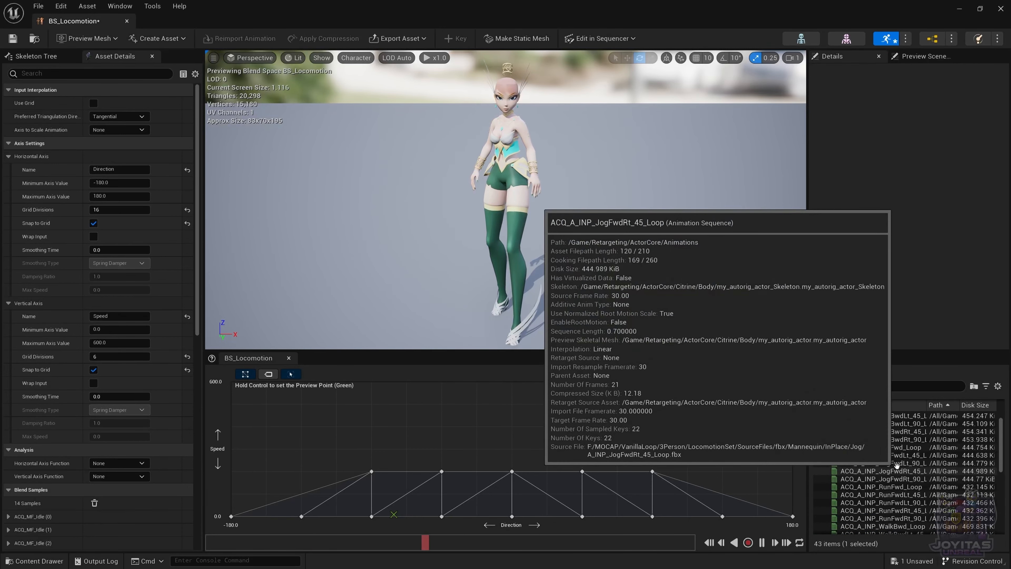
click(896, 447)
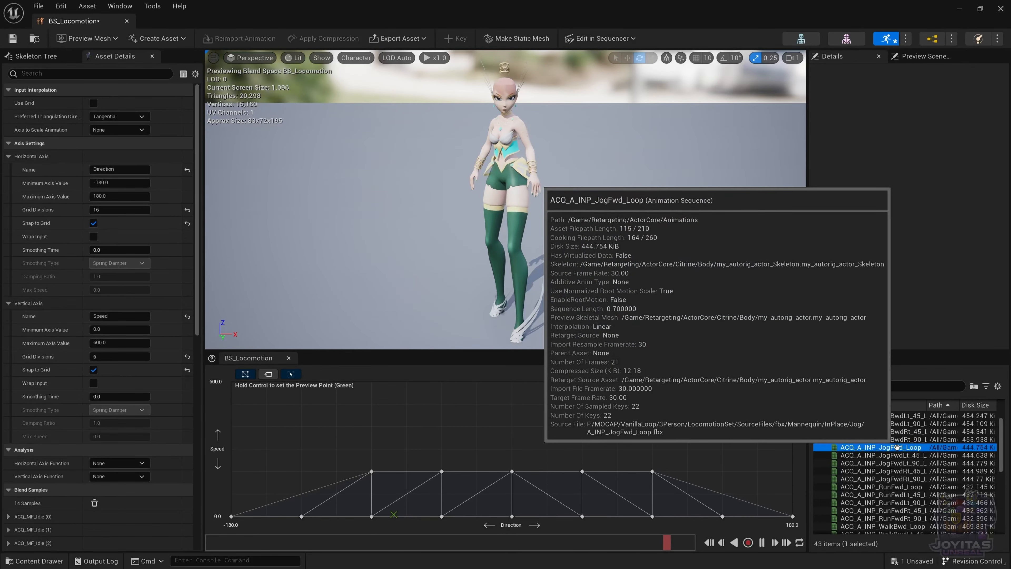
drag(896, 447, 515, 386)
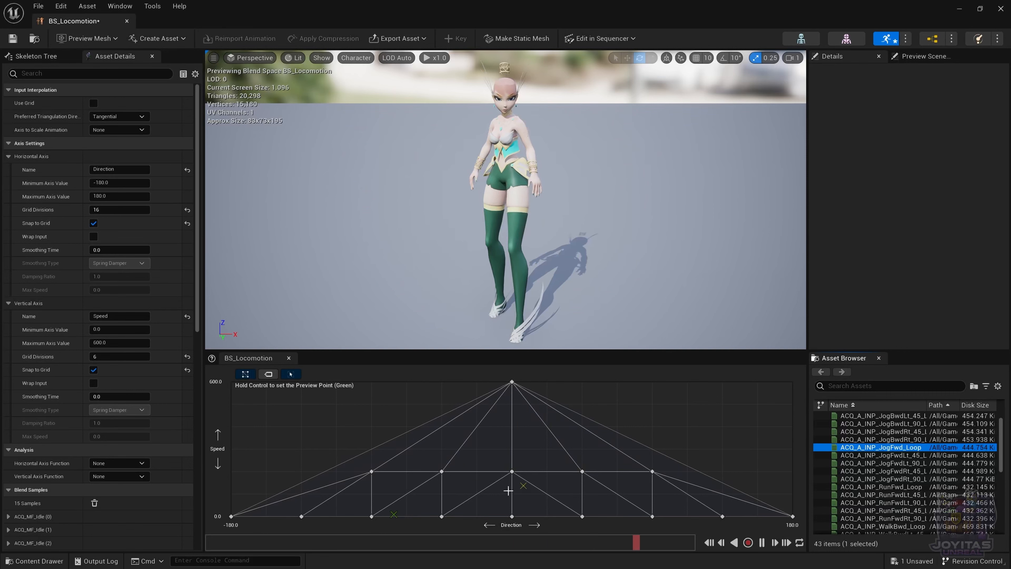
mouse_move(514, 418)
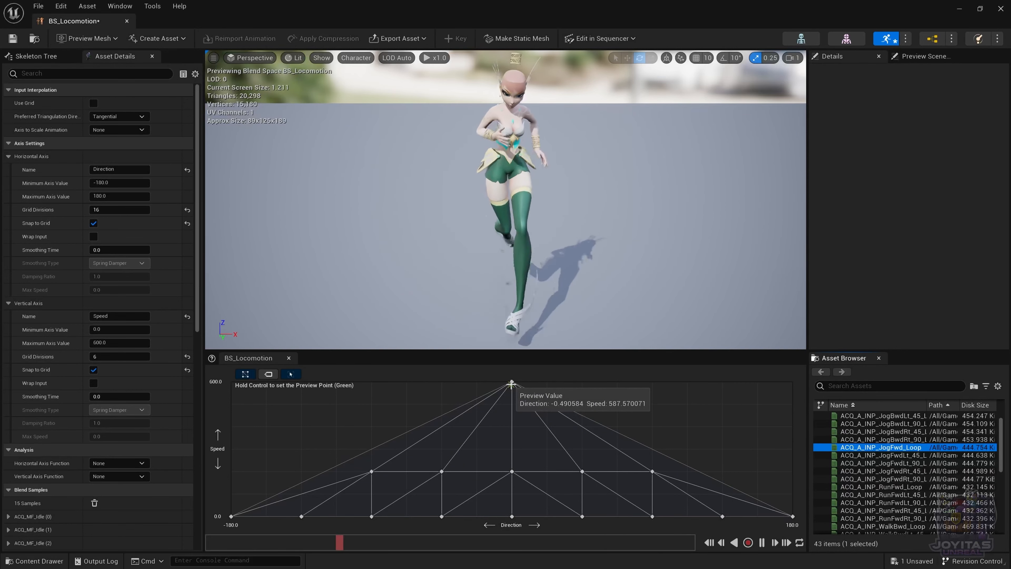
mouse_move(501, 471)
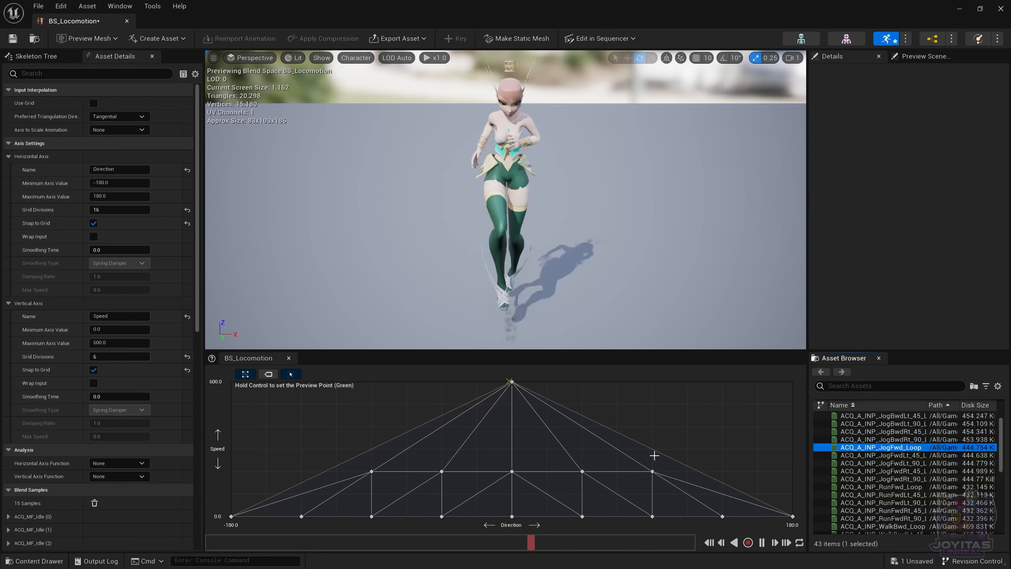
- Place ACQ_A_INP_JogFwdLt_45_Loop at direction -45 and ACQ_A_INP_JogFwdLt_90_Loop at direction -90, both at speed 600
mouse_move(915, 456)
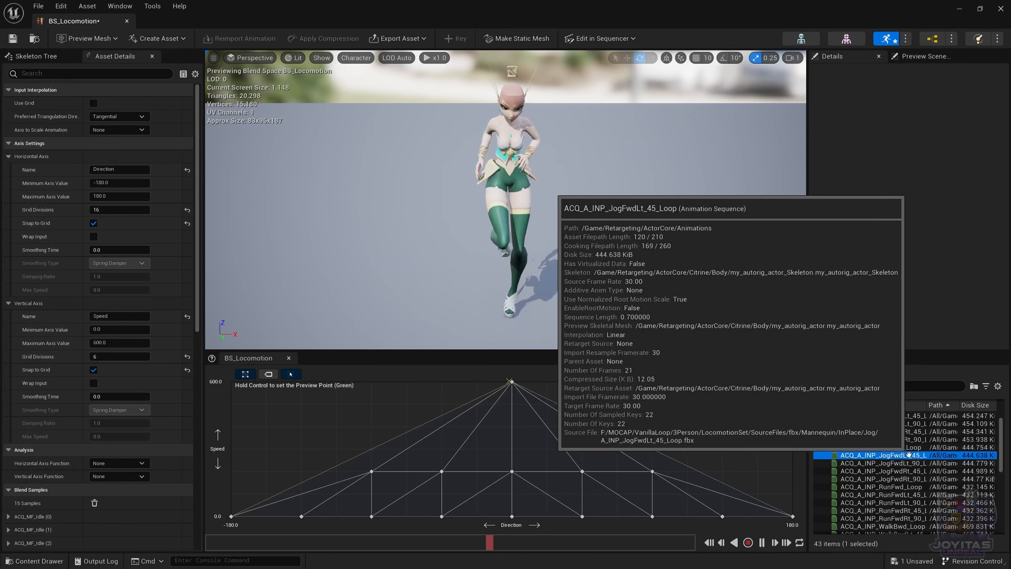
drag(914, 456, 441, 381)
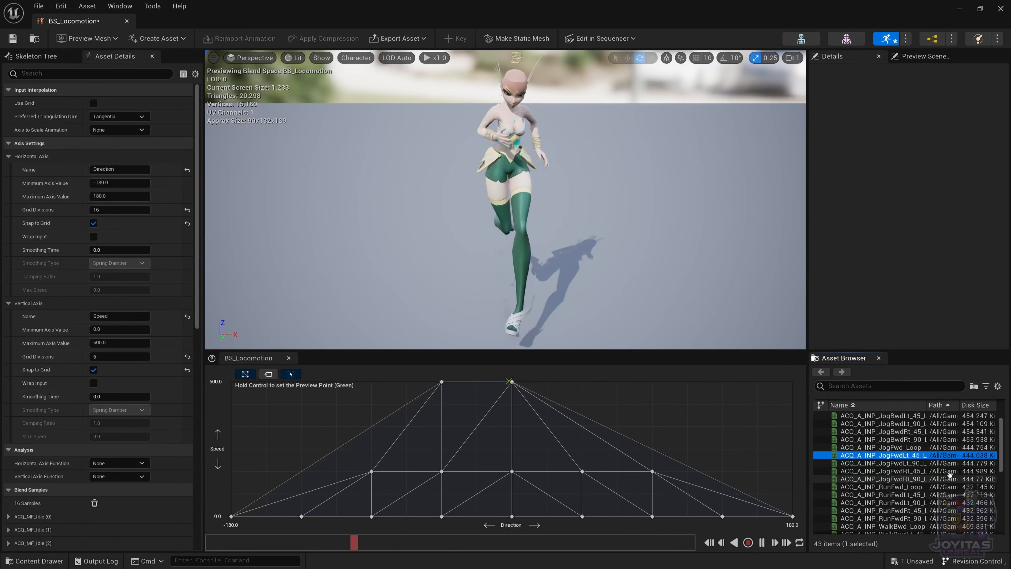
drag(912, 463, 372, 382)
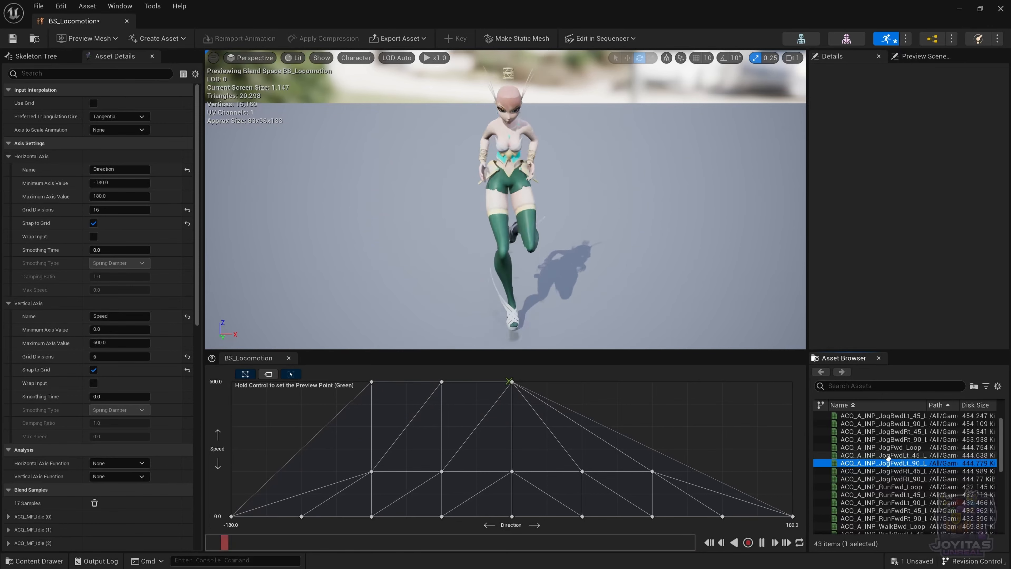
- Place ACQ_A_INP_JogFwdRt_45_Loop at direction 45 and ACQ_A_INP_JogFwdRt_90_Loop at direction 90, both at speed 600, and preview the blend
drag(887, 471, 582, 381)
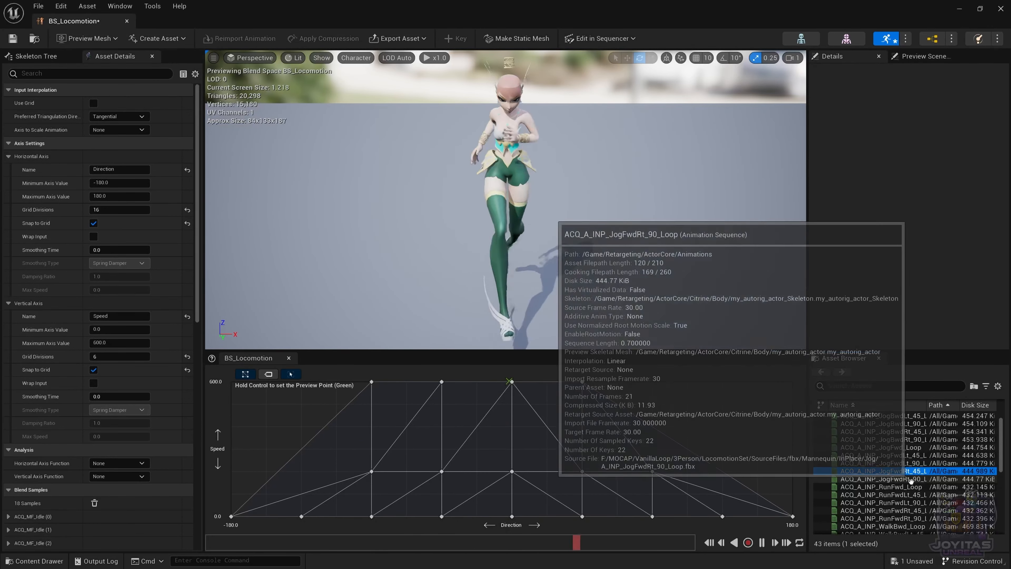
drag(911, 480, 652, 383)
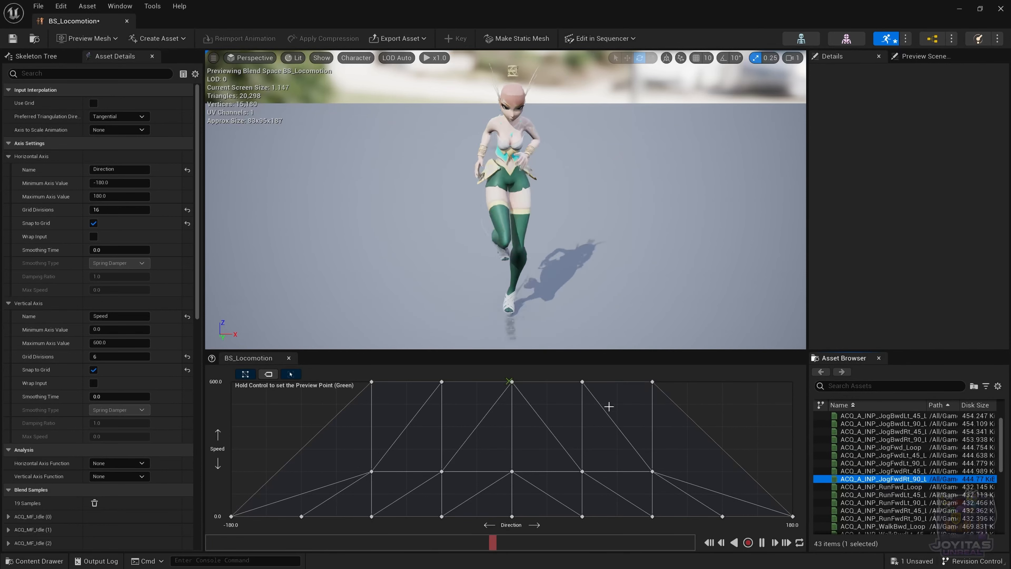
key(ctrl)
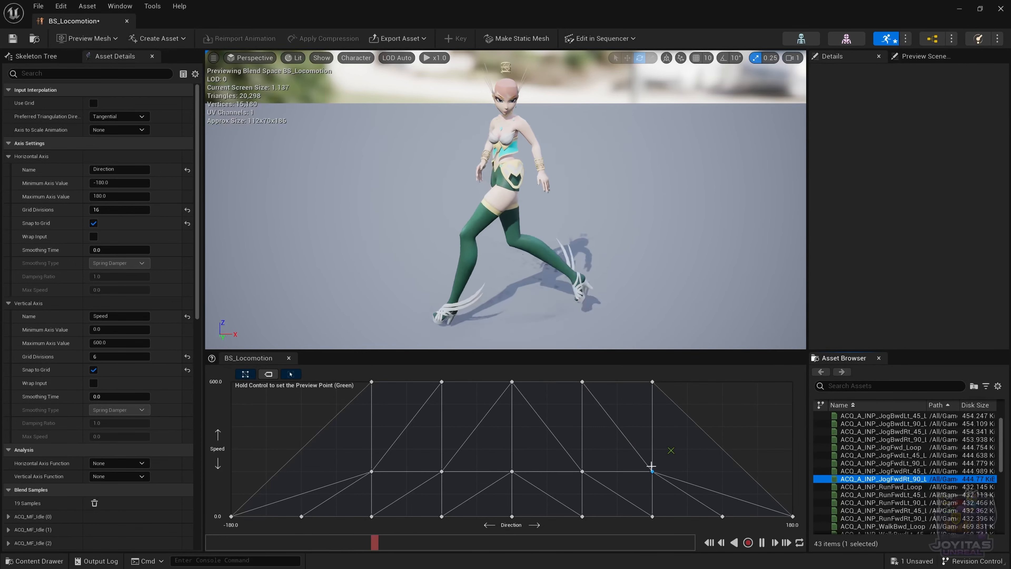
mouse_move(652, 471)
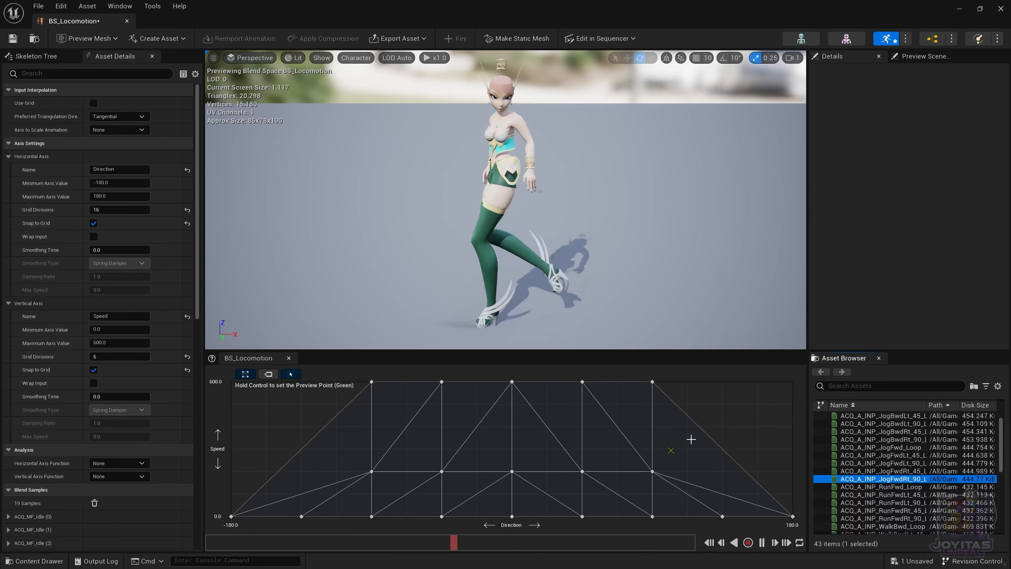
- Place ACQ_A_INP_JogBwd_Loop at direction 180 and ACQ_A_INP_JogBwdLt_45_Loop at direction 135, both at speed 600
mouse_move(890, 455)
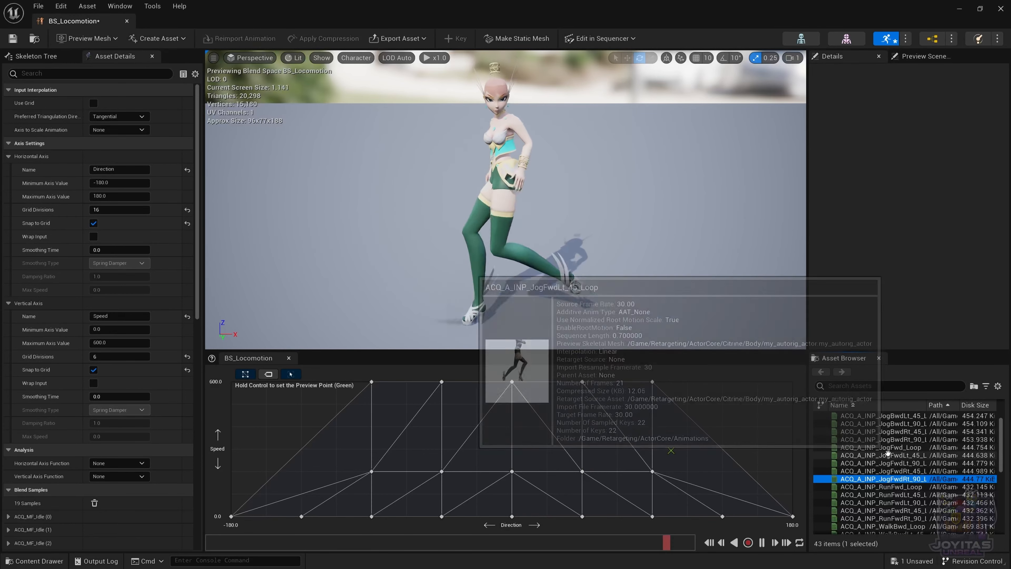
scroll(890, 458, up, 2)
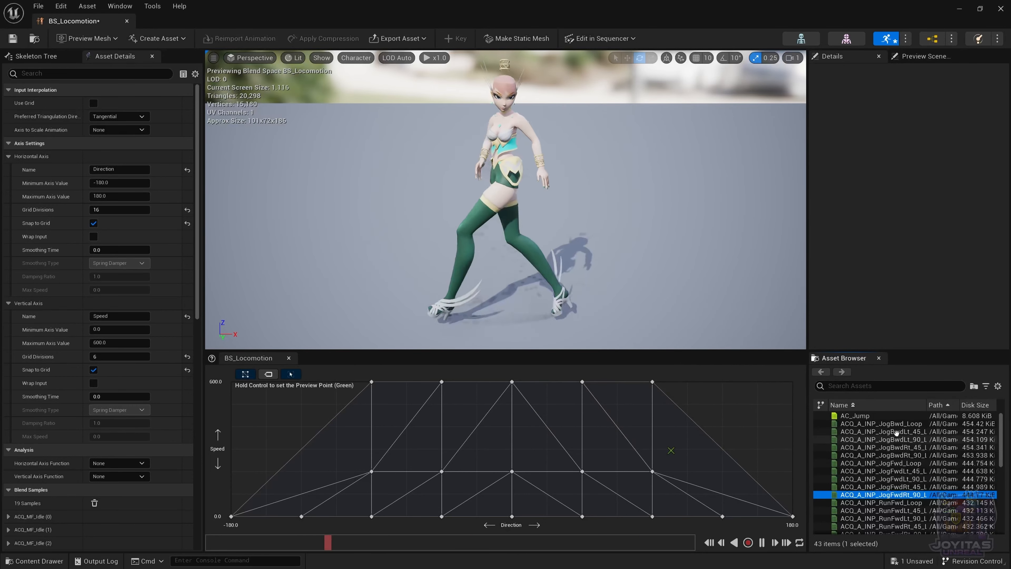
mouse_move(896, 431)
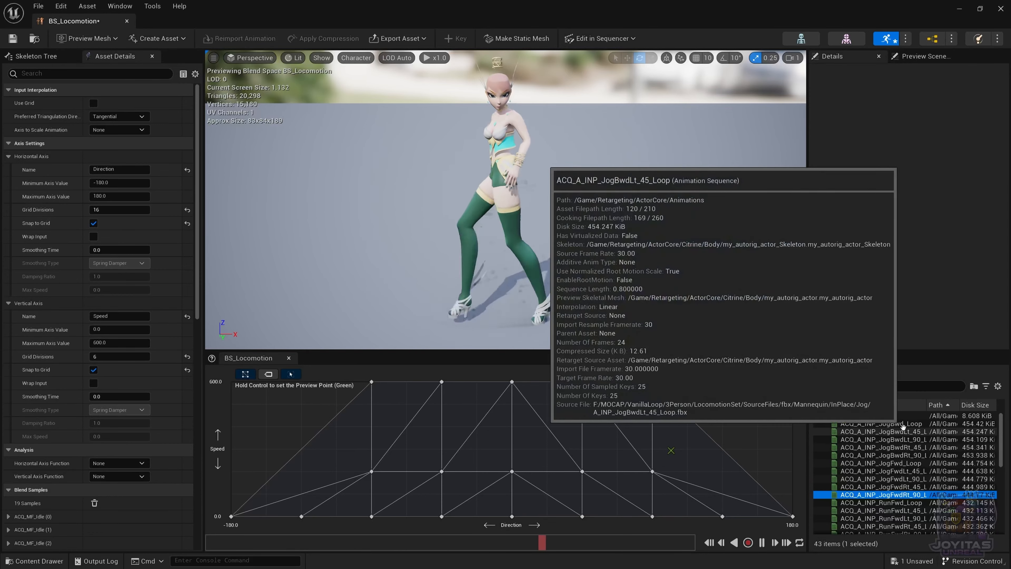
drag(903, 425, 792, 385)
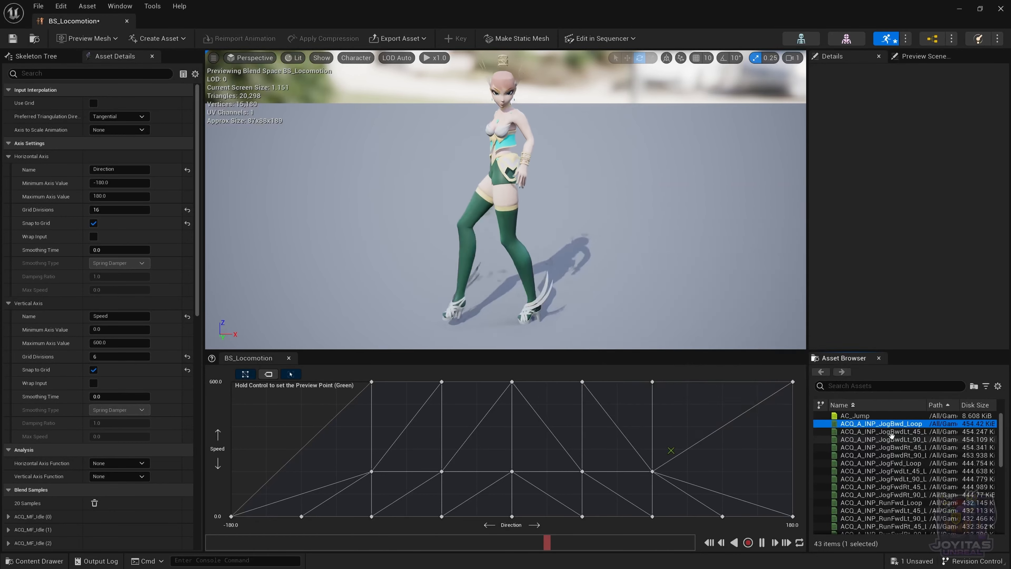
click(869, 432)
drag(869, 432, 728, 389)
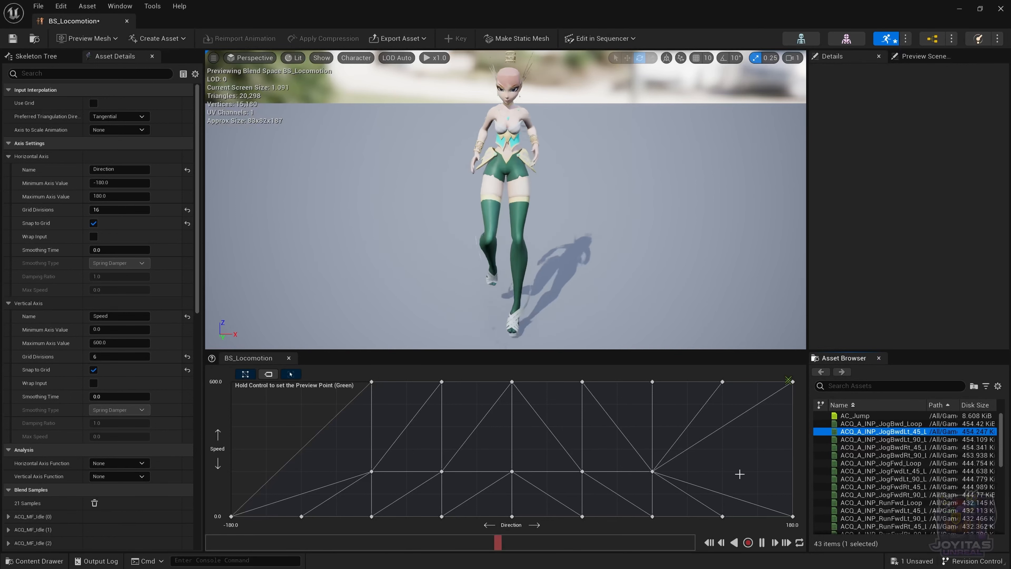
- Place ACQ_A_INP_WalkBwdLt_45_Loop at direction 135 and ACQ_A_INP_WalkBwd_Loop at direction 180, both at speed 200, previewing the backward blend
scroll(880, 471, down, 5)
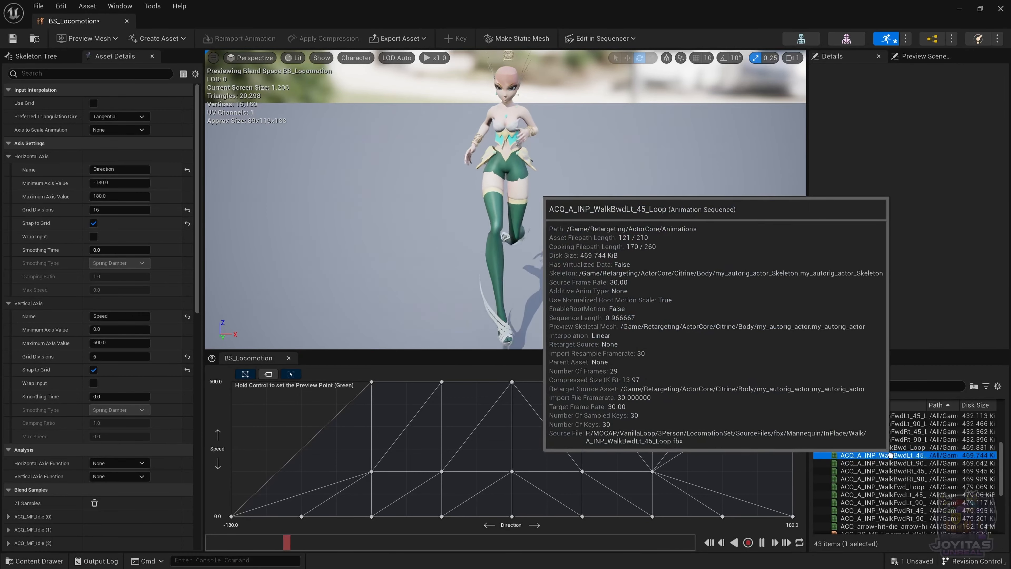
drag(896, 455, 771, 478)
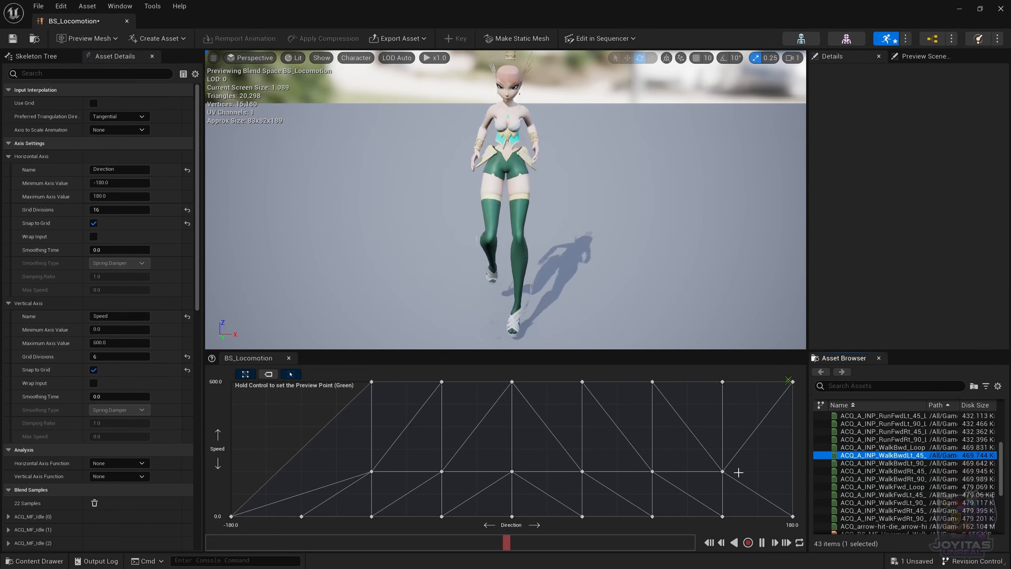
key(ctrl)
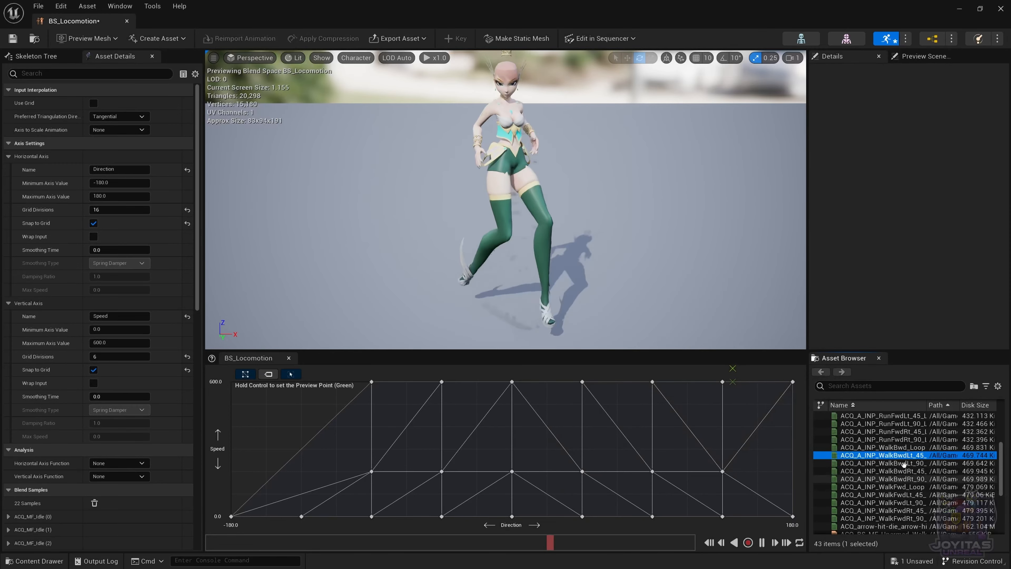
drag(886, 448, 769, 471)
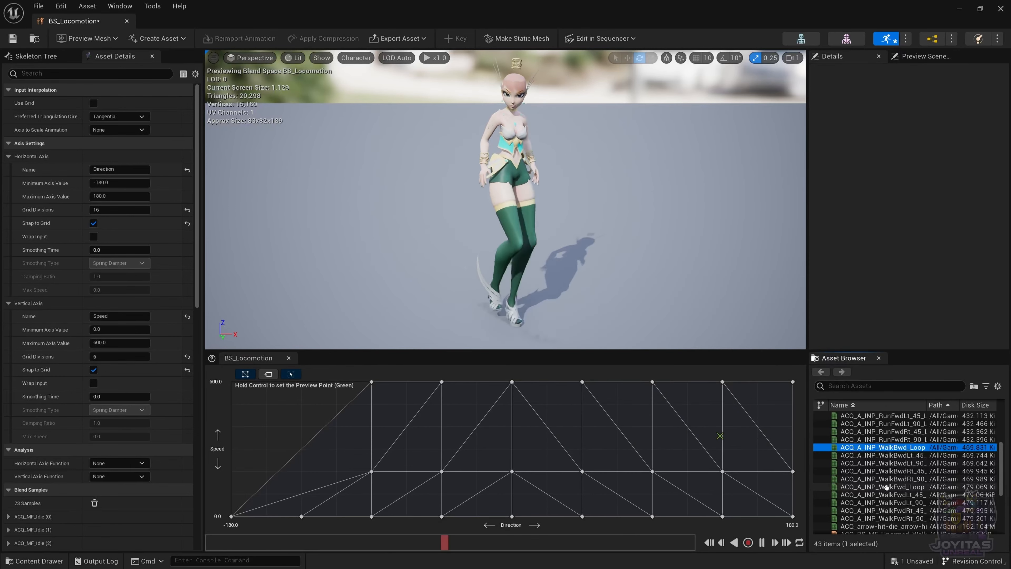
- Place ACQ_A_INP_WalkBwdRt_45_Loop at direction -135 and ACQ_A_INP_WalkBwd_Loop at direction -180, both at speed 200
mouse_move(880, 449)
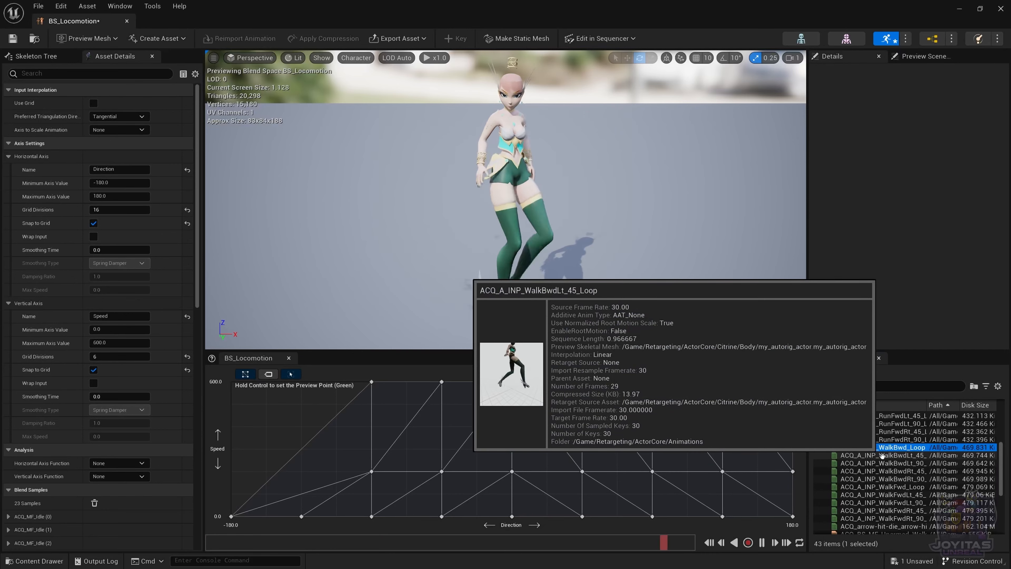
mouse_move(895, 471)
drag(895, 472, 304, 462)
mouse_move(891, 476)
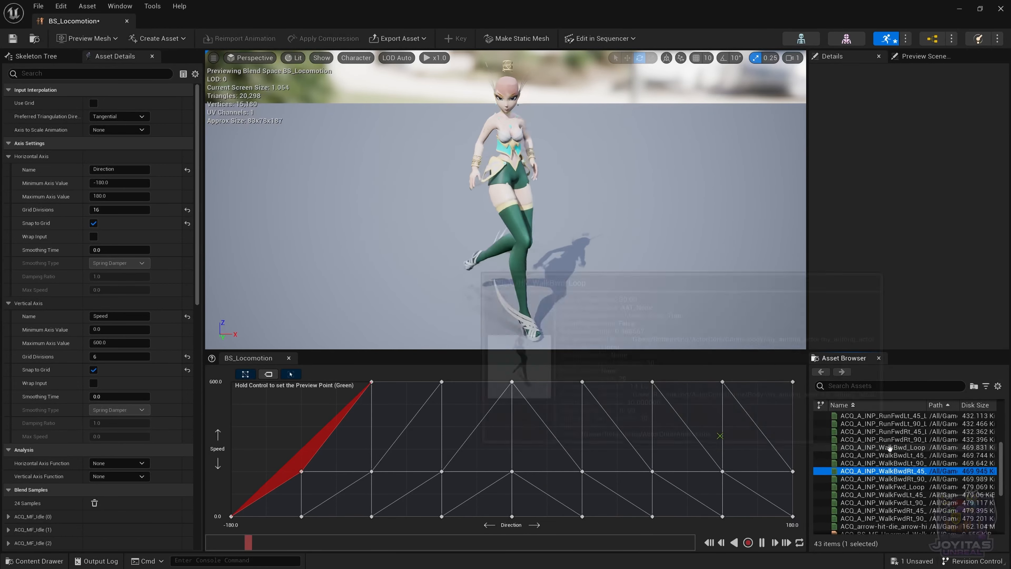
drag(857, 447, 239, 471)
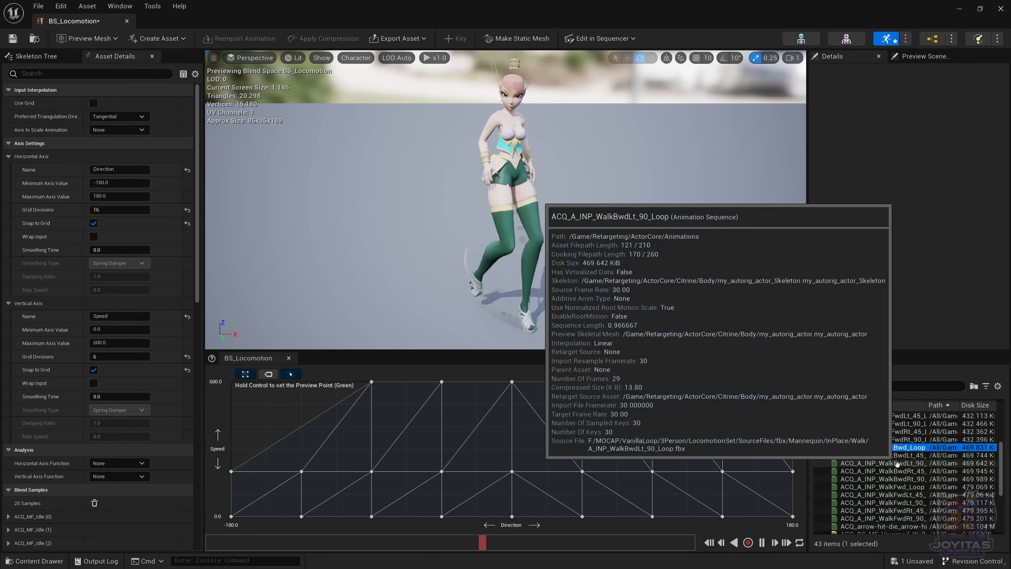
- Place ACQ_A_INP_JogBwdRt_45_Loop at direction -135 and ACQ_A_INP_JogBwd_Loop at direction -180, both at speed 600
scroll(875, 468, up, 1)
scroll(889, 470, up, 4)
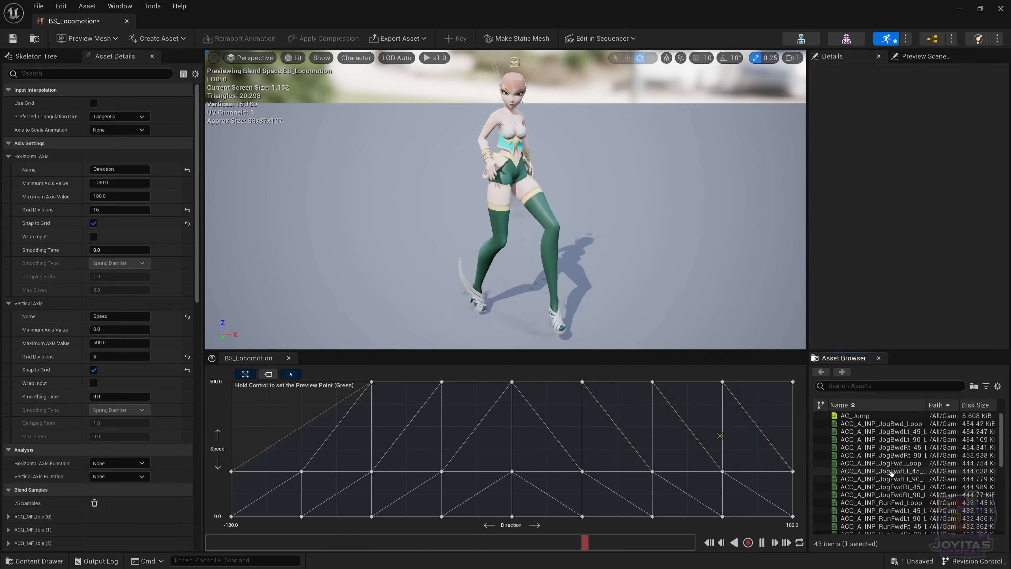
scroll(895, 462, up, 1)
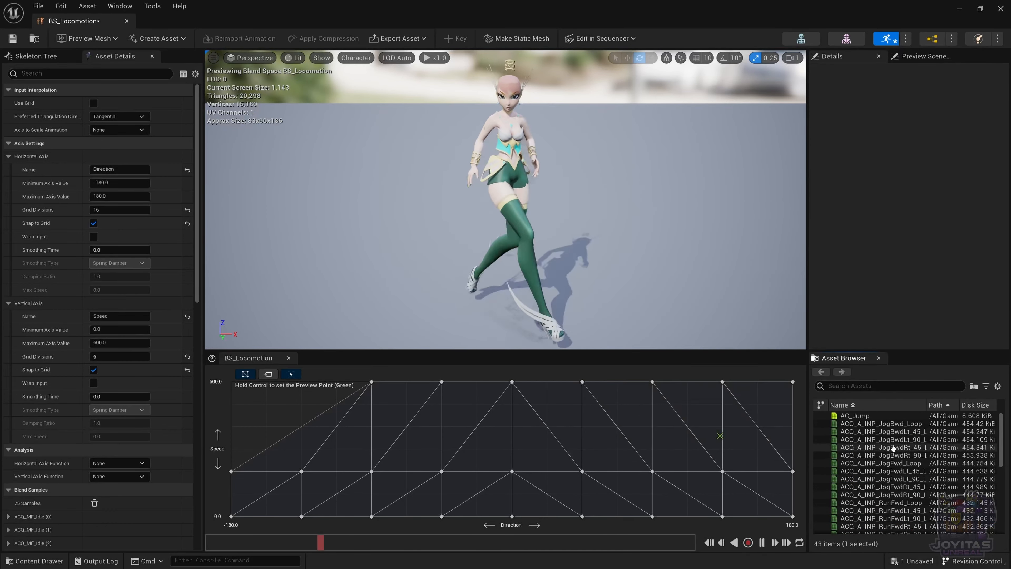
click(891, 448)
drag(892, 448, 312, 384)
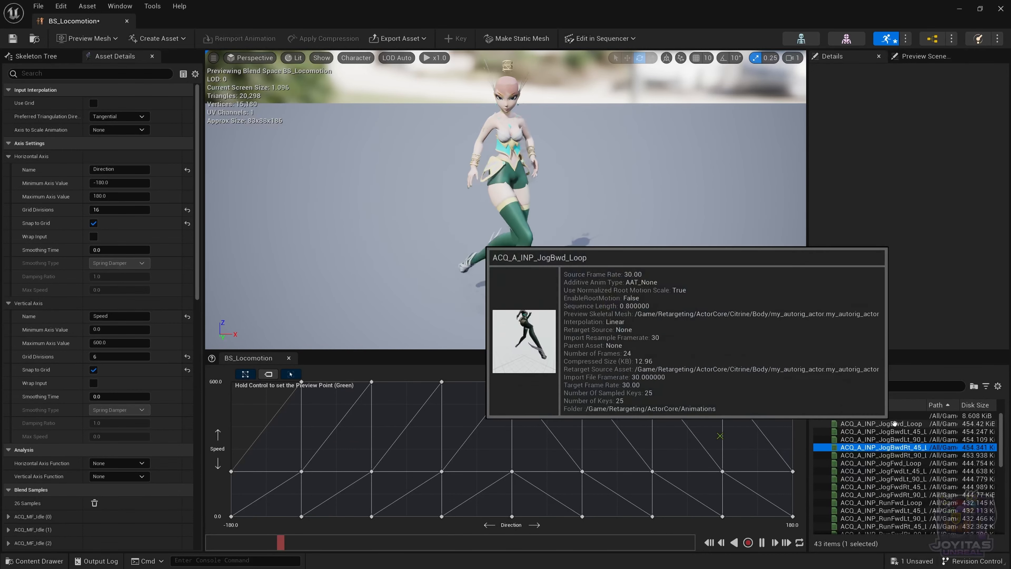
drag(895, 423, 228, 388)
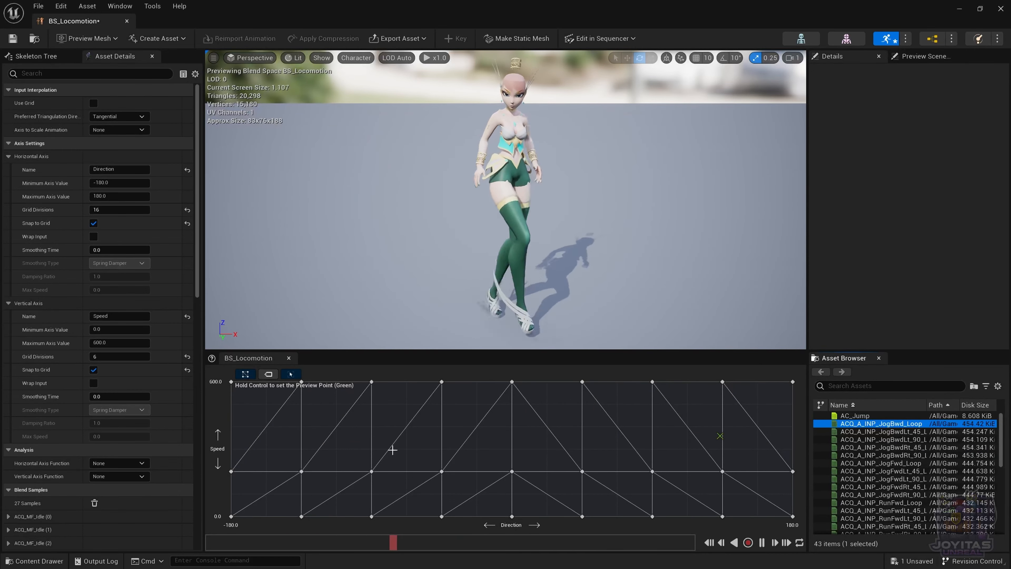
- Preview the blend near direction 90 at about speed 210 and at direction 0 between walk and jog, and save the blend space
ctrl+drag(644, 438, 656, 469)
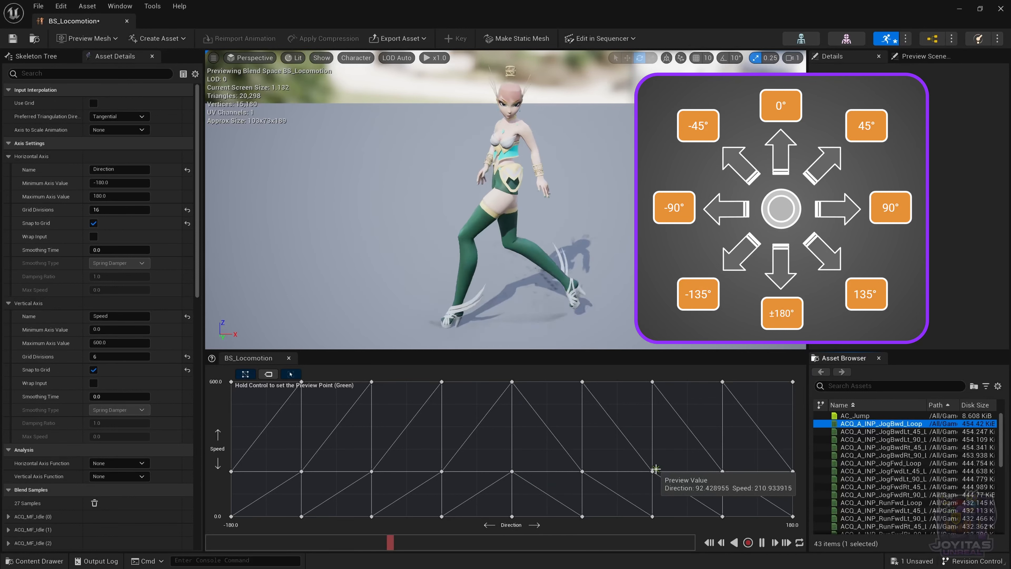
ctrl+drag(658, 469, 514, 430)
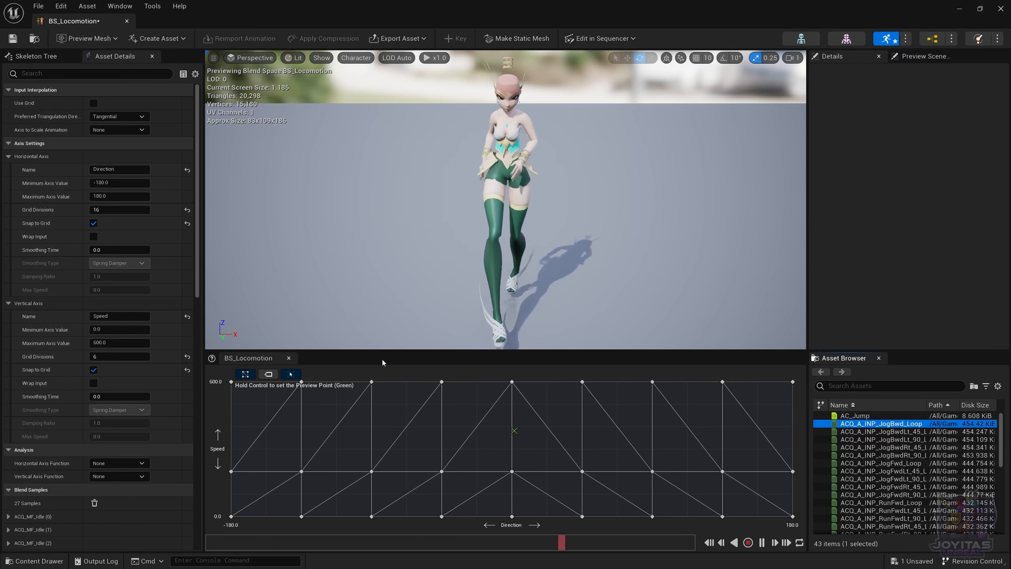
click(14, 39)
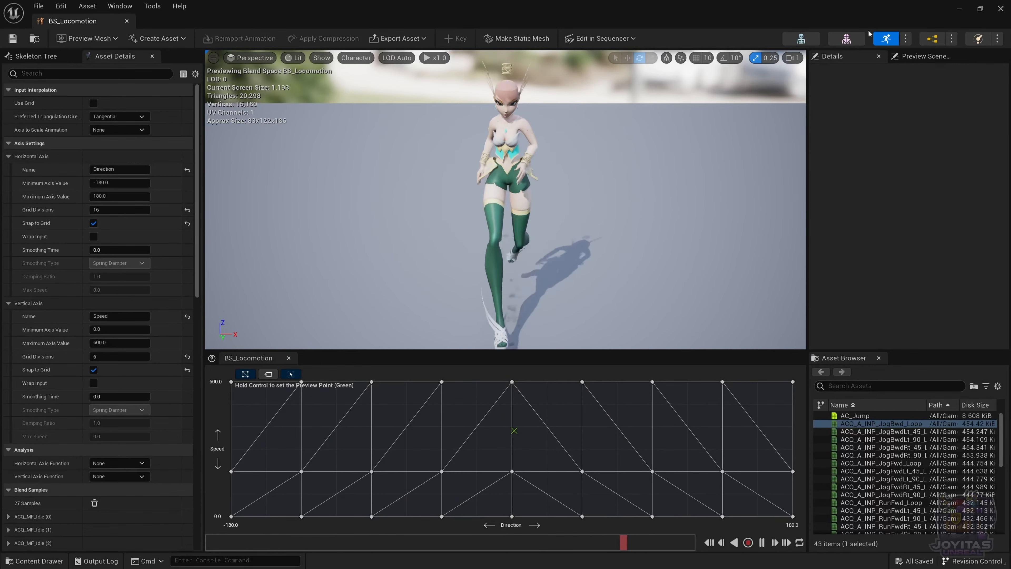
- Return to the level editor's content browser and duplicate the ACQ_ABP_Manny animation blueprint in the Animations folder
click(958, 9)
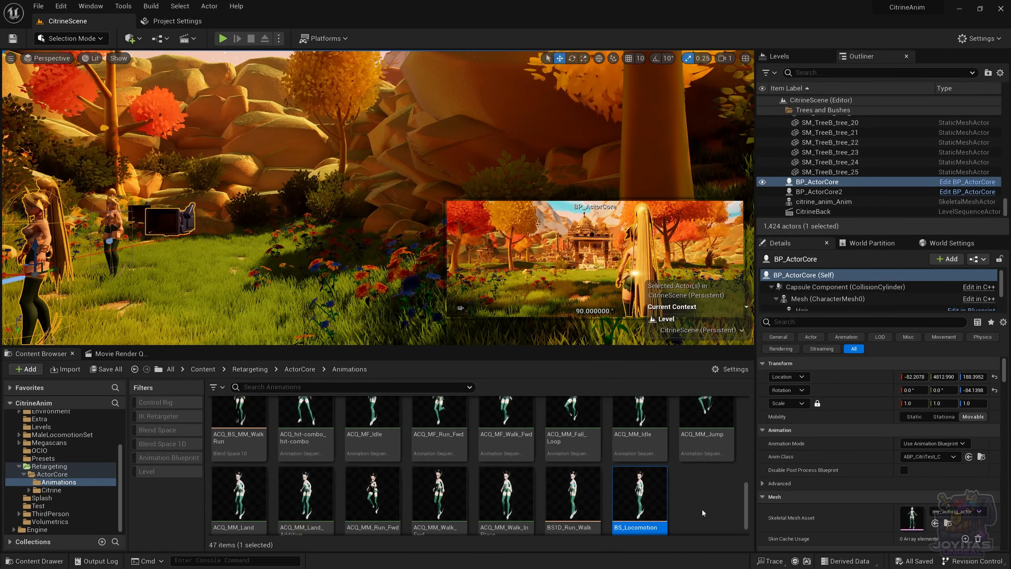
right_click(694, 506)
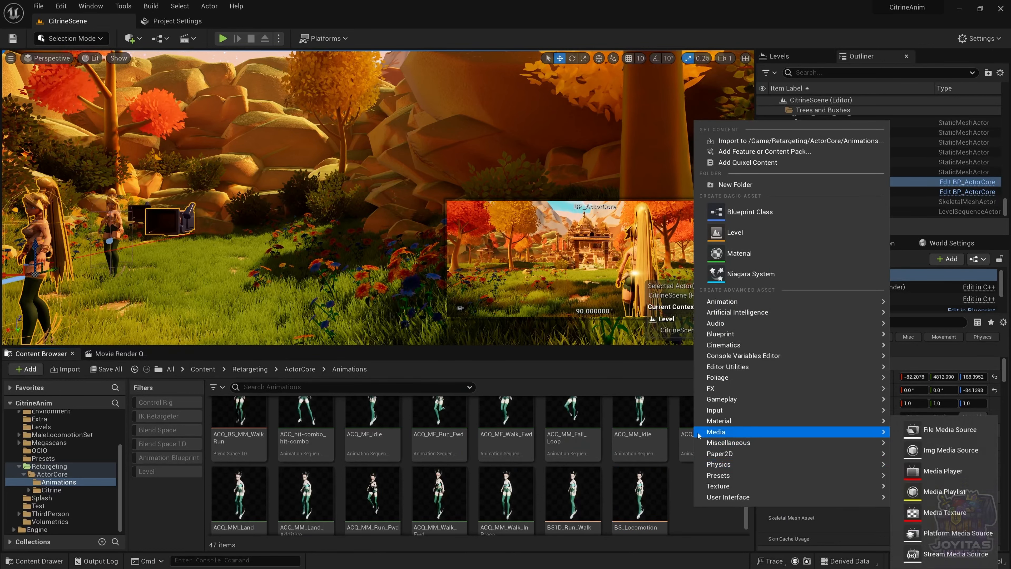
click(684, 496)
scroll(685, 496, up, 5)
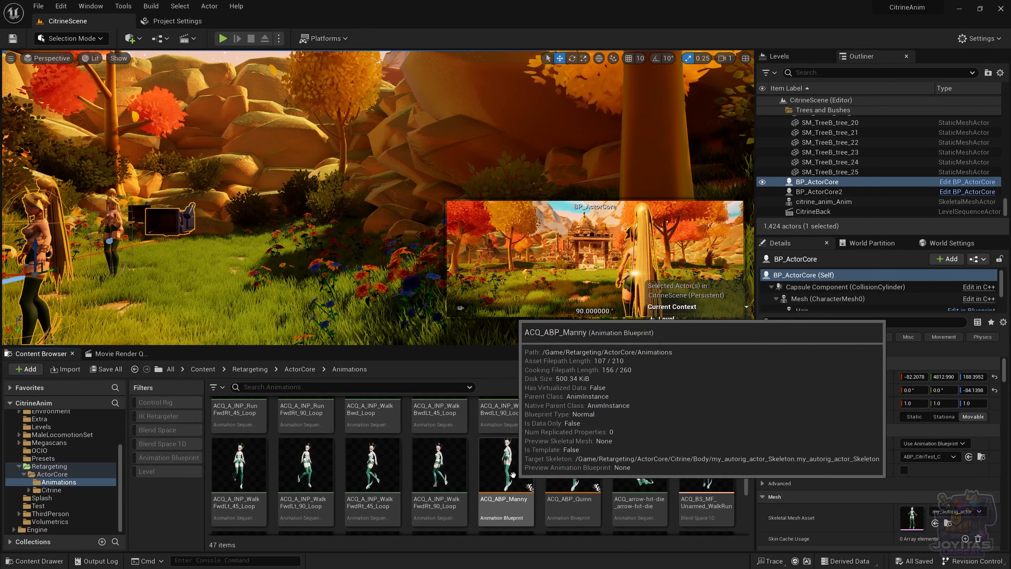
click(512, 473)
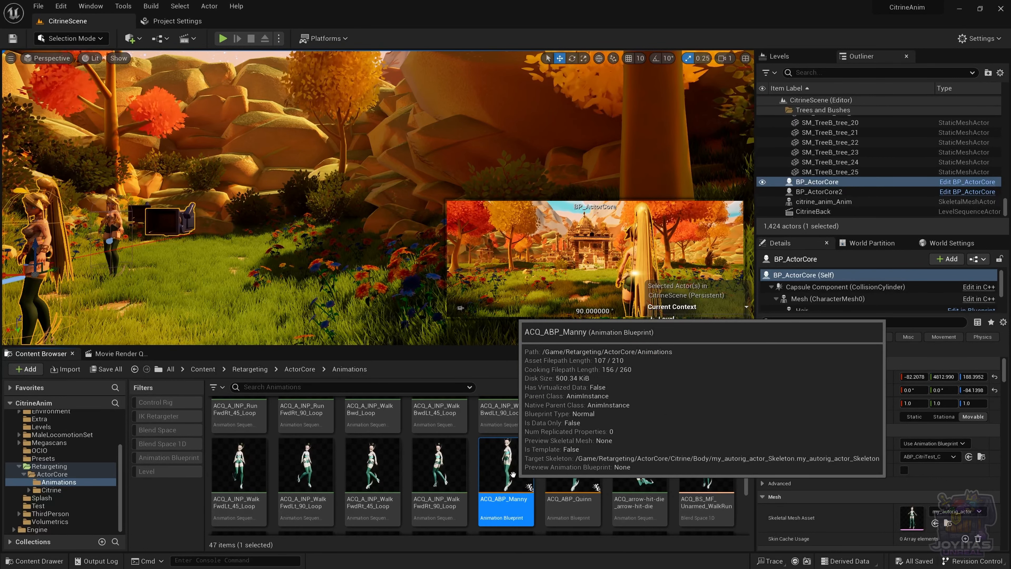
key(ctrl+d)
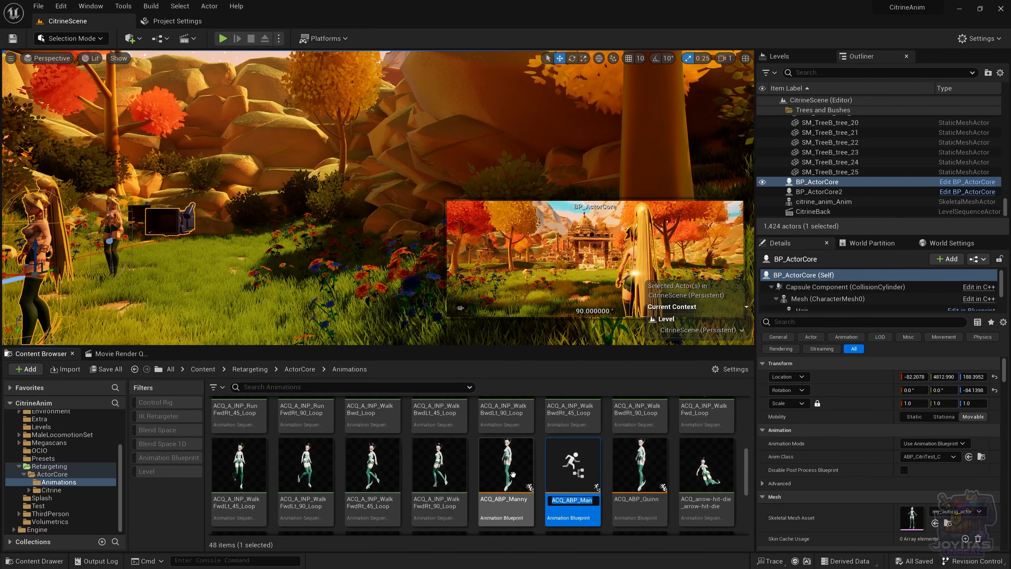
- Name the duplicated animation blueprint ABP_BlendSpace
key(End)
key(BackSpace)
key(BackSpace)
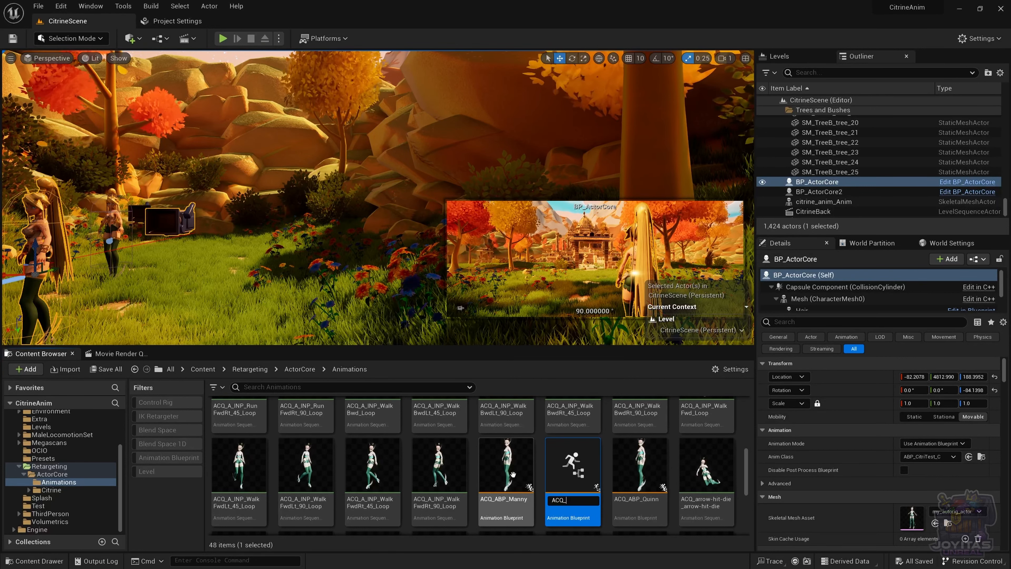
key(BackSpace)
key(BackSpace)
key(BackSpace)
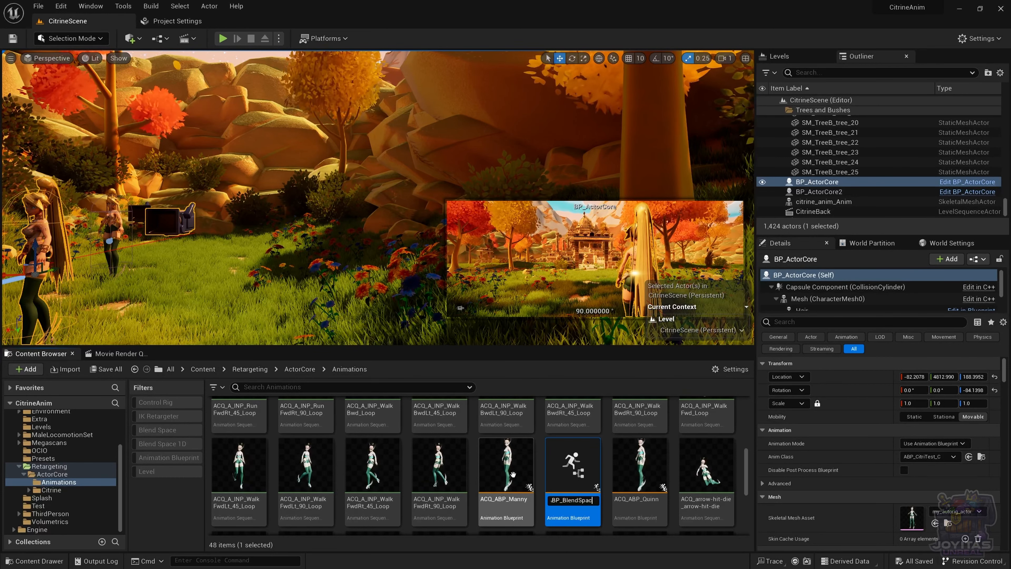
text(e)
key(Return)
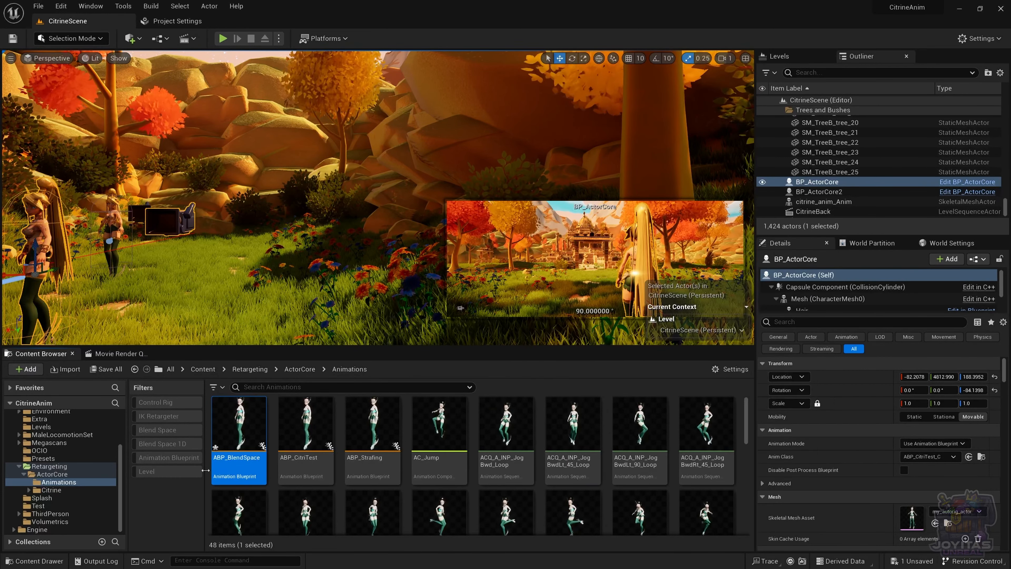
- Open ABP_BlendSpace and expand its References and Essential Movement Data variable categories, selecting the GroundSpeed variable
double_click(235, 457)
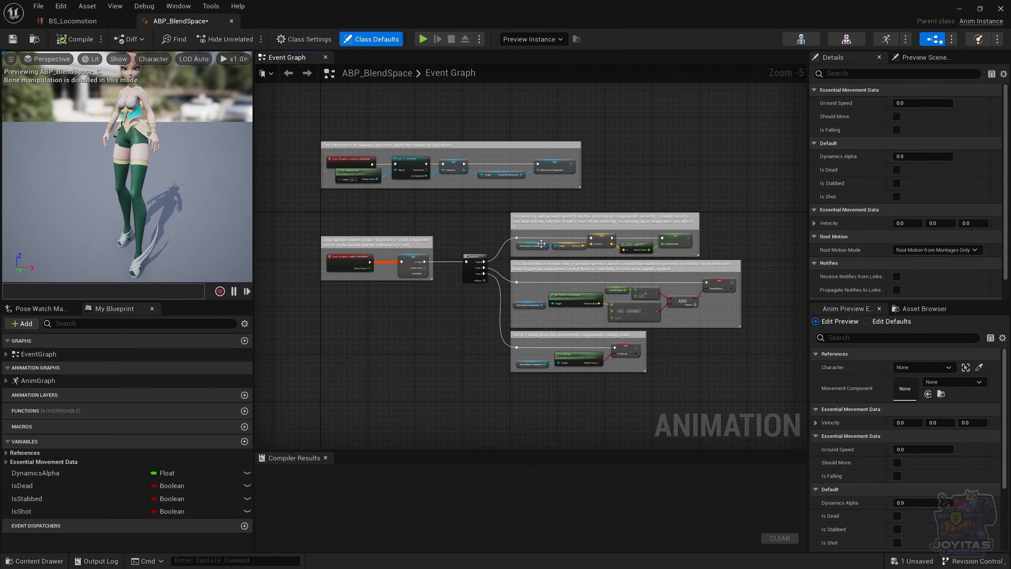
scroll(735, 235, up, 3)
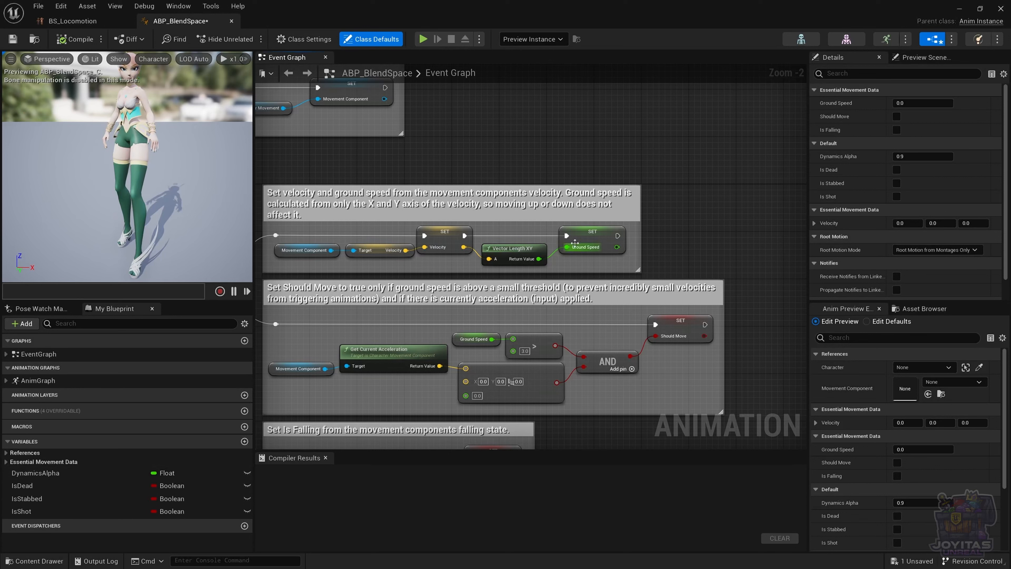
click(7, 463)
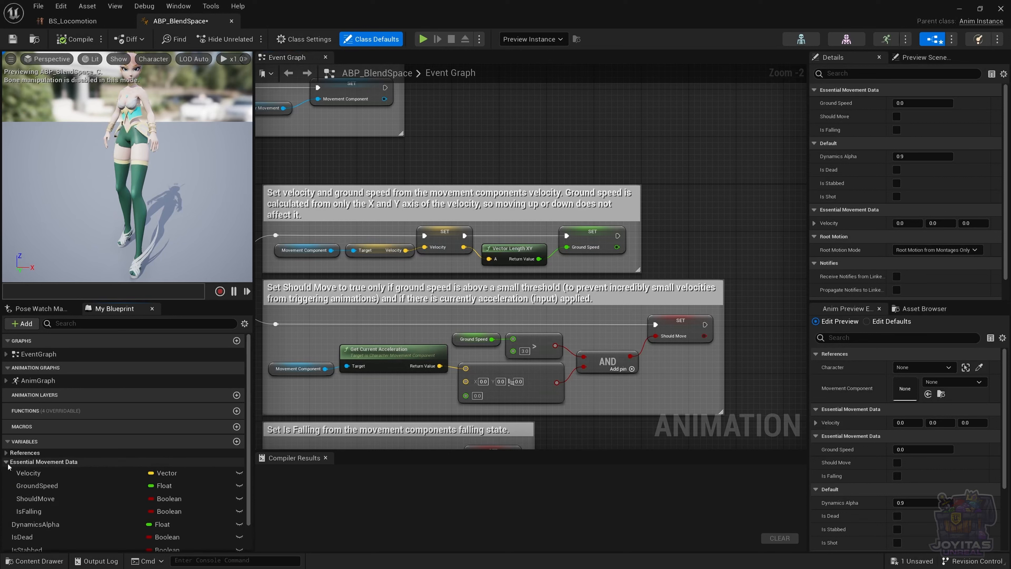
click(6, 452)
scroll(86, 482, down, 1)
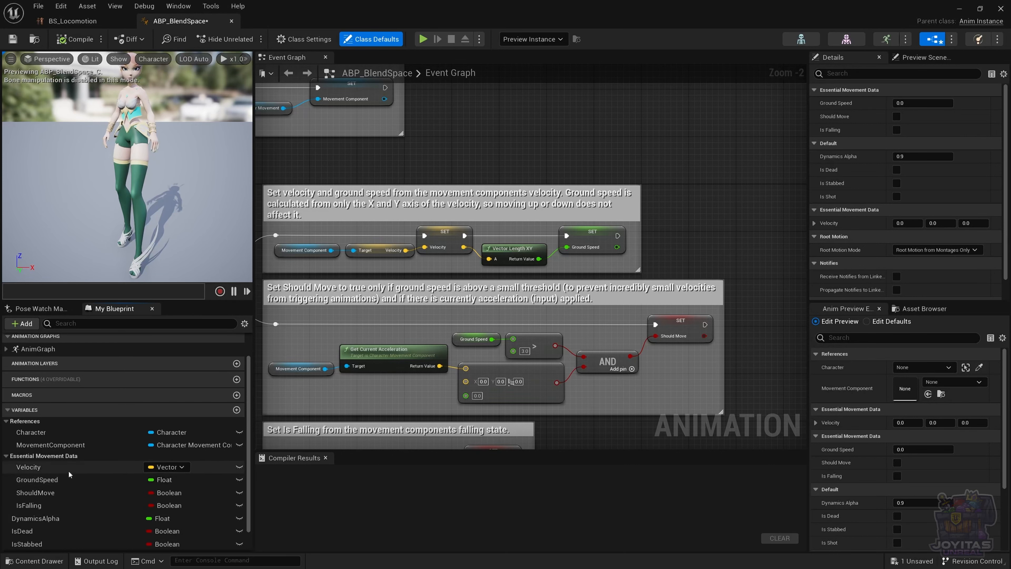
click(72, 479)
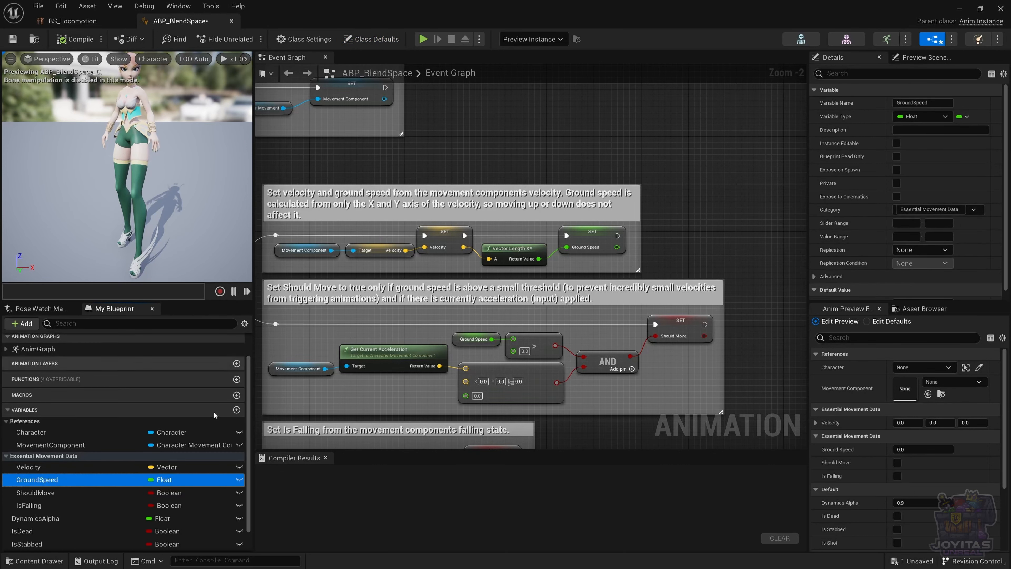
- Add a variable named Direction to the Essential Movement Data category and set its type to Float
click(237, 409)
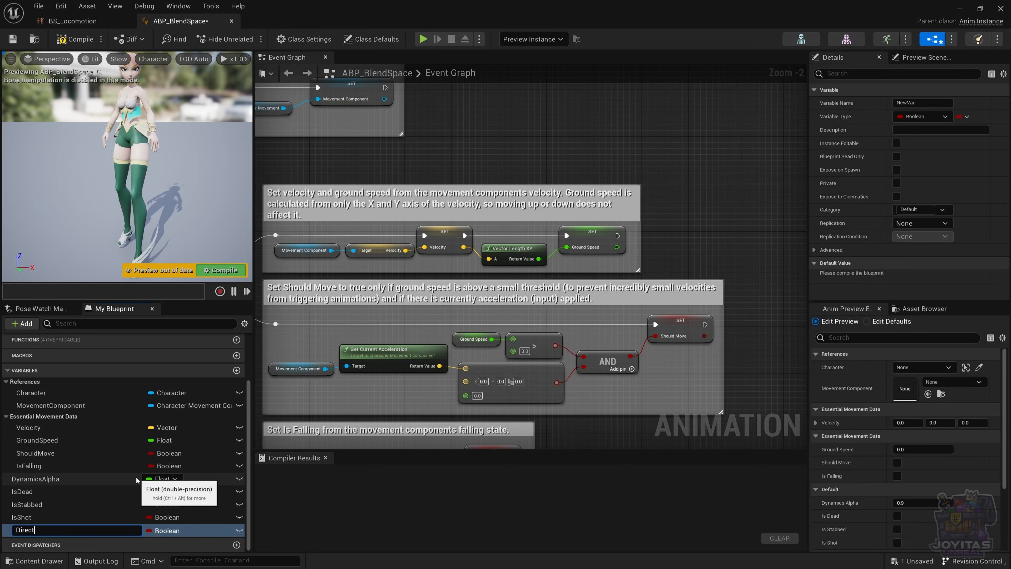
key(Return)
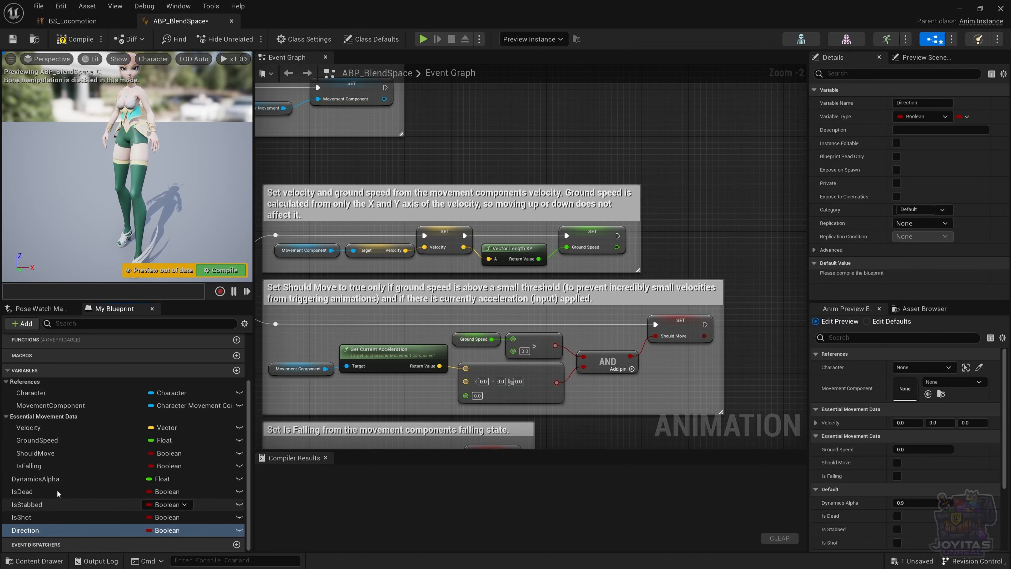
drag(28, 534, 45, 416)
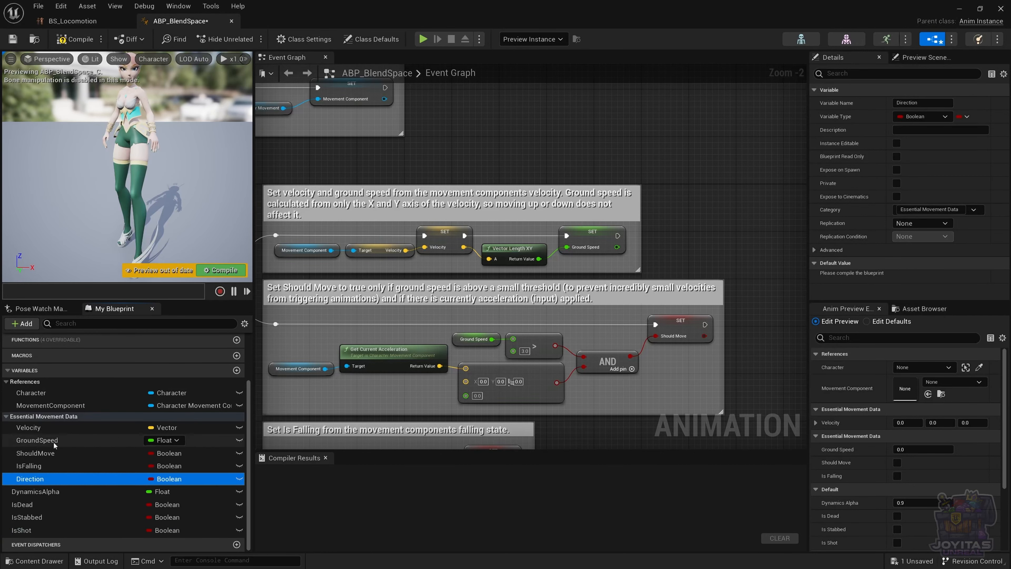
click(170, 480)
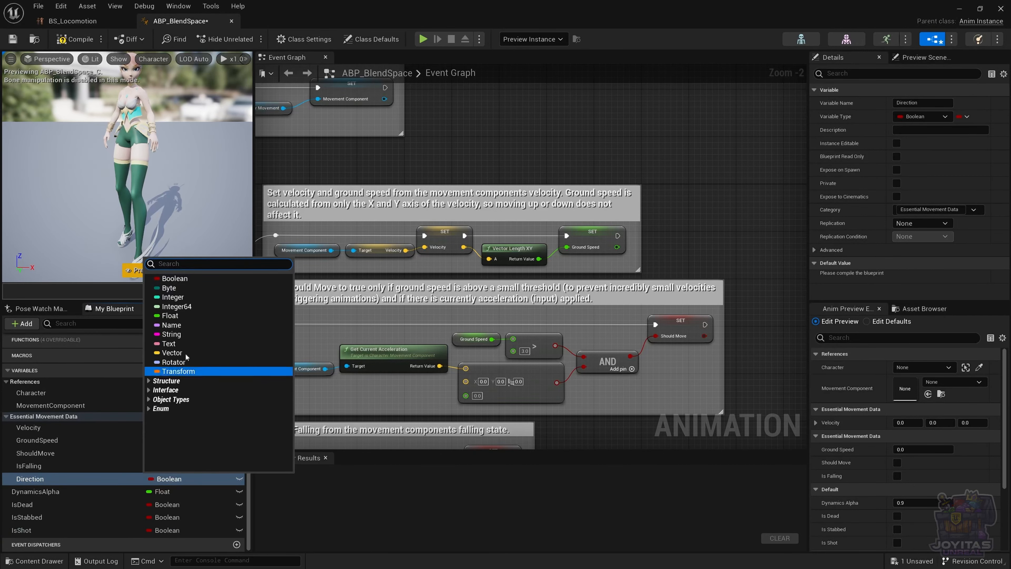
click(175, 314)
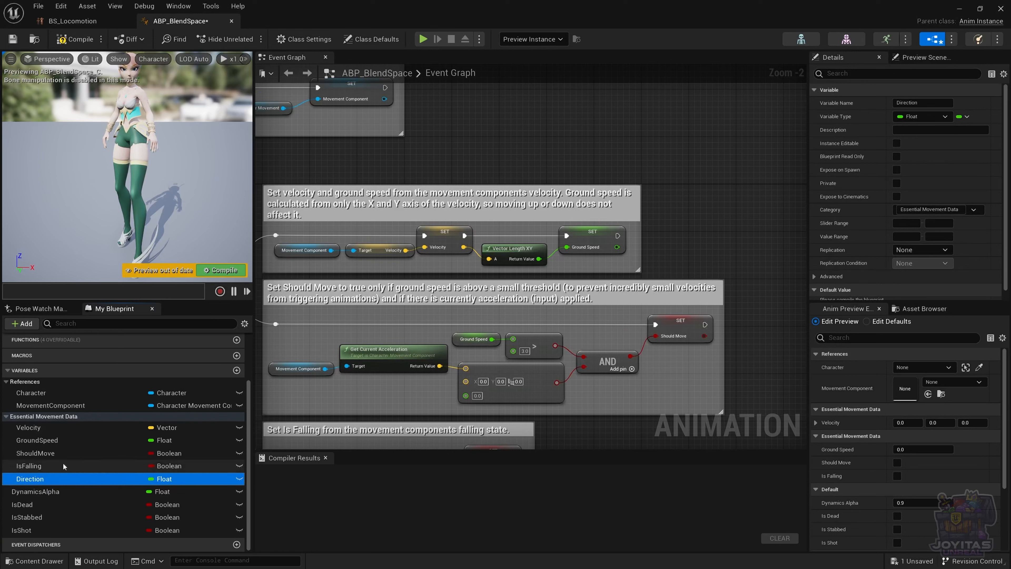
- Rename the Direction variable as GroundDirection and move it directly below GroundSpeed in the variable list
double_click(35, 479)
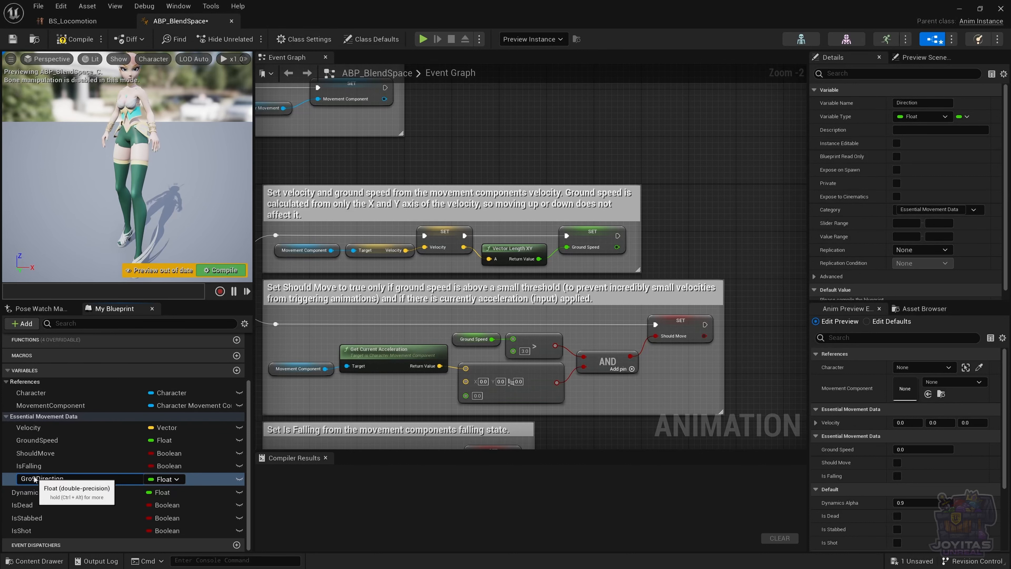
key(Return)
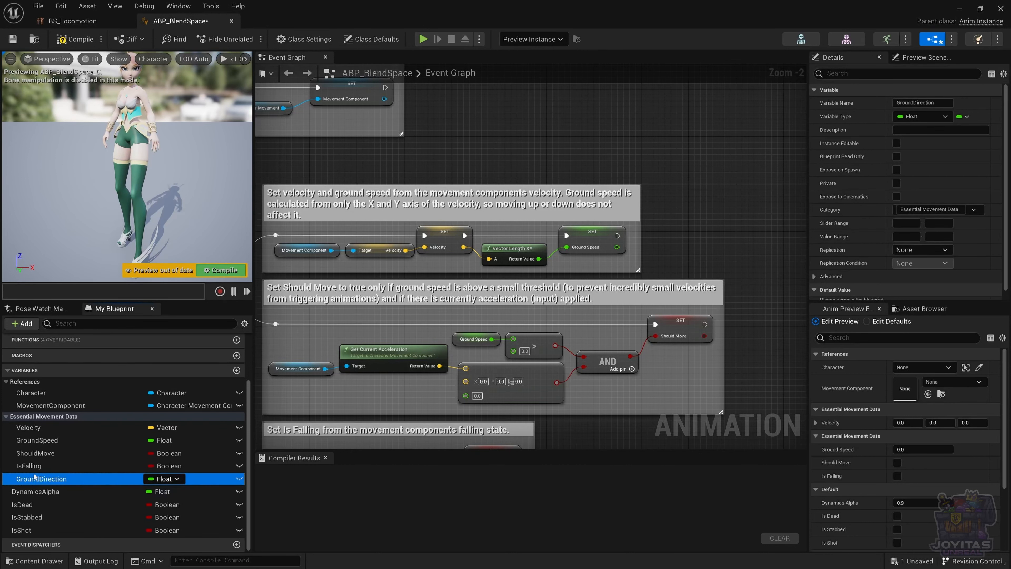
drag(70, 485, 60, 453)
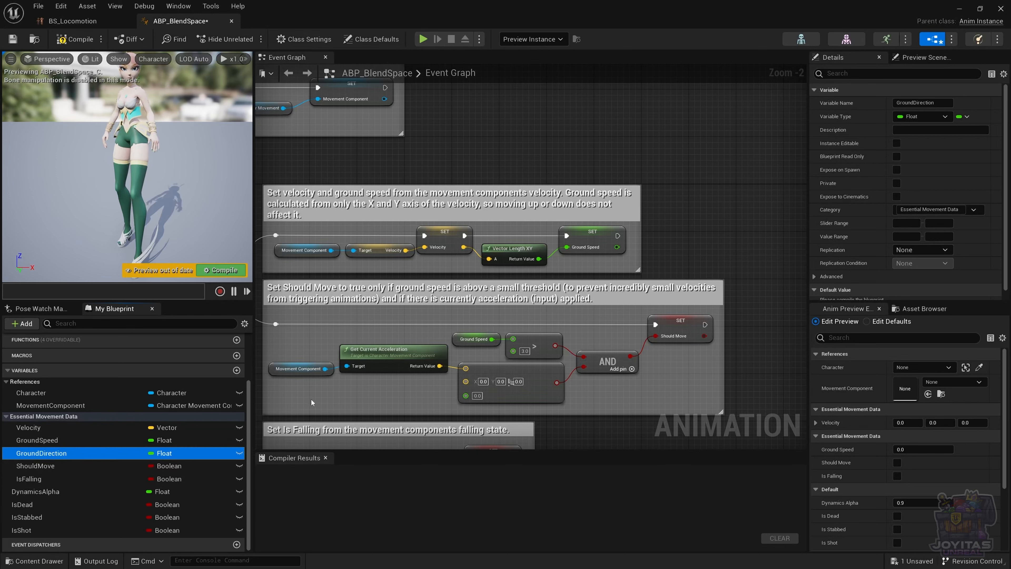
- Widen the velocity comment box in the Event Graph and add a GroundDirection setter and a Character getter after the Ground Speed setter
drag(21, 454, 873, 236)
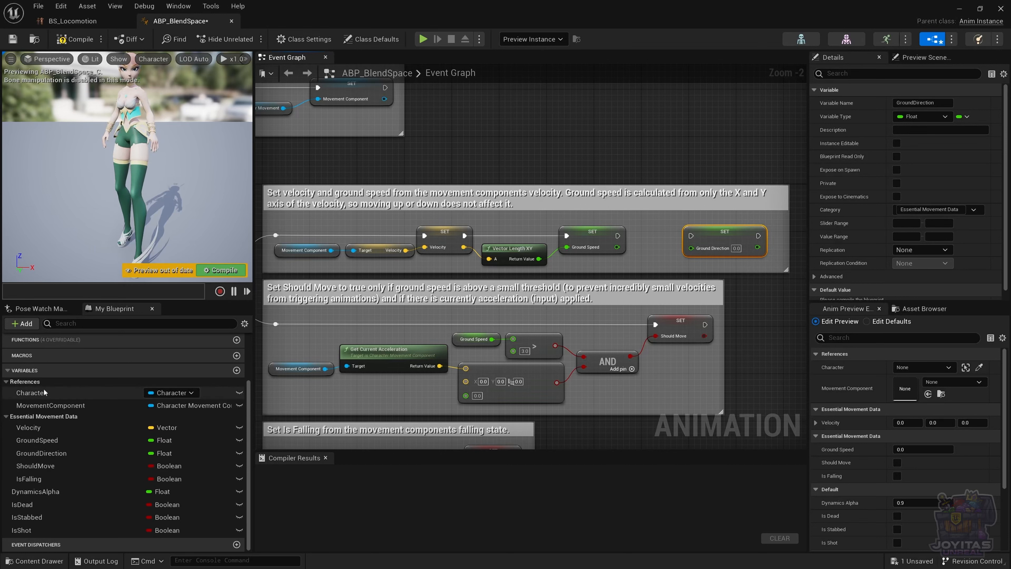
mouse_move(80, 408)
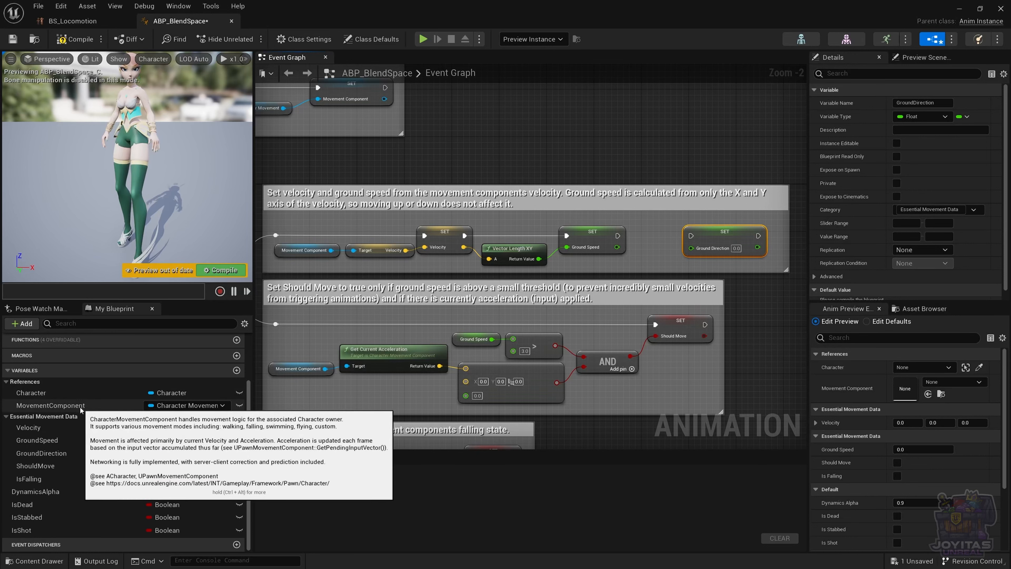
click(49, 405)
click(44, 395)
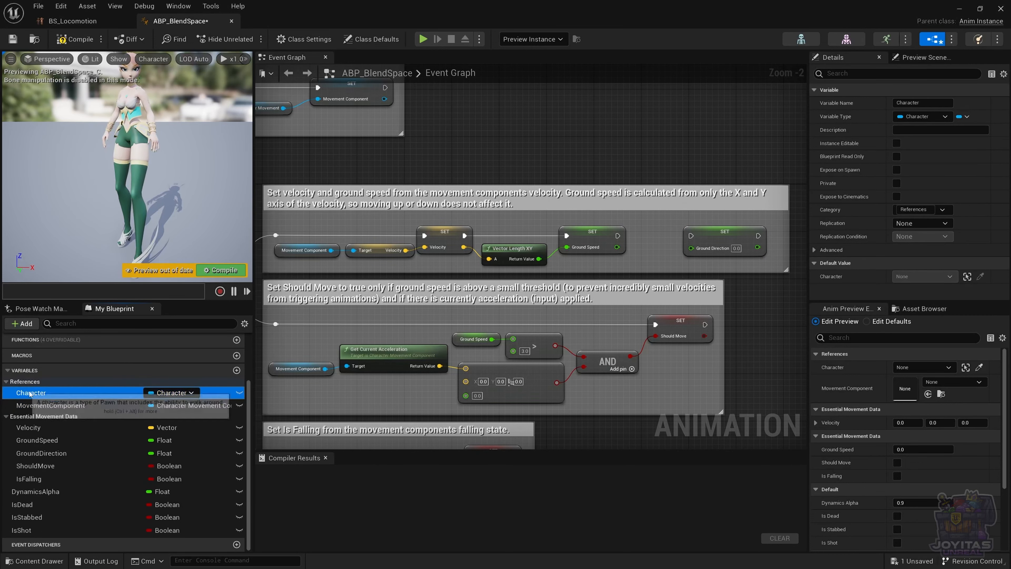
drag(160, 393, 596, 267)
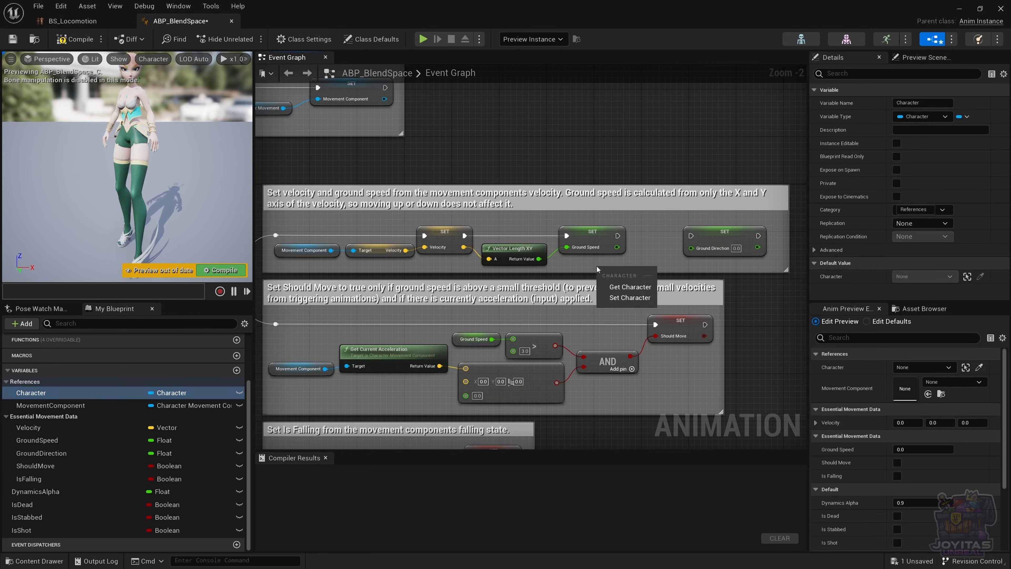
click(621, 286)
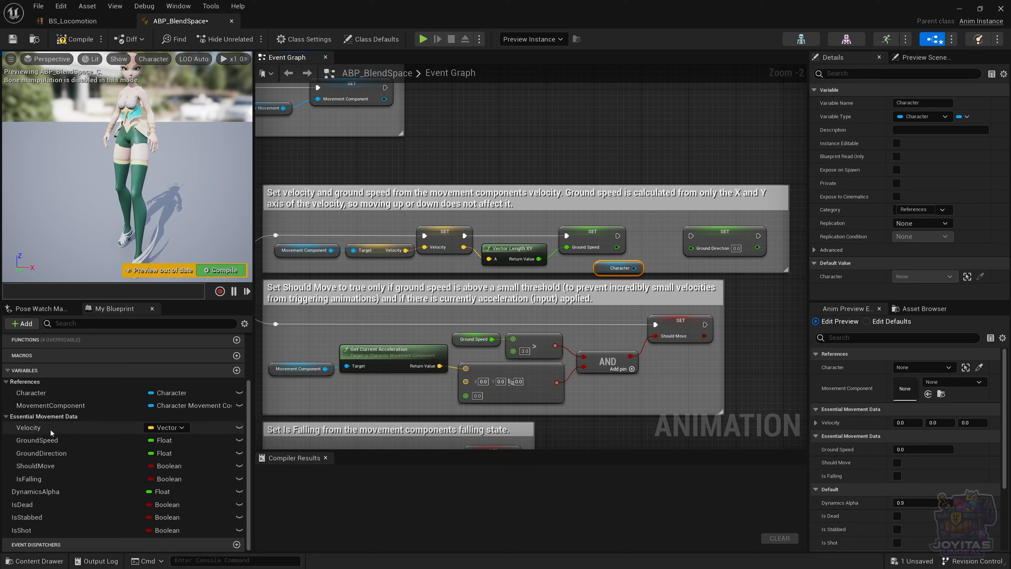
- Add a Velocity getter near the Ground Direction setter and create a Calculate Direction node from its output
drag(30, 427, 675, 259)
click(670, 252)
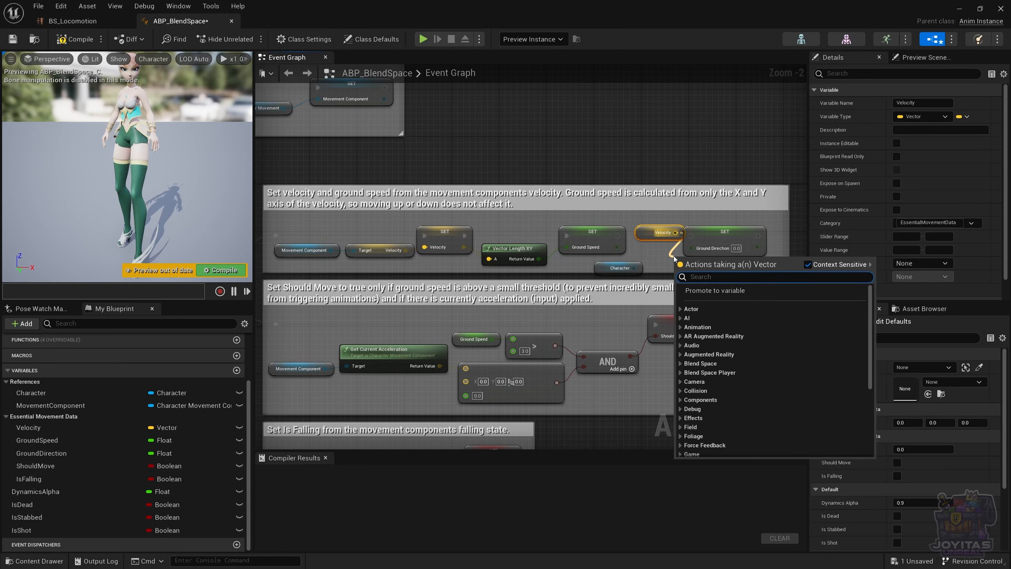
text(calc)
key(Return)
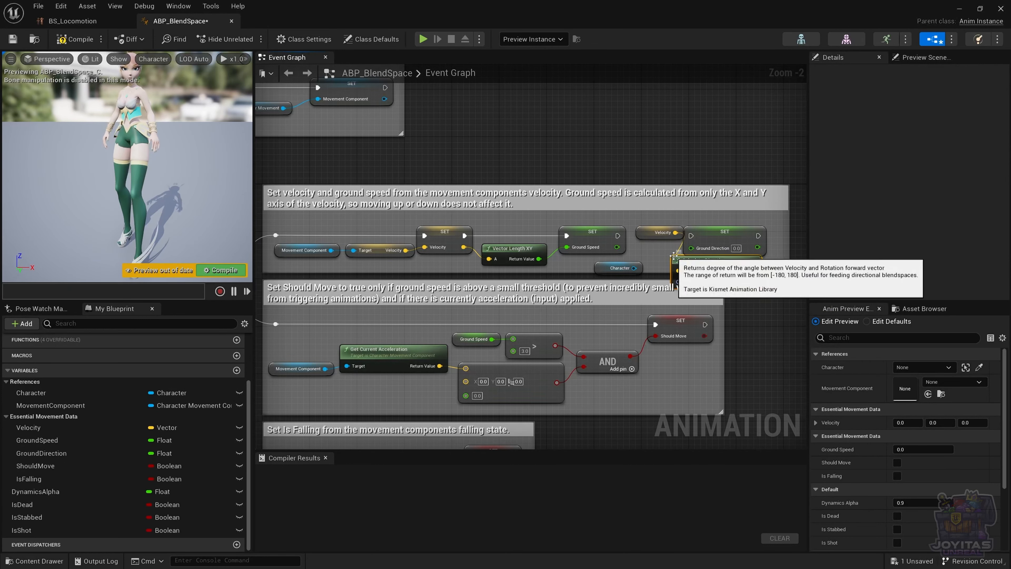
- Rearrange the nodes so Velocity sits below the Ground Speed setter, with Calculate Direction between it and the Ground Direction setter
drag(726, 234, 781, 234)
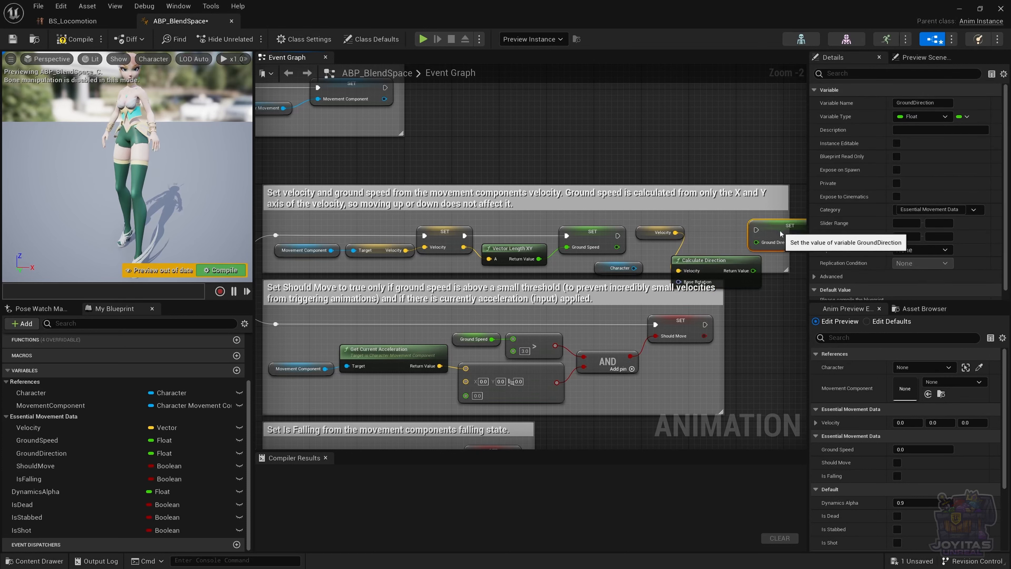
scroll(745, 234, up, 2)
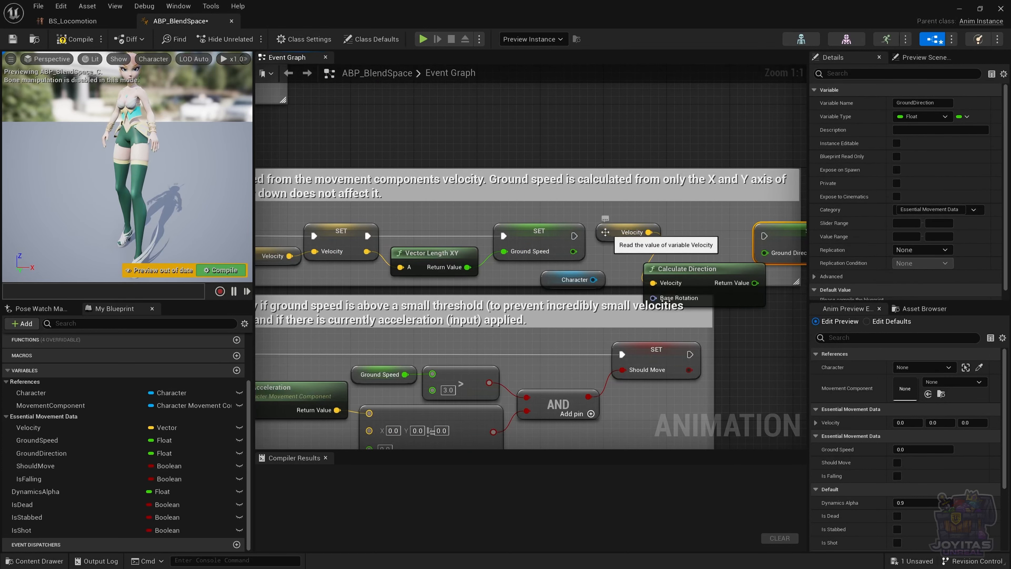
drag(605, 231, 508, 275)
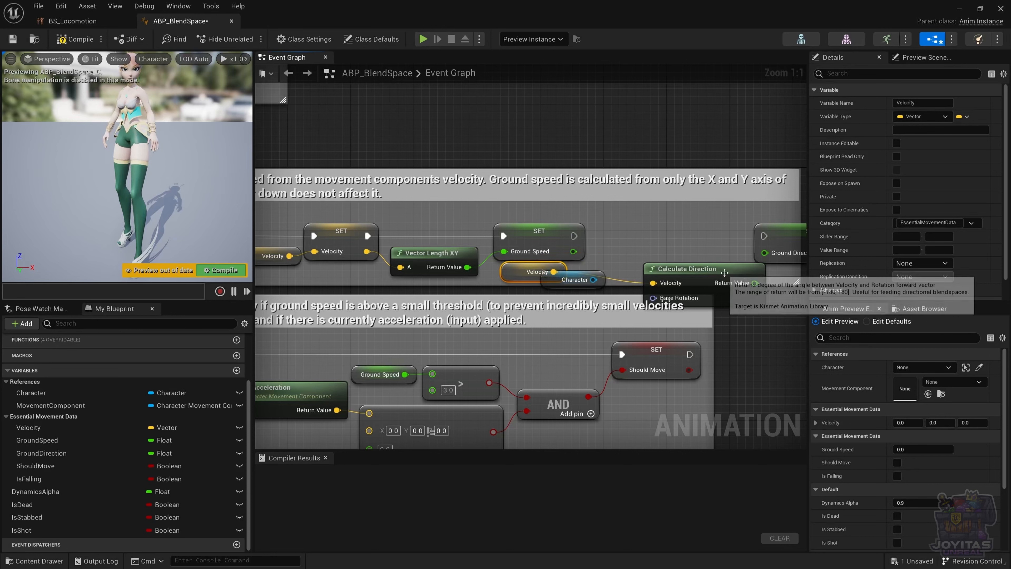
drag(724, 273, 692, 261)
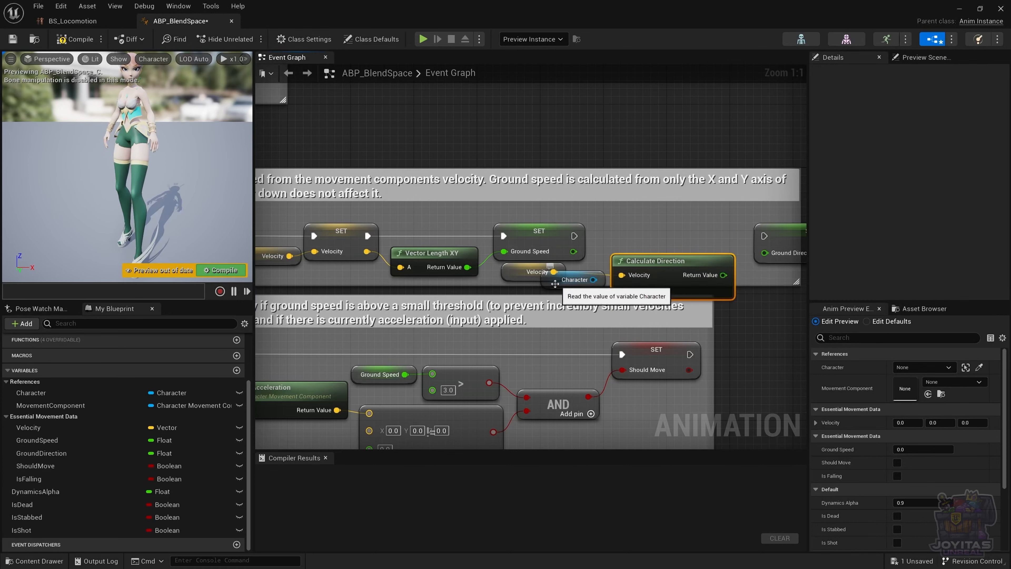
- Move the Character getter below Velocity and create a Get Actor Rotation node from its output
drag(555, 283, 540, 298)
text(get ac)
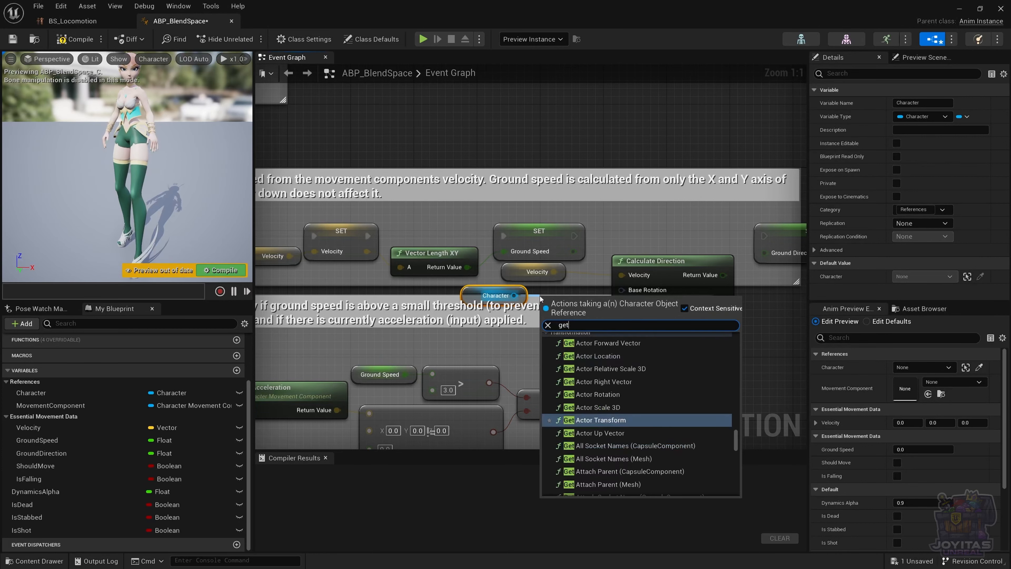
key(Up)
key(Up)
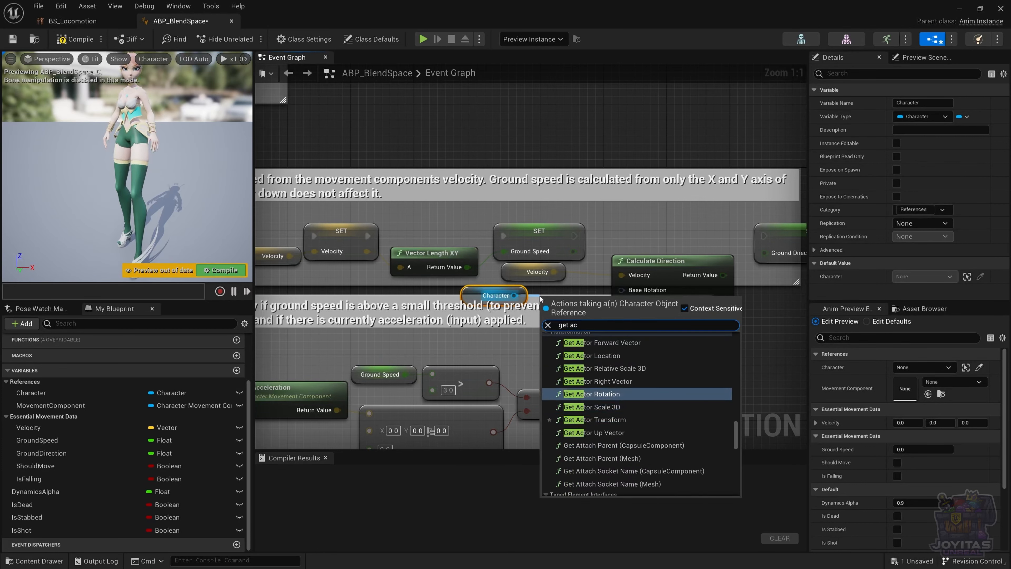
key(Return)
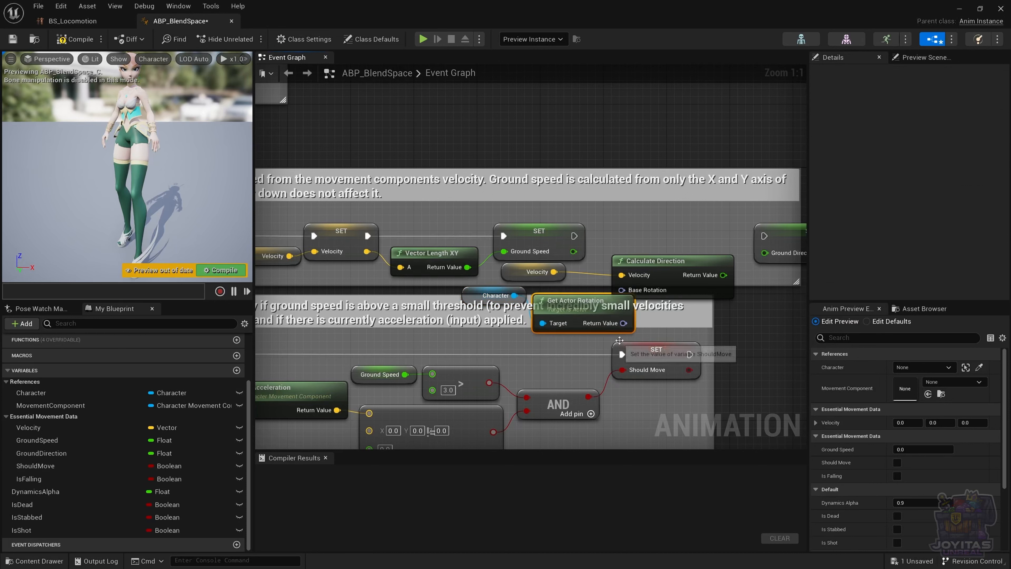
- Wire Get Actor Rotation into Base Rotation, Calculate Direction into the Ground Direction setter, and the Ground Speed setter's execution into that setter
drag(633, 323, 630, 294)
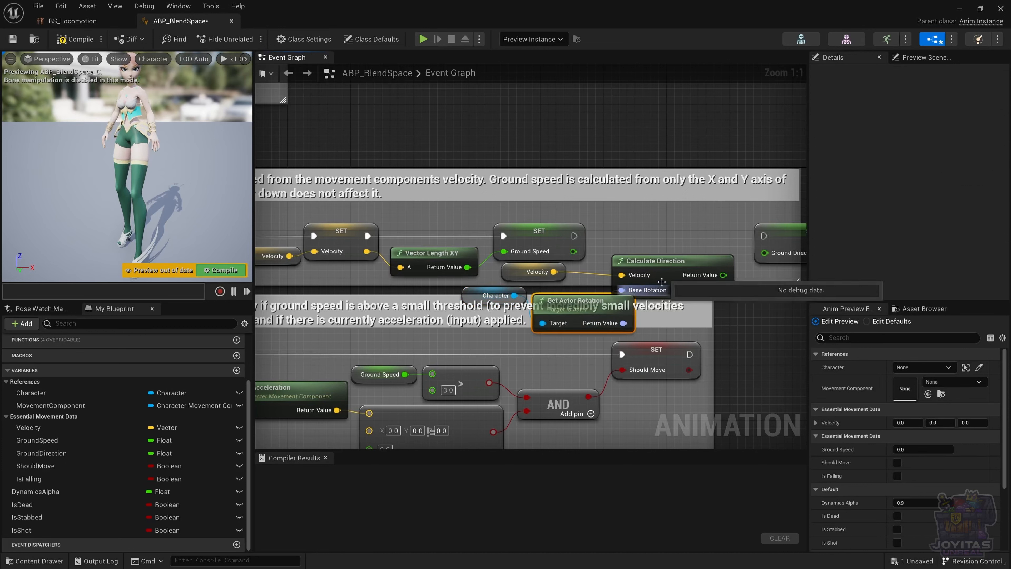
drag(724, 275, 764, 252)
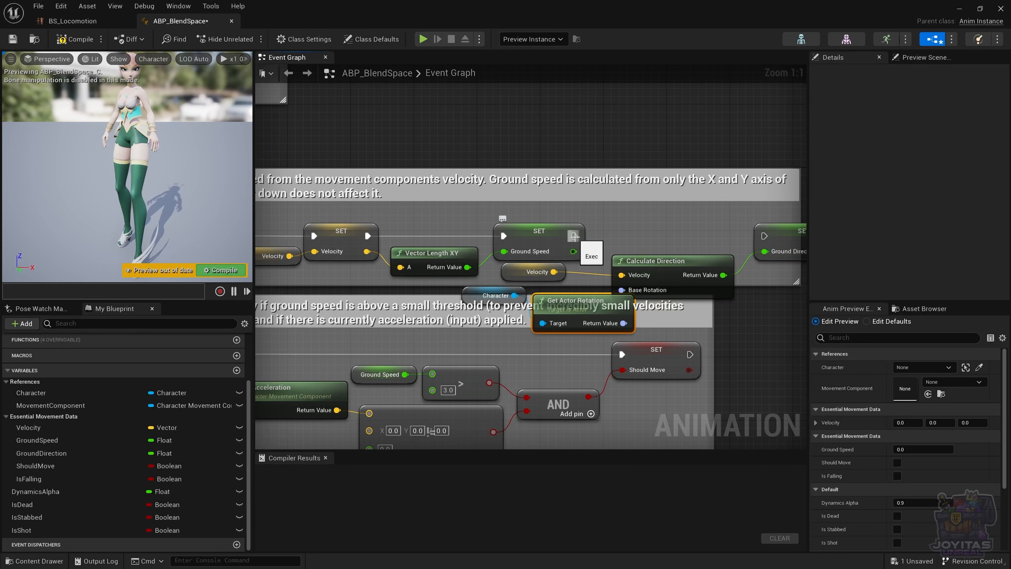
drag(574, 236, 765, 235)
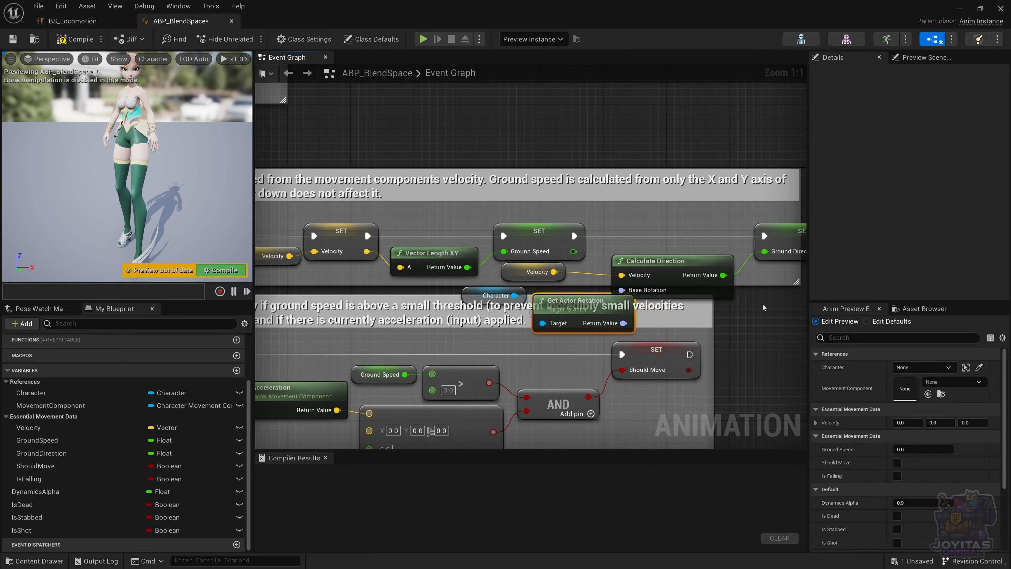
- Widen the velocity comment box so it encloses the Ground Direction setter
scroll(756, 312, down, 1)
scroll(755, 312, down, 1)
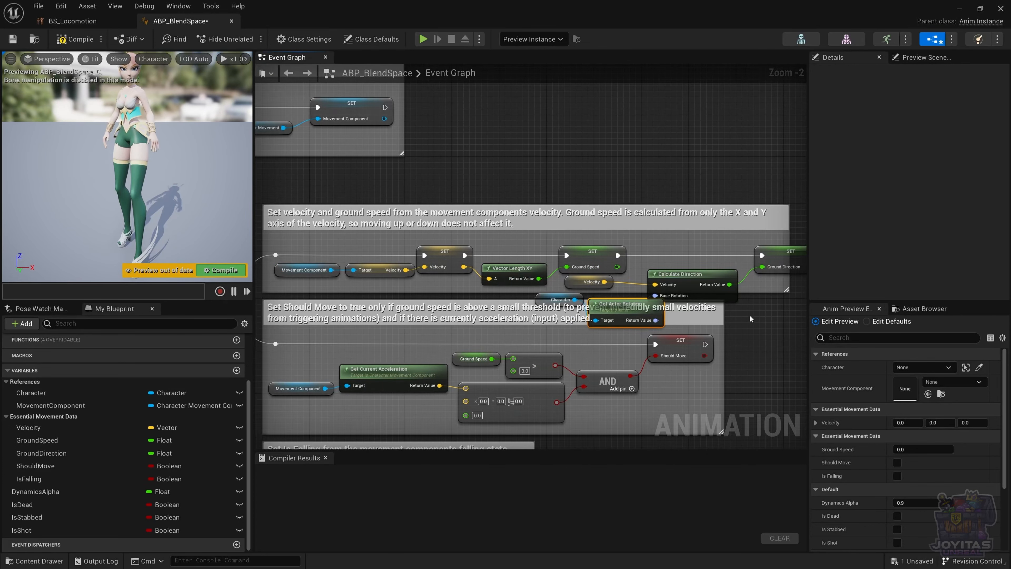
right_drag(750, 315, 585, 303)
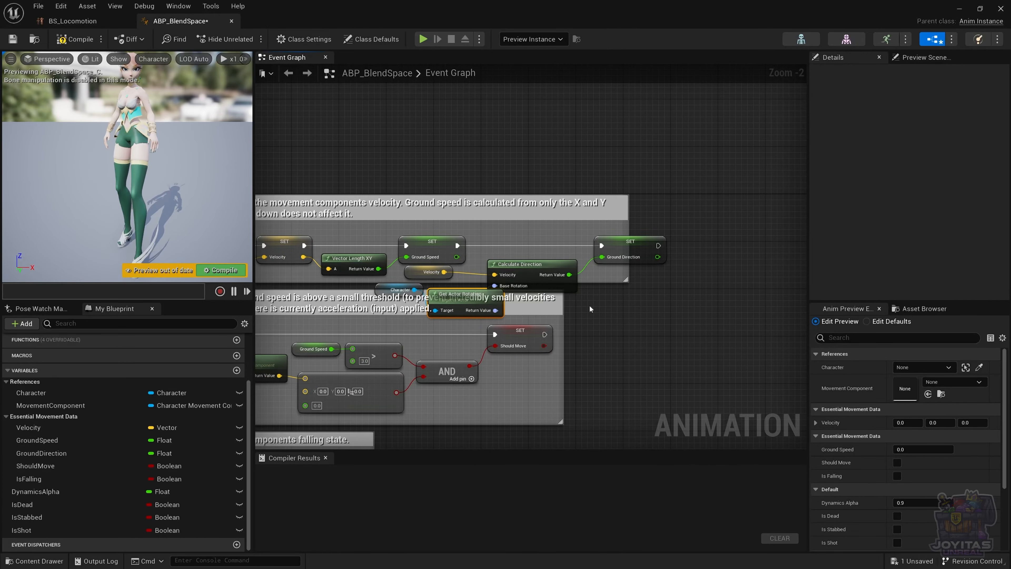
scroll(591, 306, up, 2)
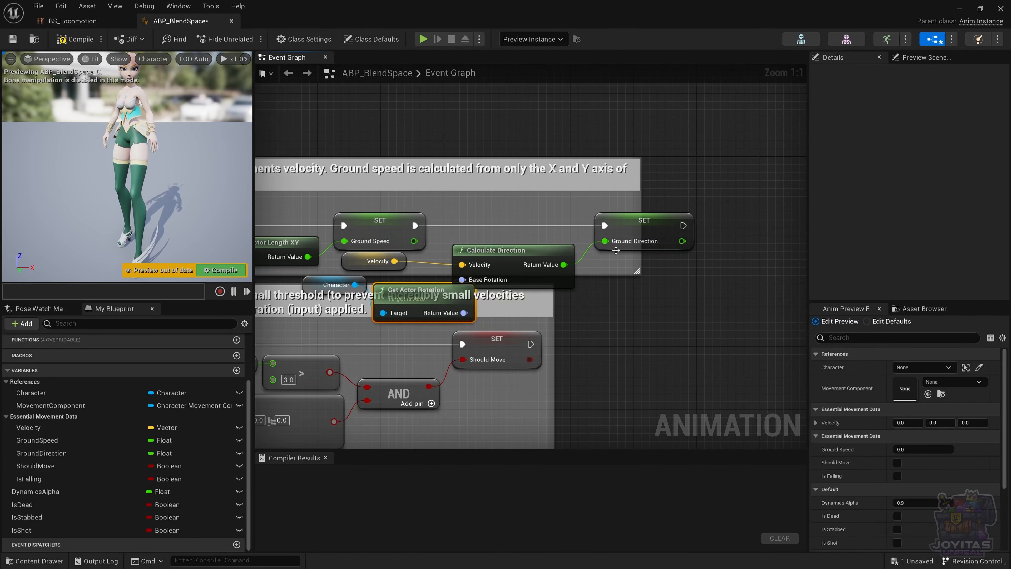
drag(638, 271, 762, 268)
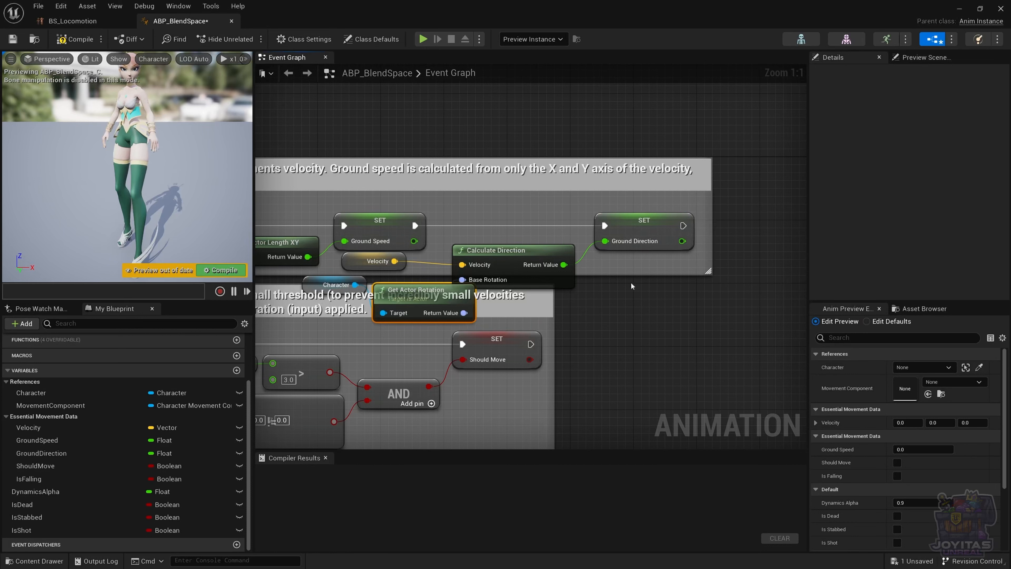
- Shift the ground speed and direction nodes upward and extend the velocity comment box at its upper edge
mouse_move(502, 251)
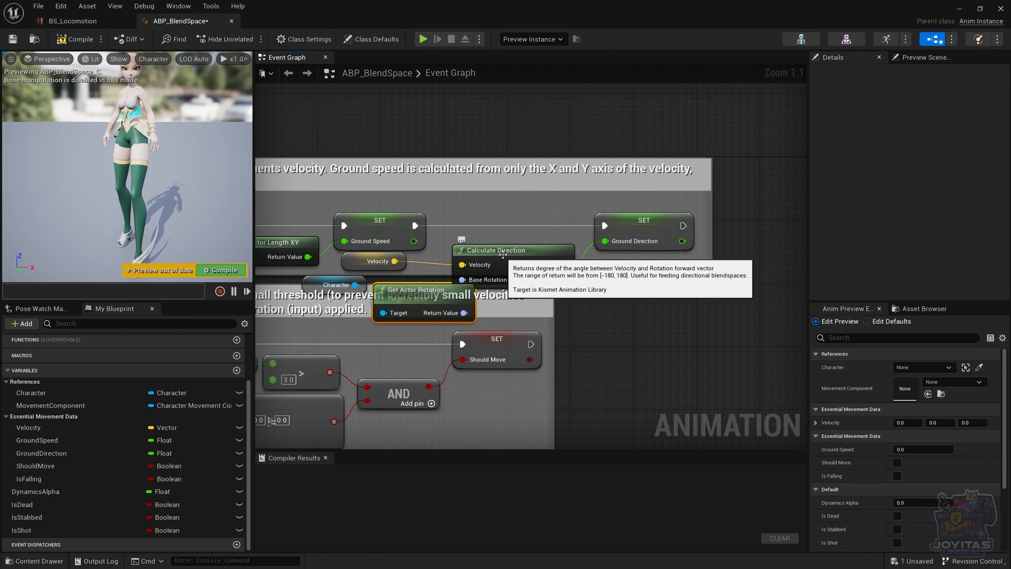
mouse_move(503, 251)
mouse_down()
mouse_move(501, 237)
mouse_move(530, 209)
mouse_move(502, 241)
mouse_up()
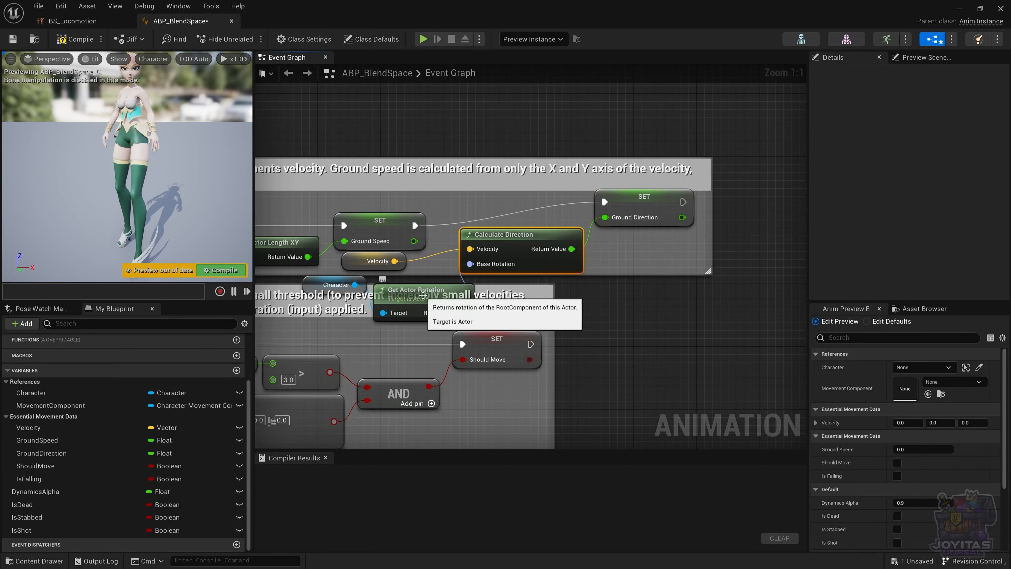
click(410, 289)
drag(369, 222, 370, 206)
drag(357, 260, 365, 244)
drag(417, 292, 392, 268)
drag(445, 159, 445, 107)
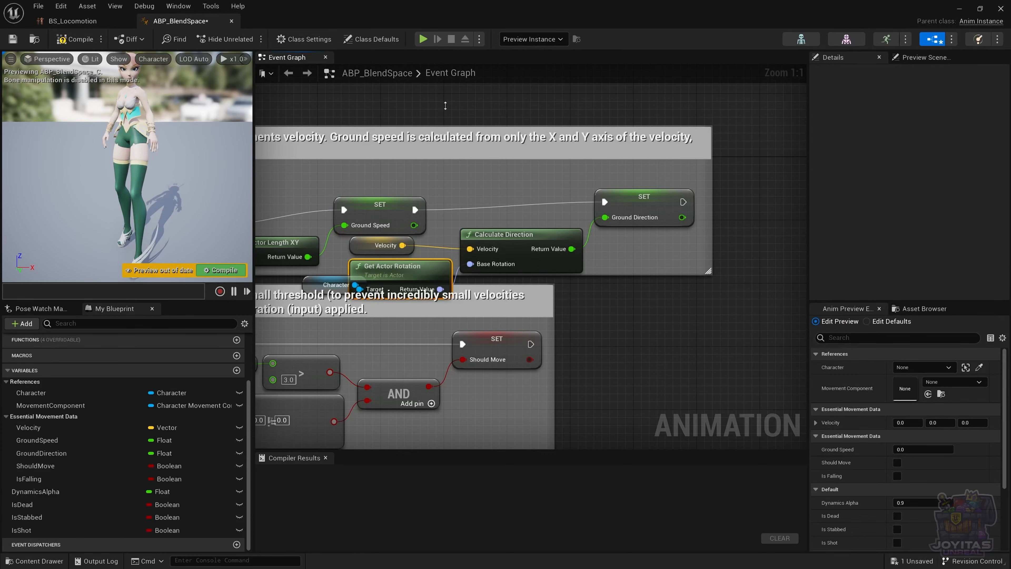
- Align the Ground Speed and Ground Direction setters in one row, with Velocity, Calculate Direction and Get Actor Rotation raised beneath them
click(644, 197)
ctrl+drag(383, 202, 383, 170)
click(382, 178)
drag(372, 245, 373, 222)
drag(504, 239, 492, 199)
drag(398, 268, 390, 244)
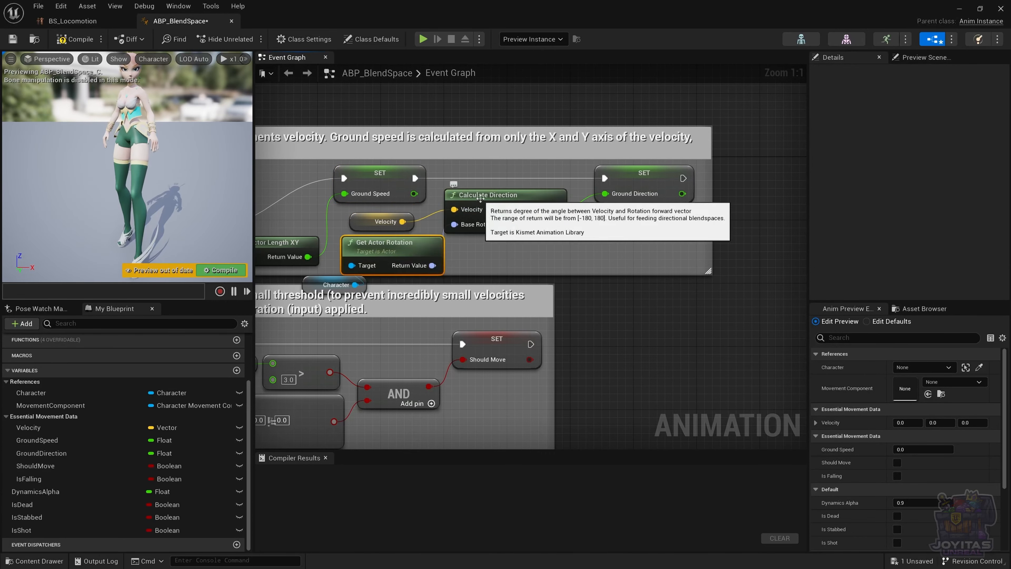
- Raise Vector Length XY, place the Character getter before Get Actor Rotation inside the comment box, and compile the animation blueprint
drag(480, 196, 487, 196)
right_drag(311, 272, 423, 265)
drag(390, 236, 390, 196)
drag(418, 275, 316, 242)
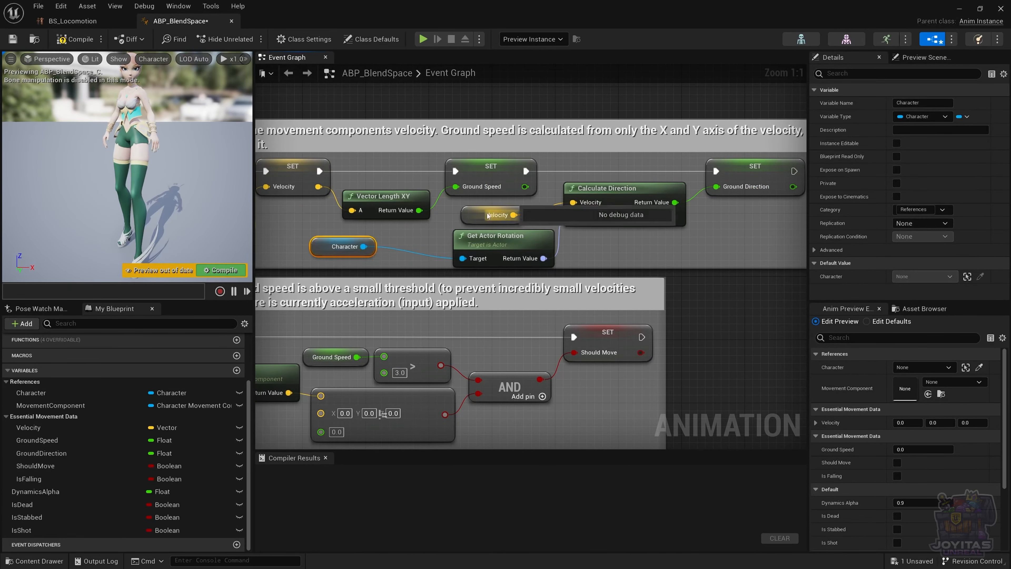
click(494, 213)
click(589, 261)
scroll(637, 275, down, 2)
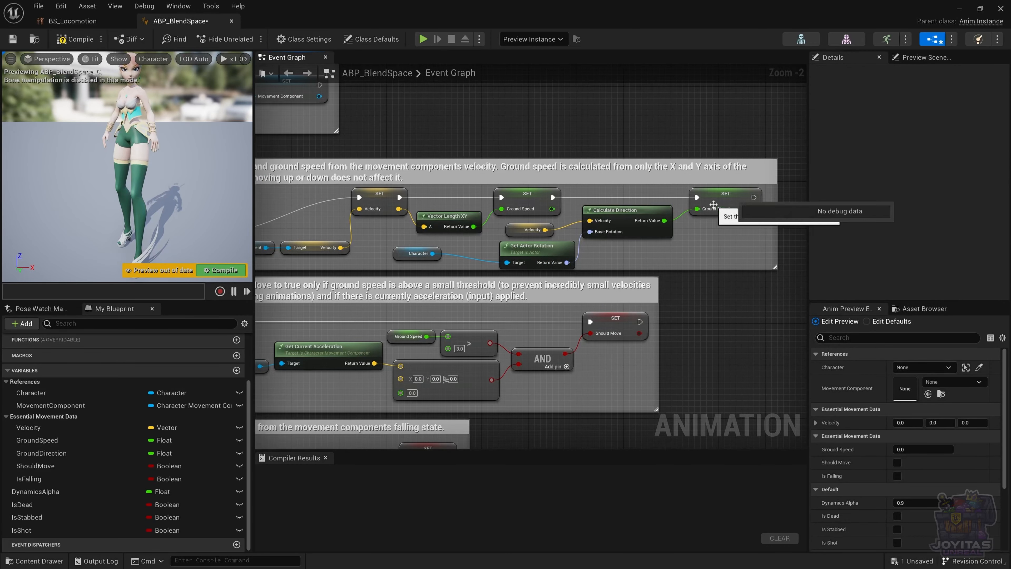
click(74, 37)
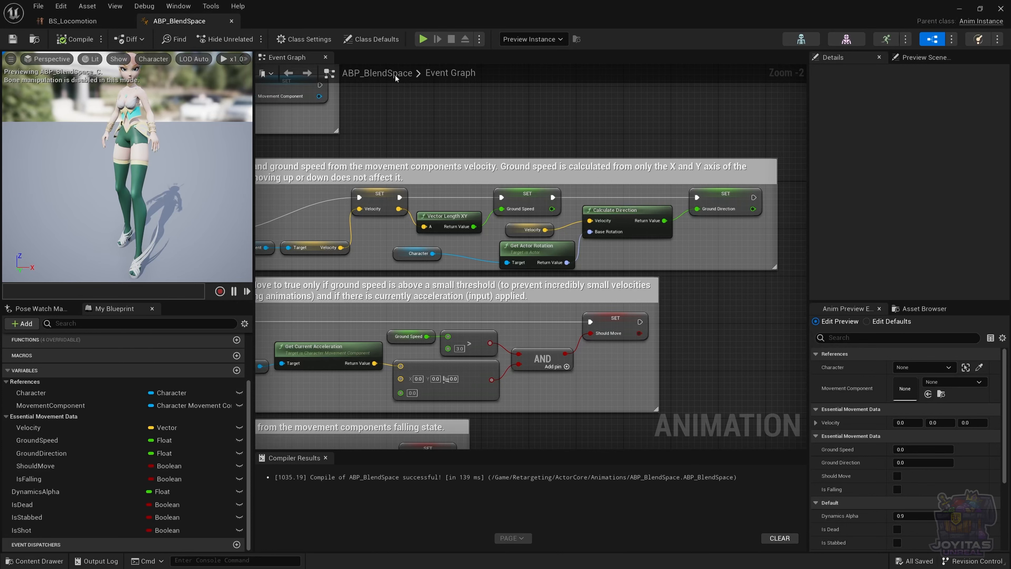
- Open the Walk / Run state inside the AnimGraph's Locomotion state machine
scroll(65, 398, up, 2)
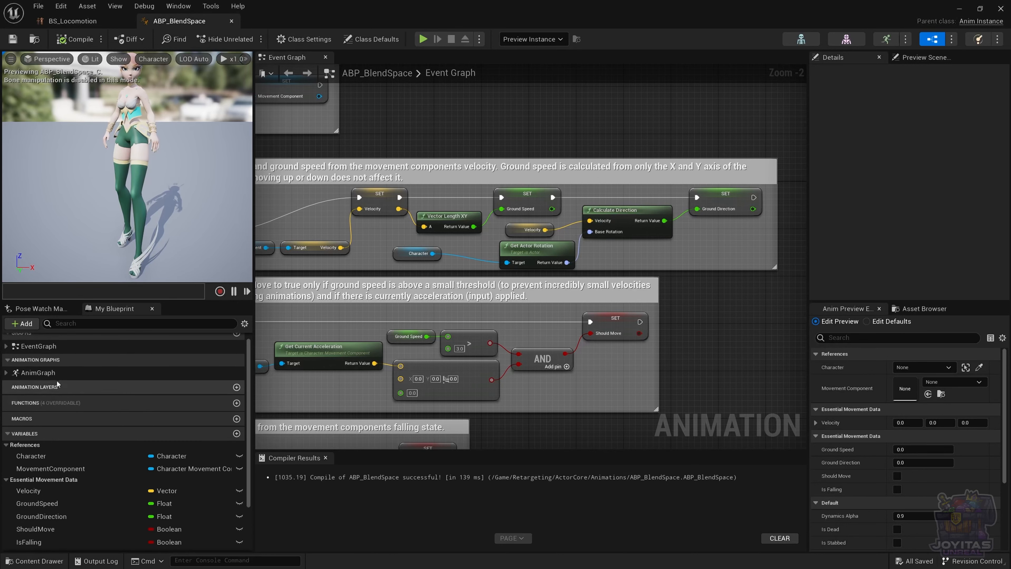
double_click(41, 372)
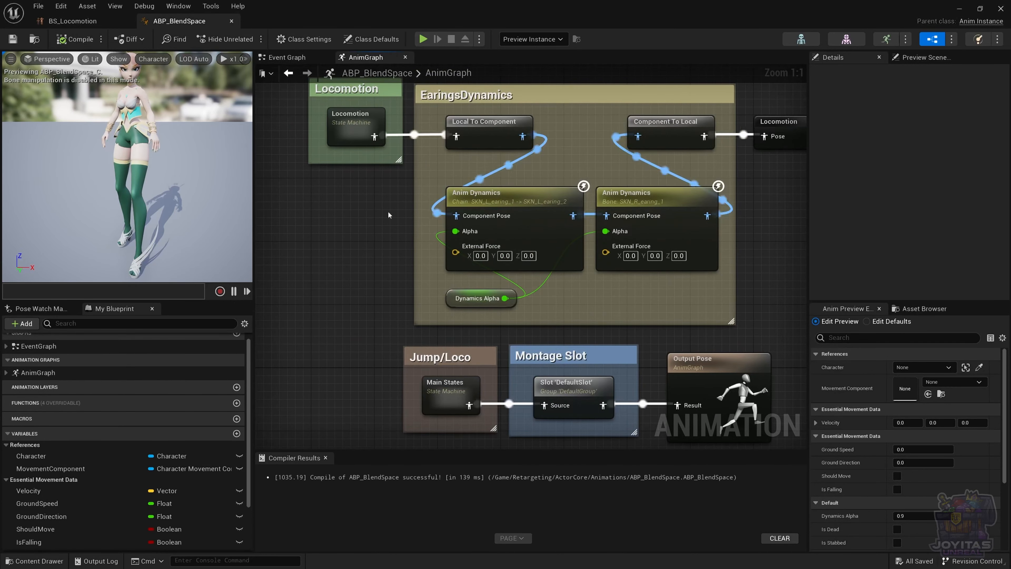
right_drag(351, 133, 350, 195)
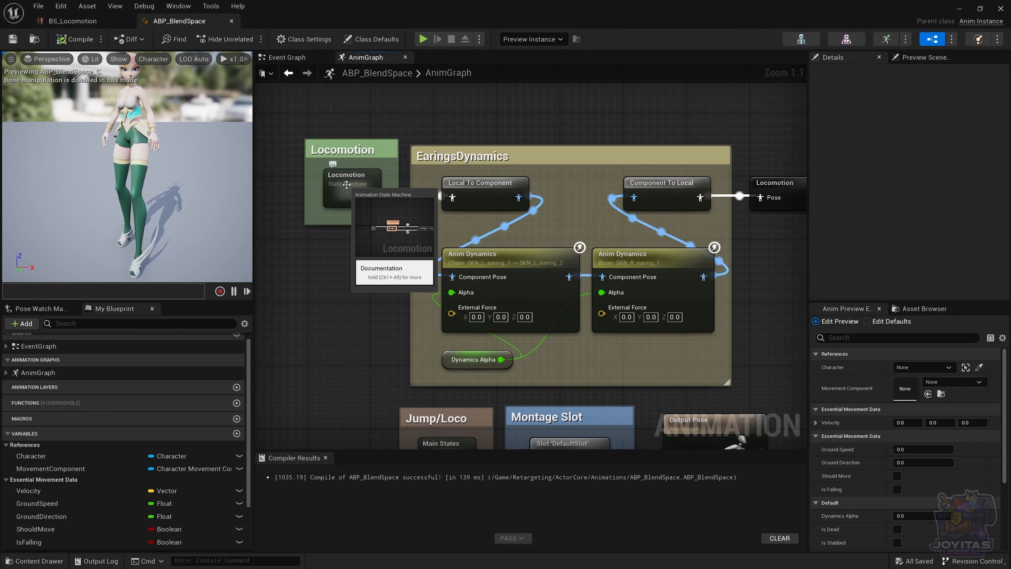
double_click(346, 184)
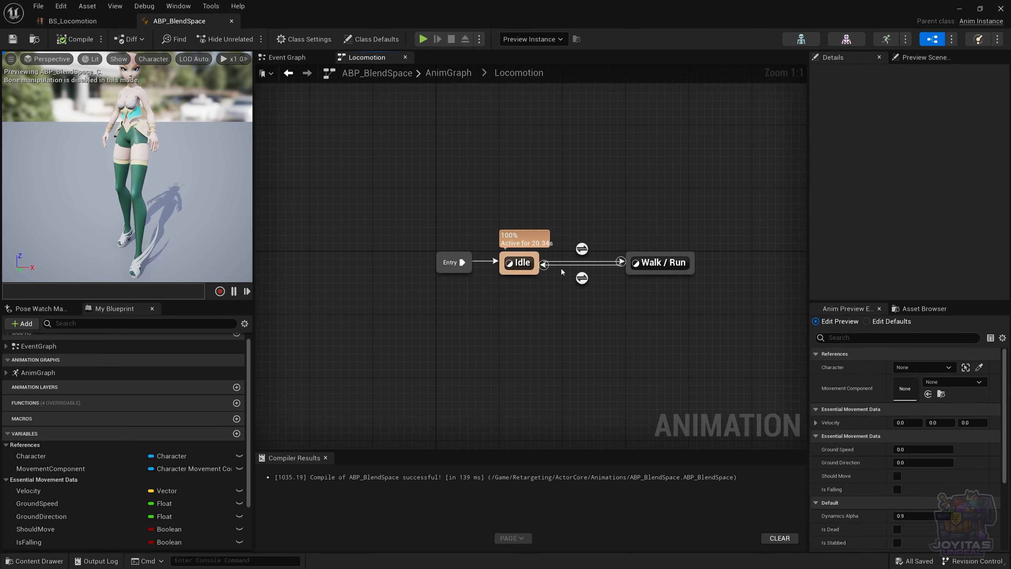
double_click(662, 262)
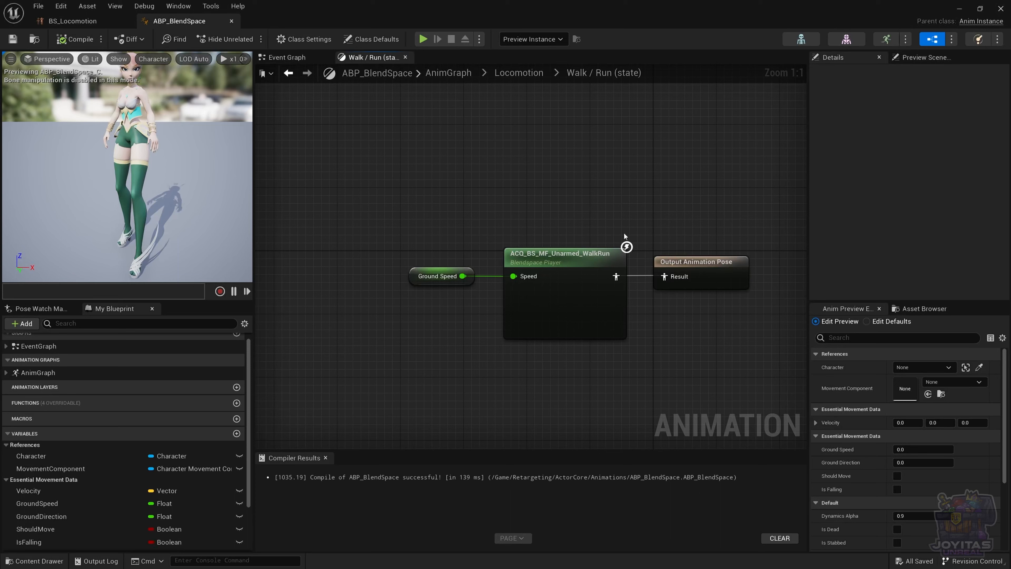
- Delete the ACQ_BS_MF_Unarmed_WalkRun blend space player and its Ground Speed getter from the Walk / Run state
click(559, 254)
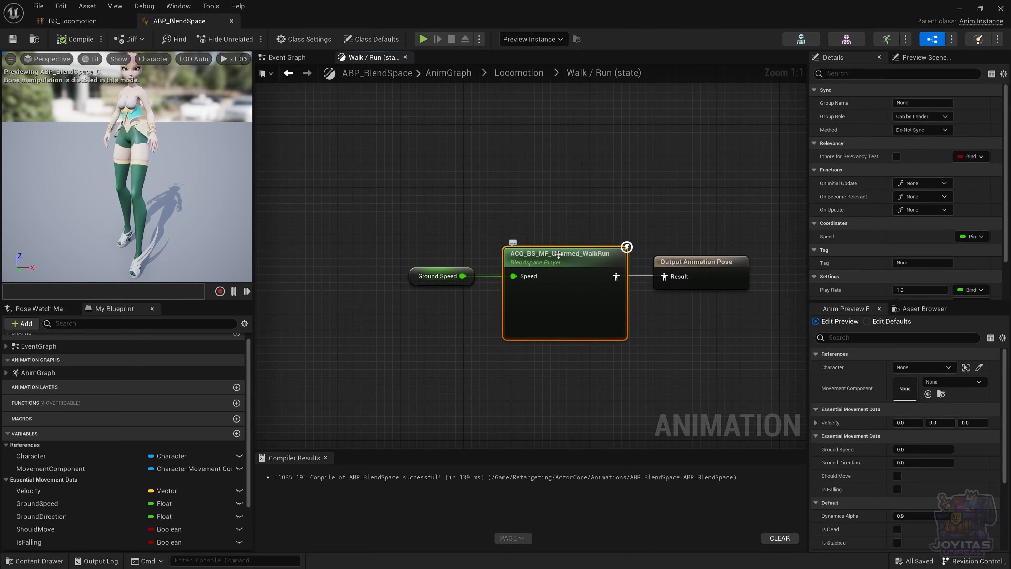
key(Delete)
click(412, 274)
key(Delete)
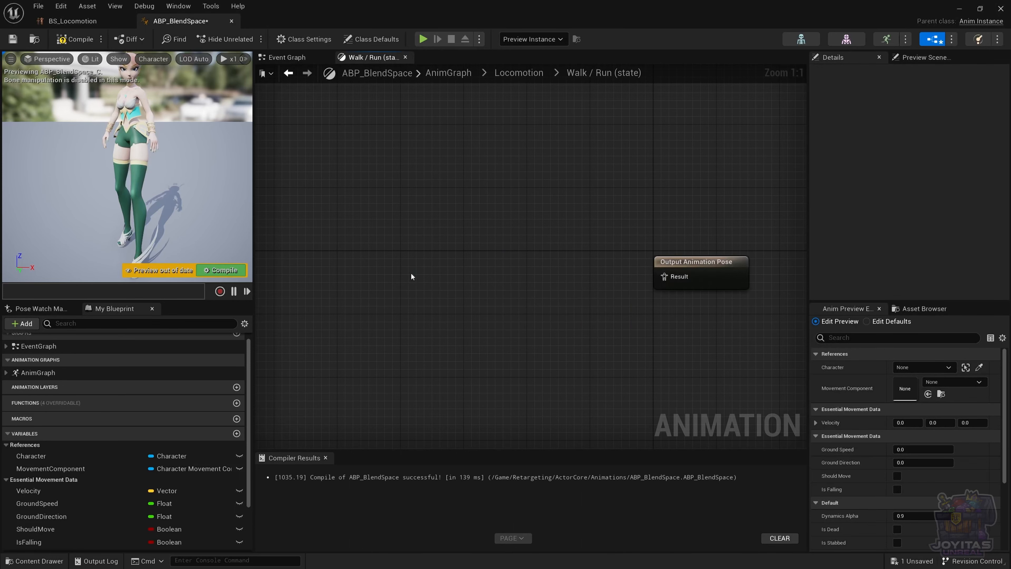
- Add the BS_Locomotion blend space to the Walk / Run state and connect it to the Output Animation Pose result
click(938, 311)
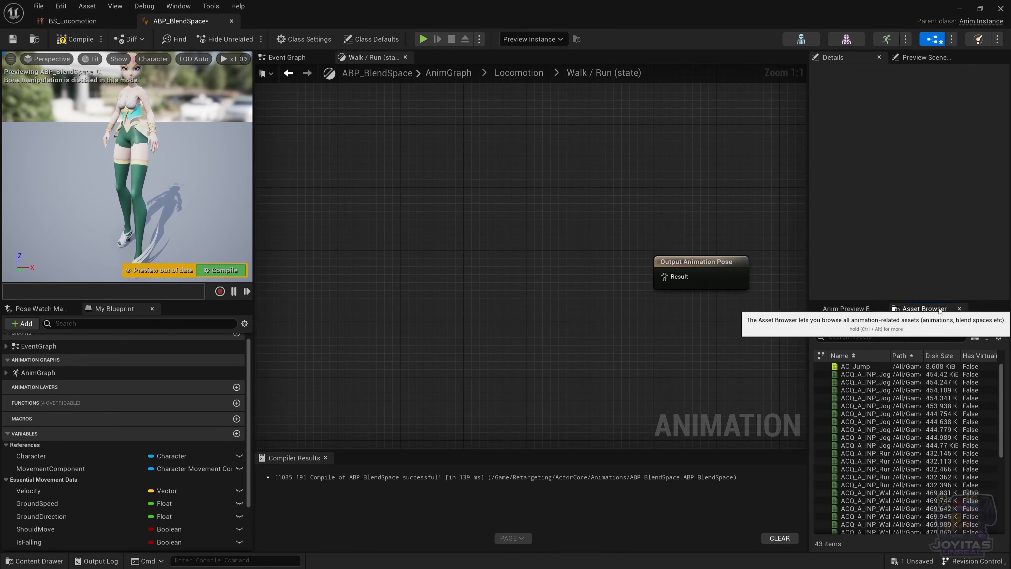
scroll(862, 427, down, 5)
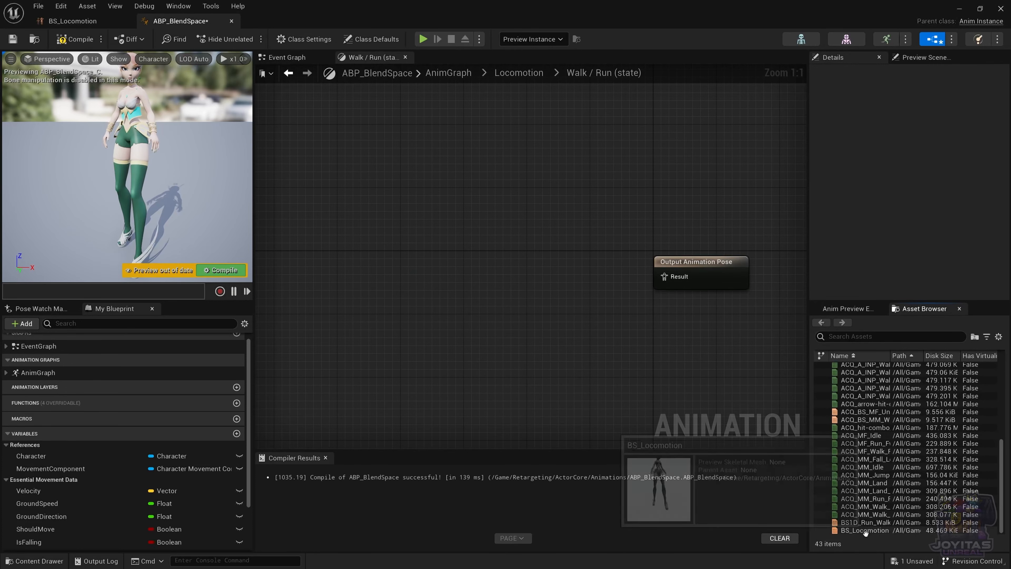
drag(864, 530, 491, 279)
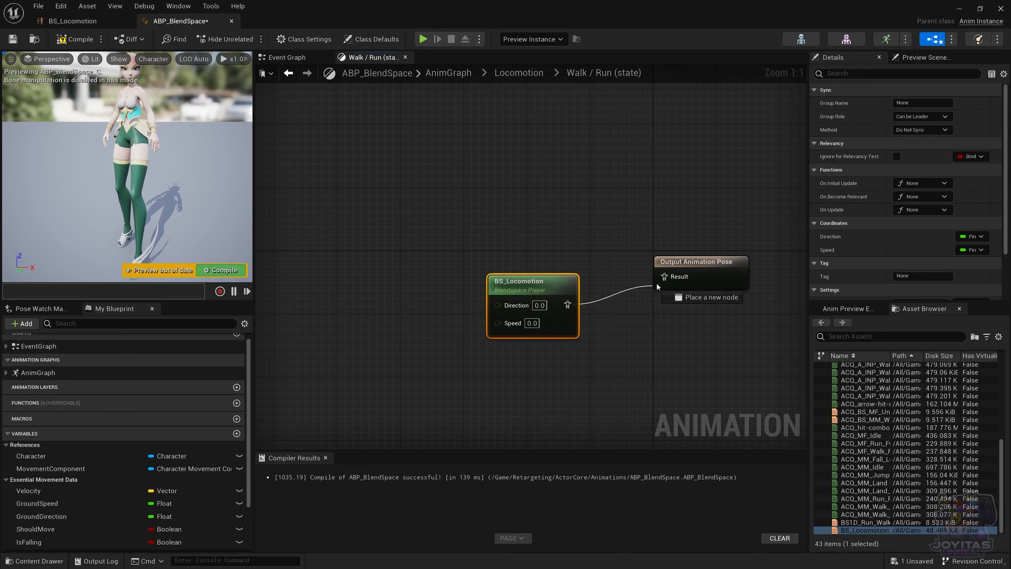
drag(506, 287, 679, 305)
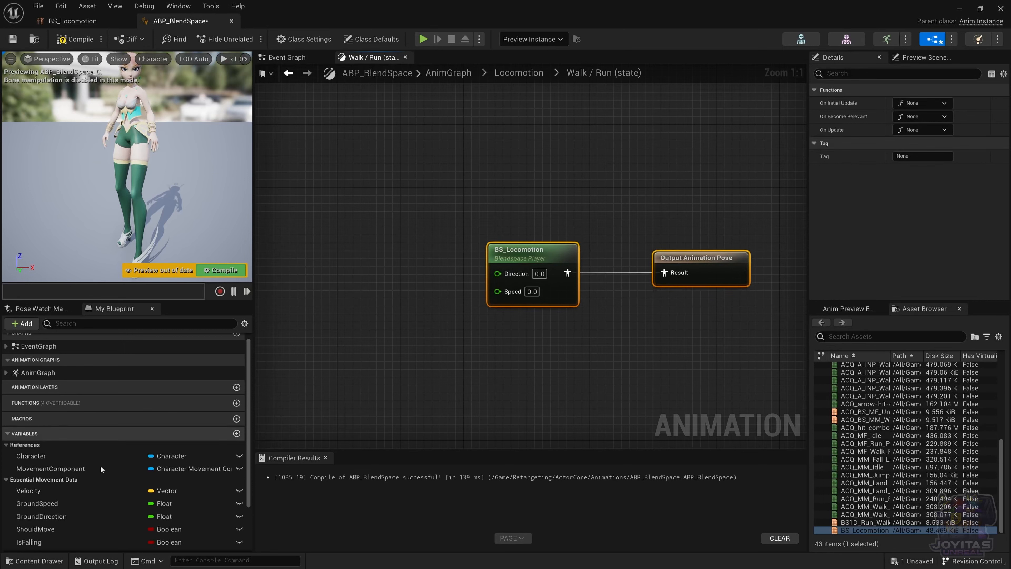
- Connect GroundSpeed to BS_Locomotion's Speed input and GroundDirection to its Direction input, placing the Ground Speed getter below Ground Direction
drag(51, 503, 435, 311)
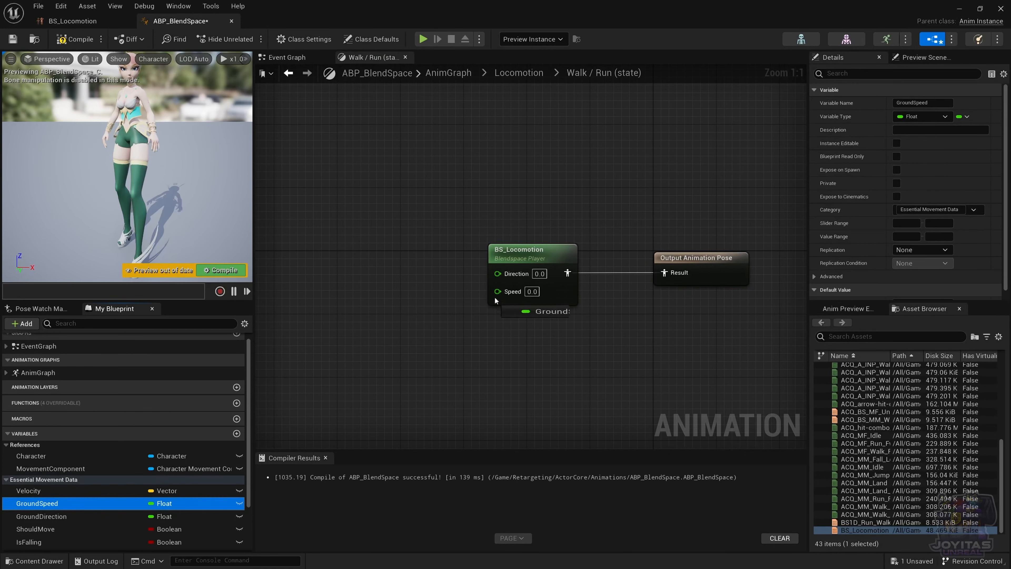
drag(495, 297, 495, 296)
drag(59, 515, 507, 272)
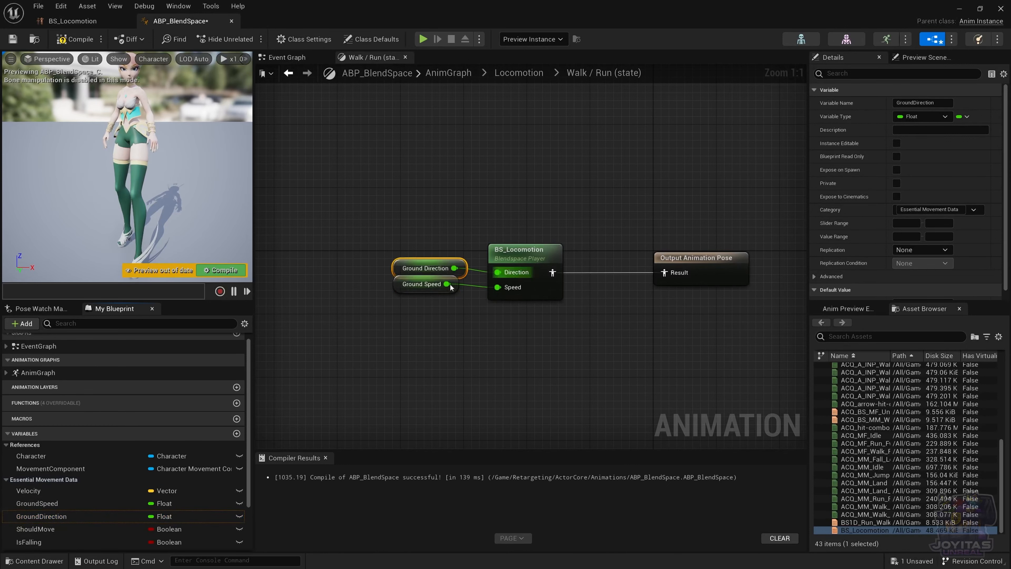
drag(400, 288, 392, 304)
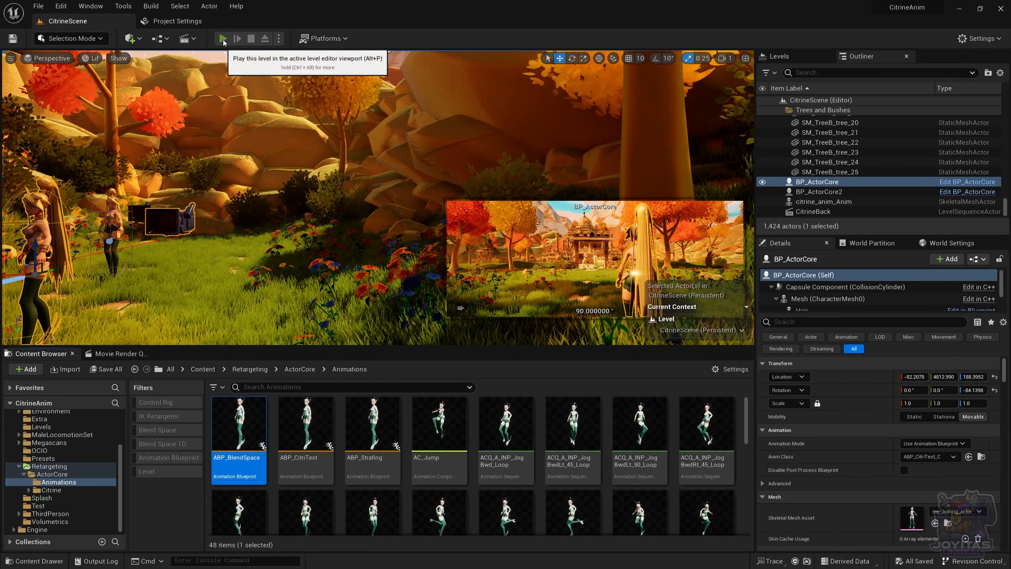
- Play the CitrineScene level, move the character sideways and forward to check its locomotion, and end the play session
click(224, 39)
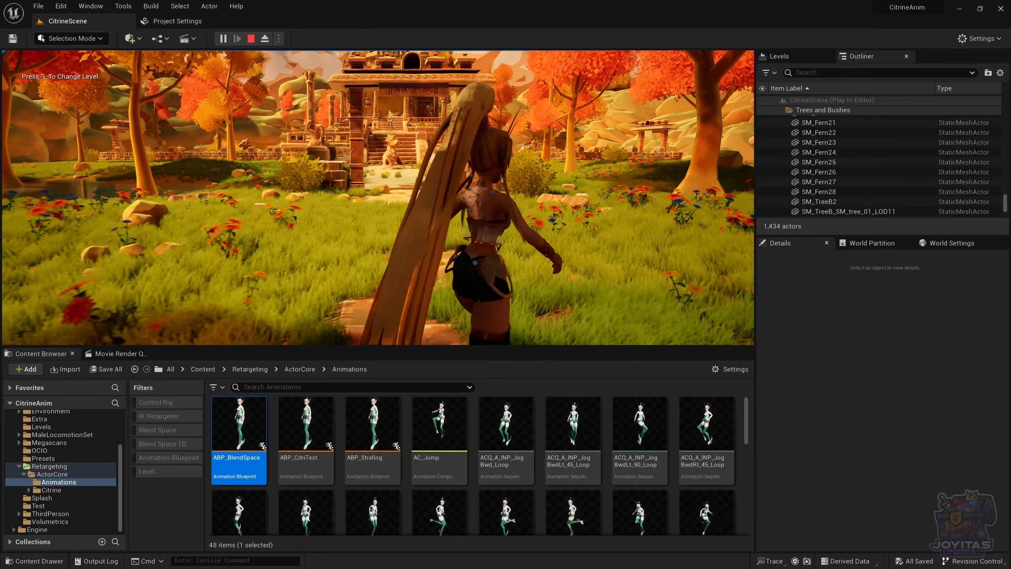
key(d)
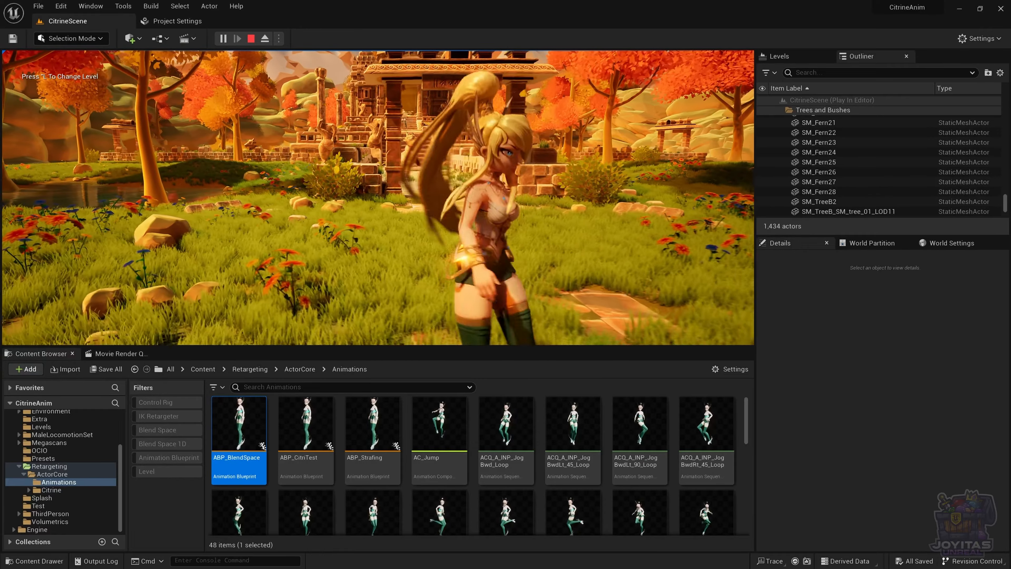
key(a)
key(w)
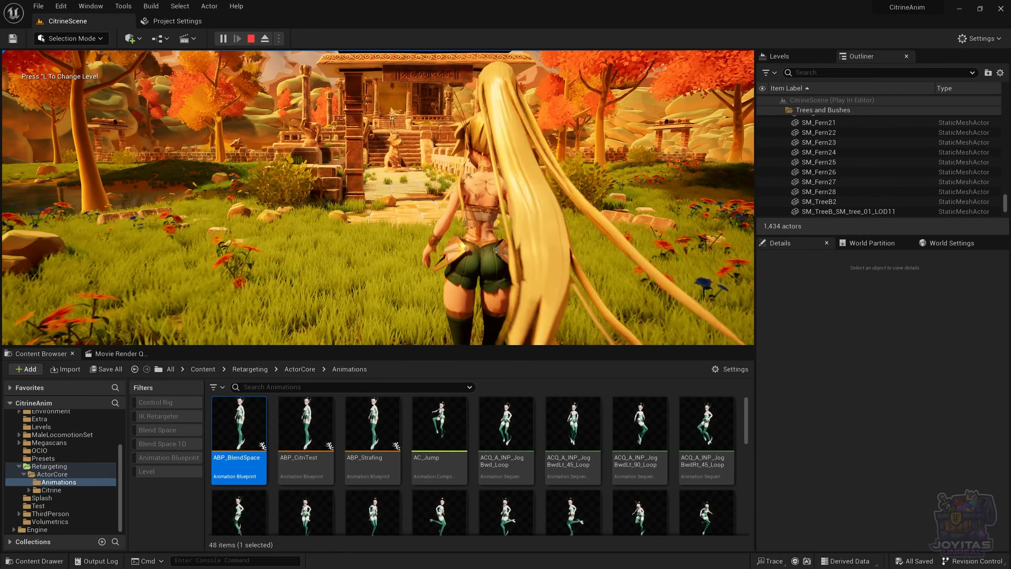
key(Escape)
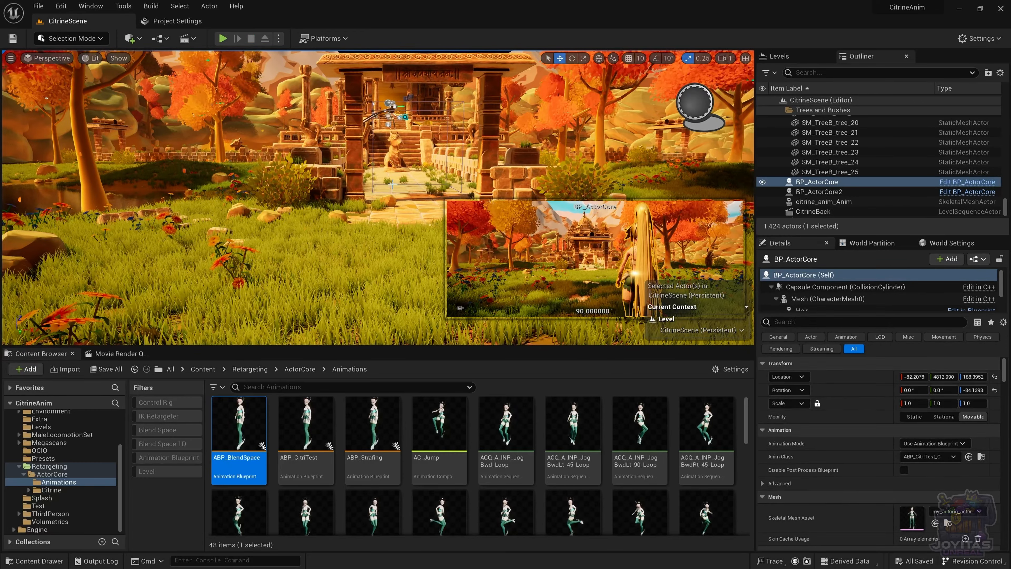
- Open the blueprint of the BP_ActorCore character in the level and show its component viewport
scroll(337, 247, down, 12)
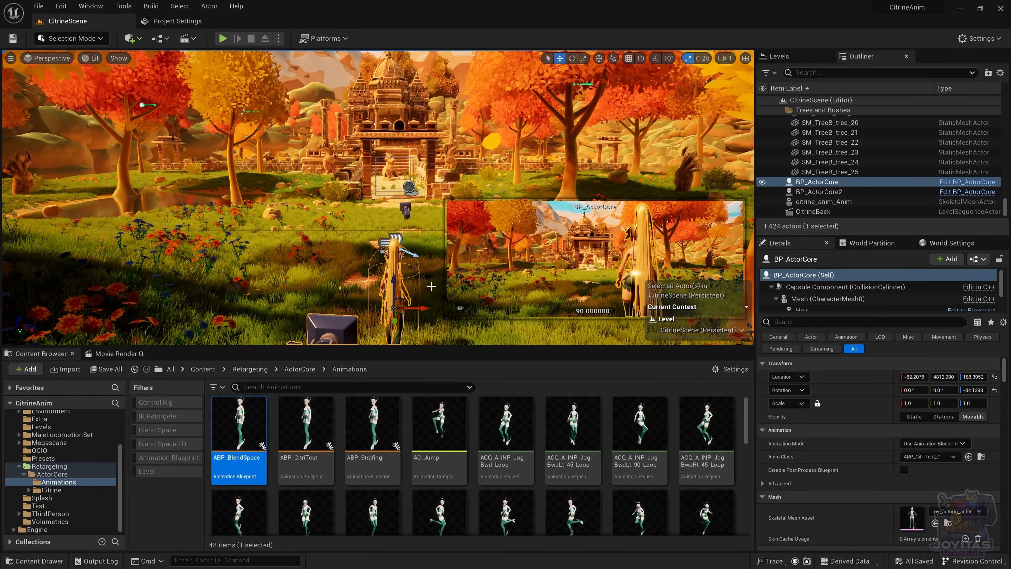
click(408, 298)
click(391, 291)
double_click(391, 291)
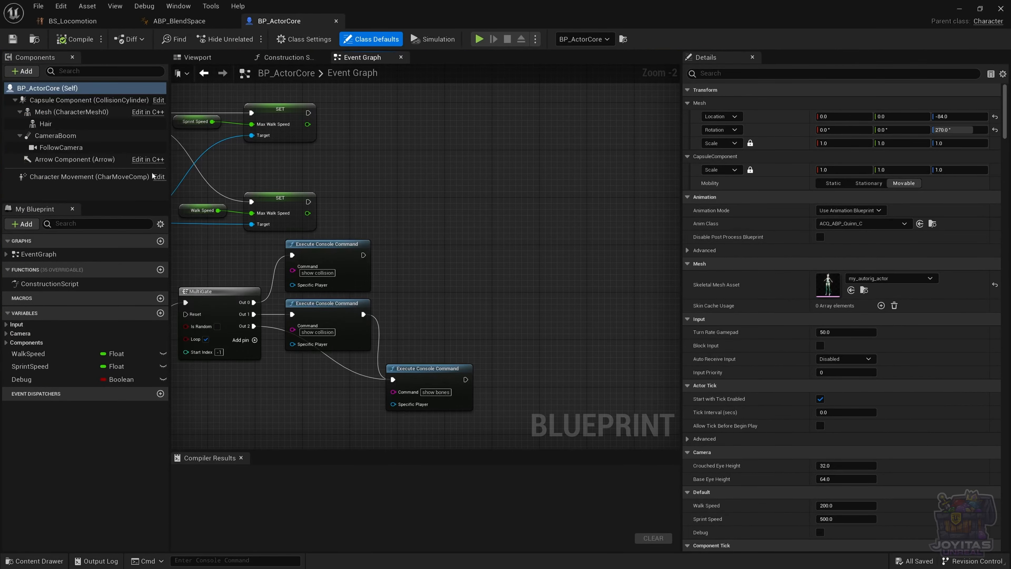
click(199, 57)
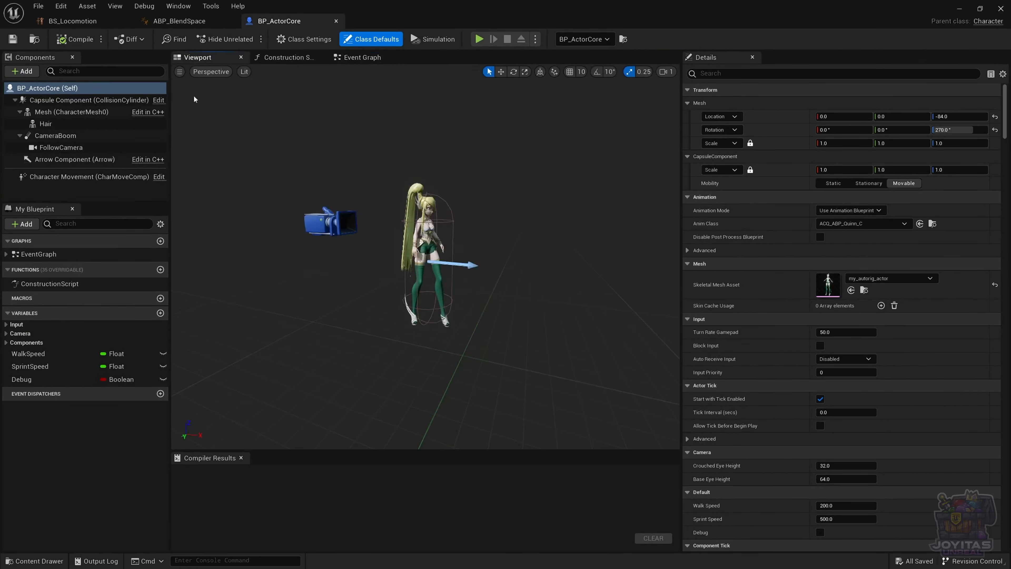
- Enable Use Controller Desired Rotation and disable Orient Rotation to Movement in BP_ActorCore's Character Movement component, and compile the blueprint
click(66, 177)
scroll(866, 315, down, 10)
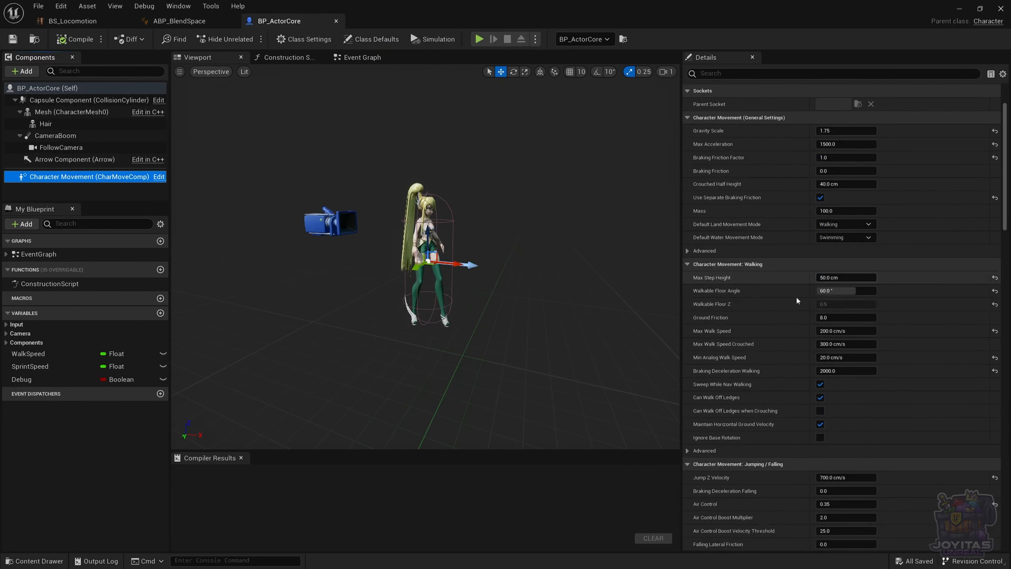
scroll(736, 305, down, 10)
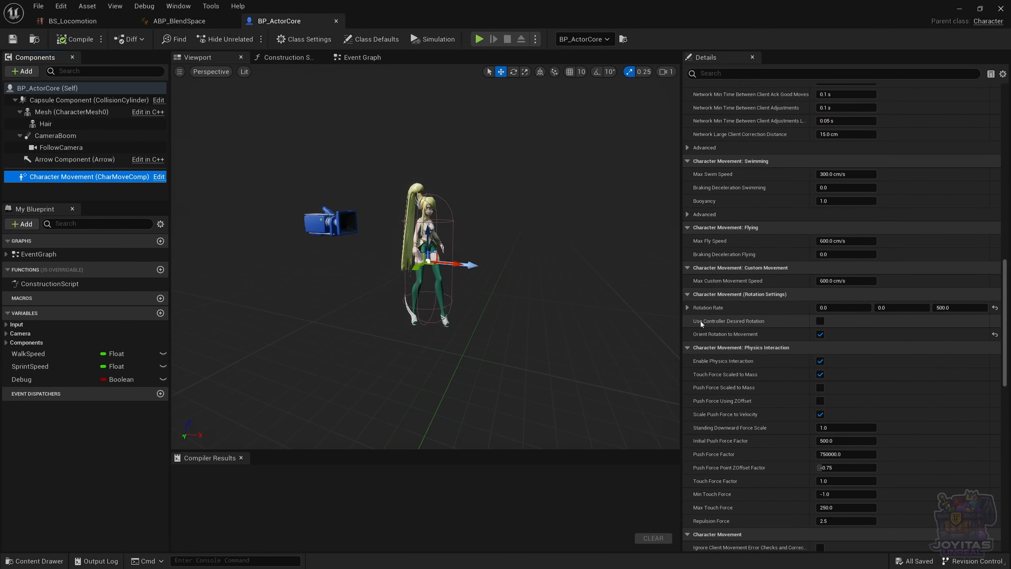
mouse_move(754, 323)
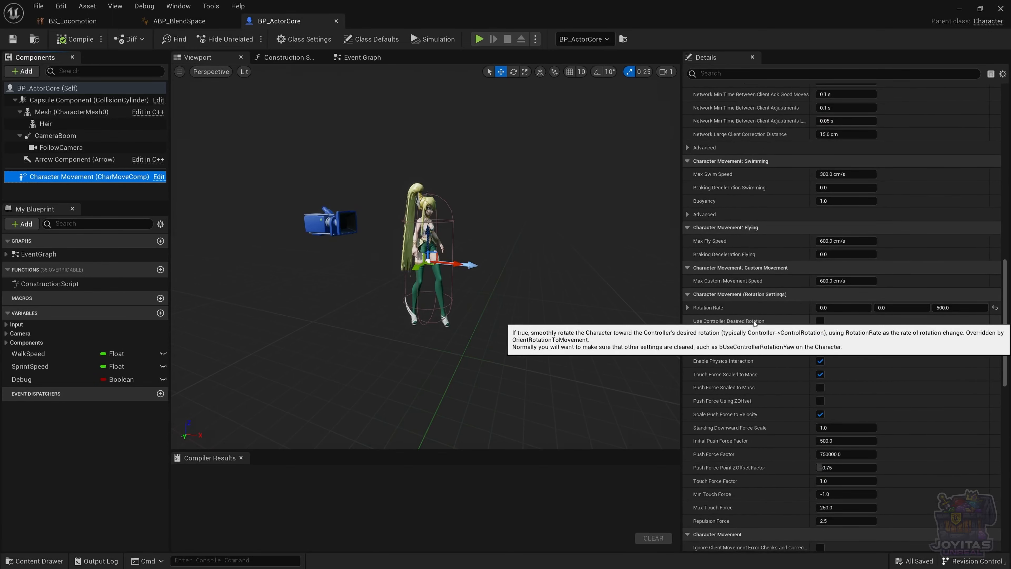
click(821, 321)
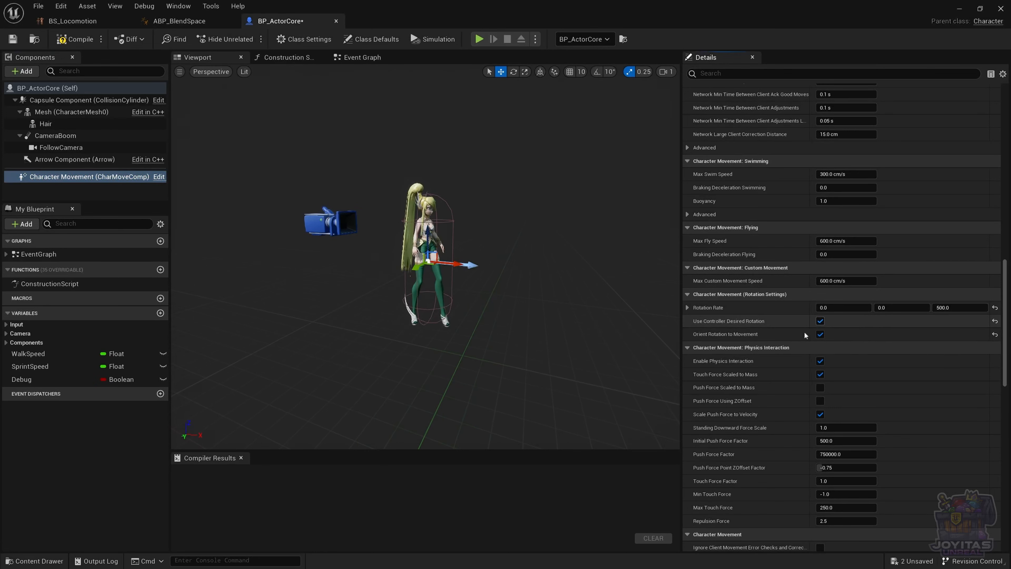
mouse_move(710, 337)
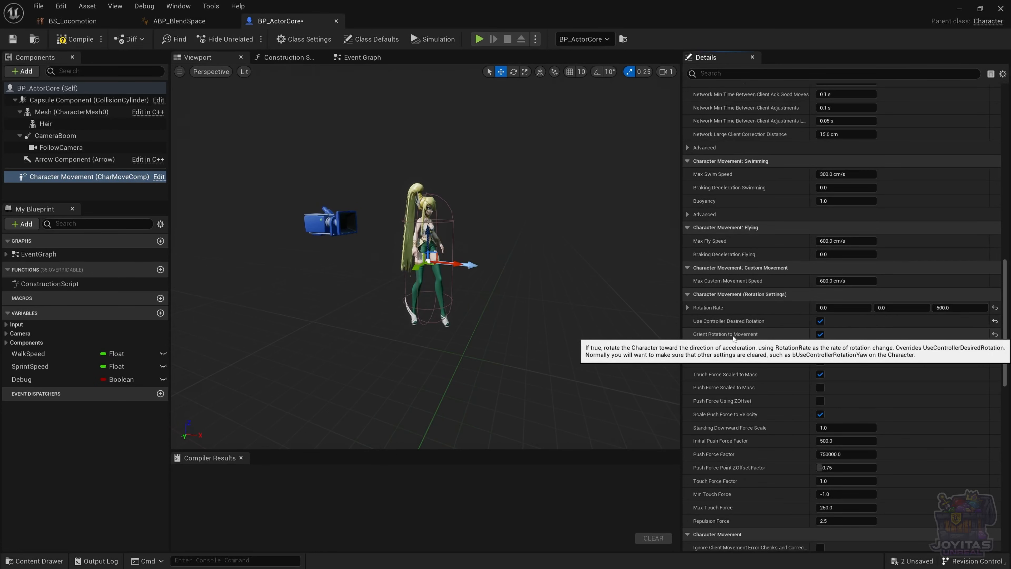
click(821, 334)
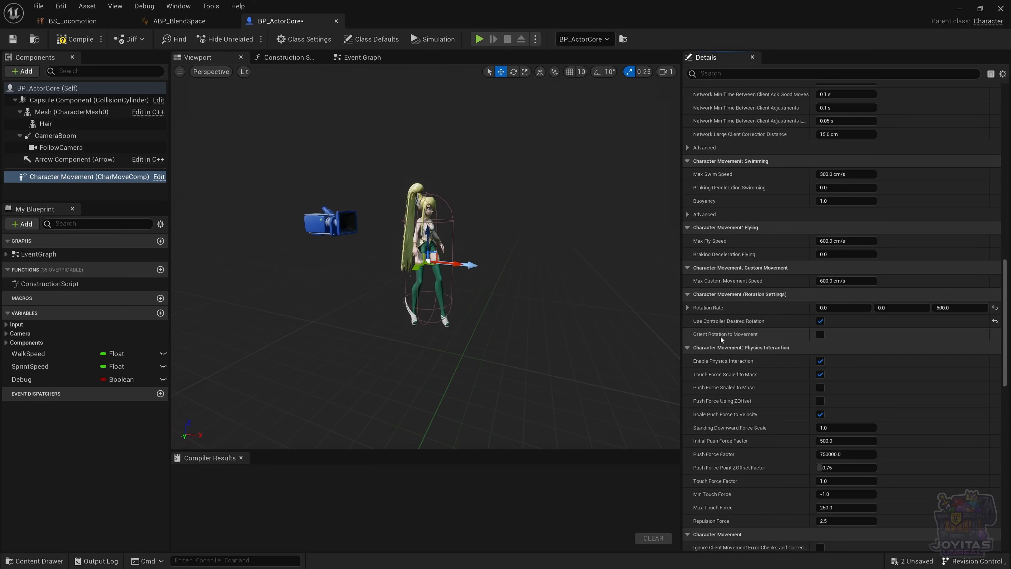
mouse_move(720, 339)
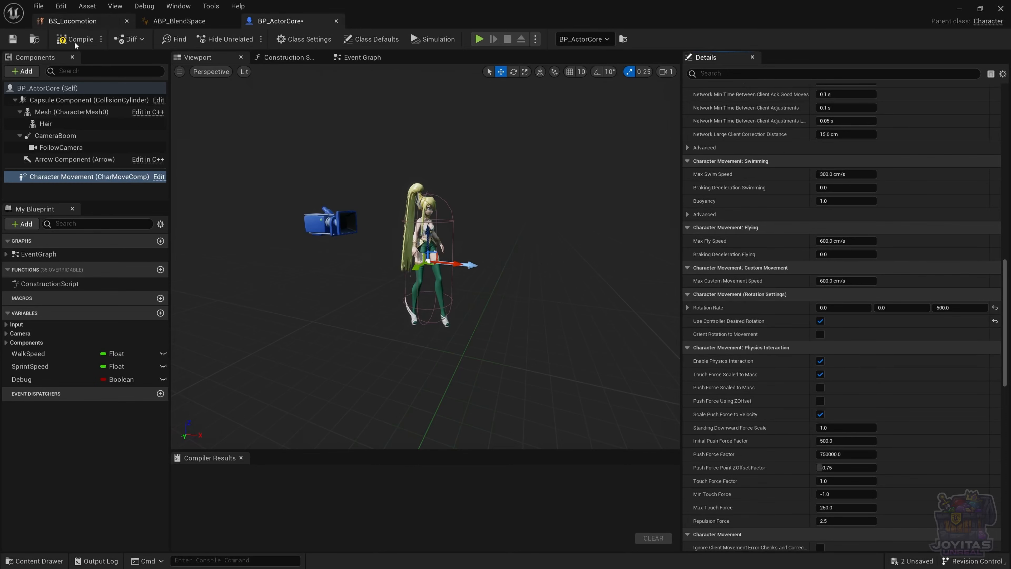
click(56, 41)
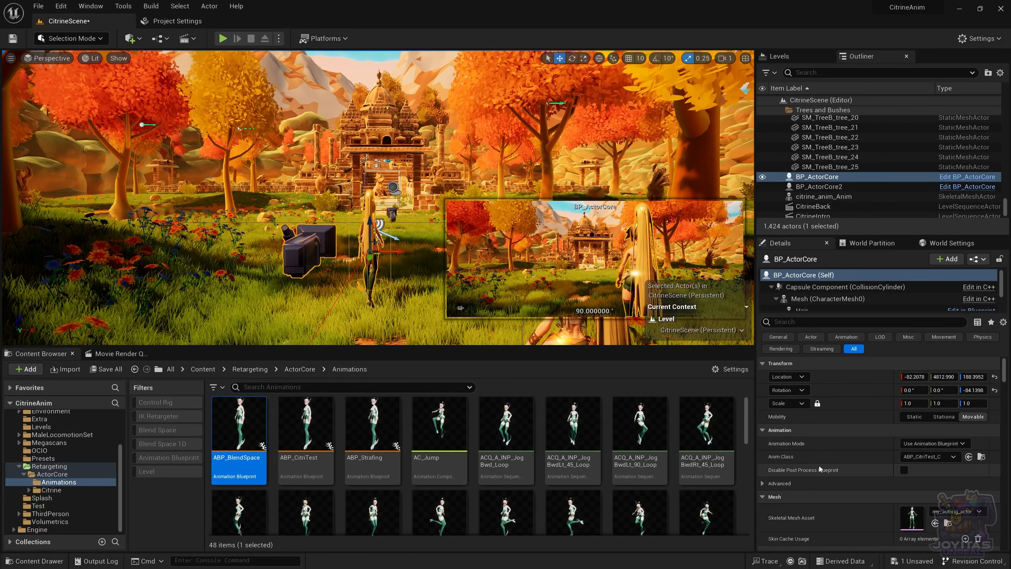
- Assign ABP_BlendSpace as the Anim Class of the BP_ActorCore actor in the level and start playing CitrineScene
click(930, 456)
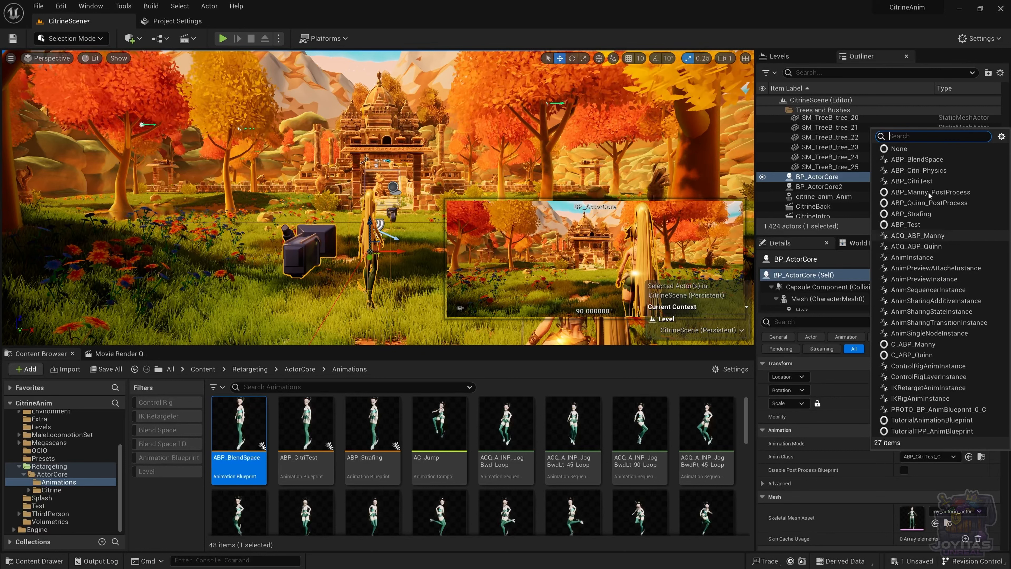
click(918, 160)
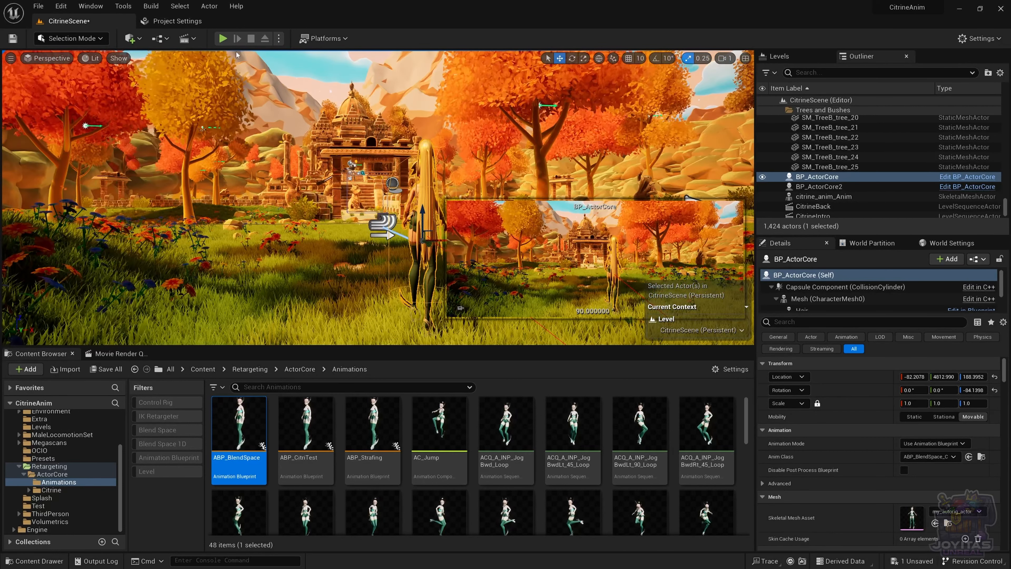
click(223, 39)
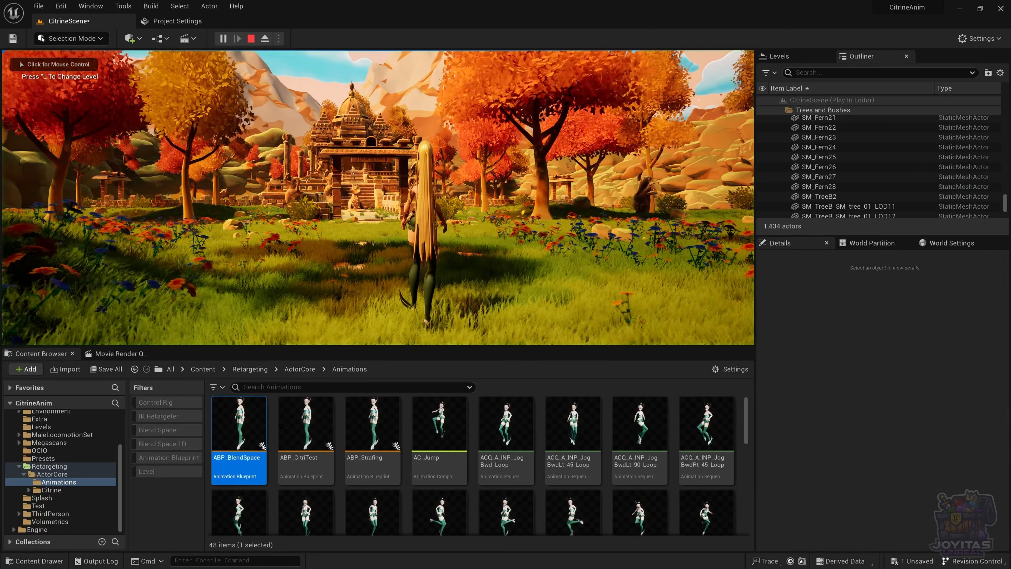
- Move the character sideways, forward, backward and diagonally in the playing level to check its strafing animations and the transitions between them
click(294, 137)
key(d)
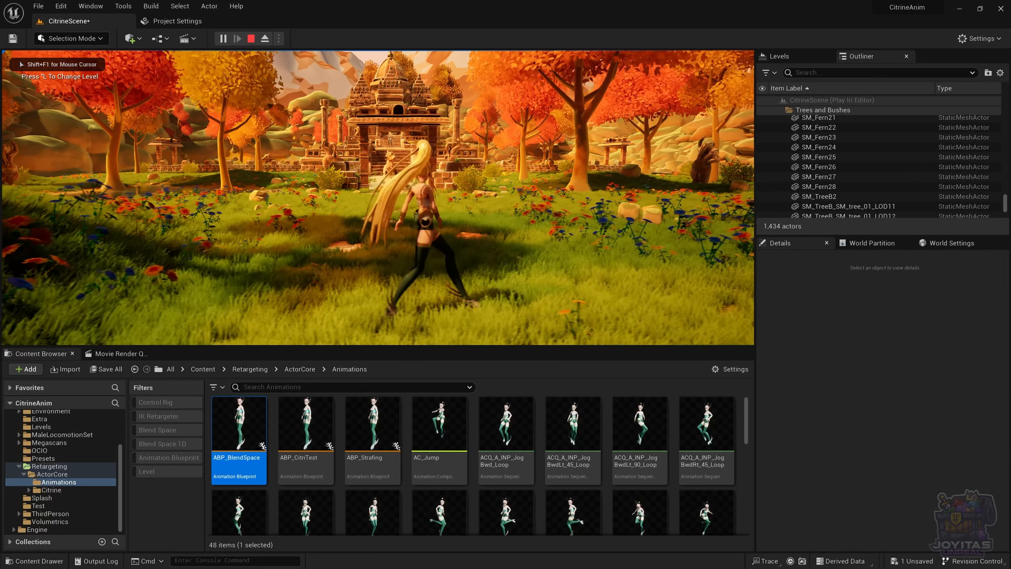
key(a)
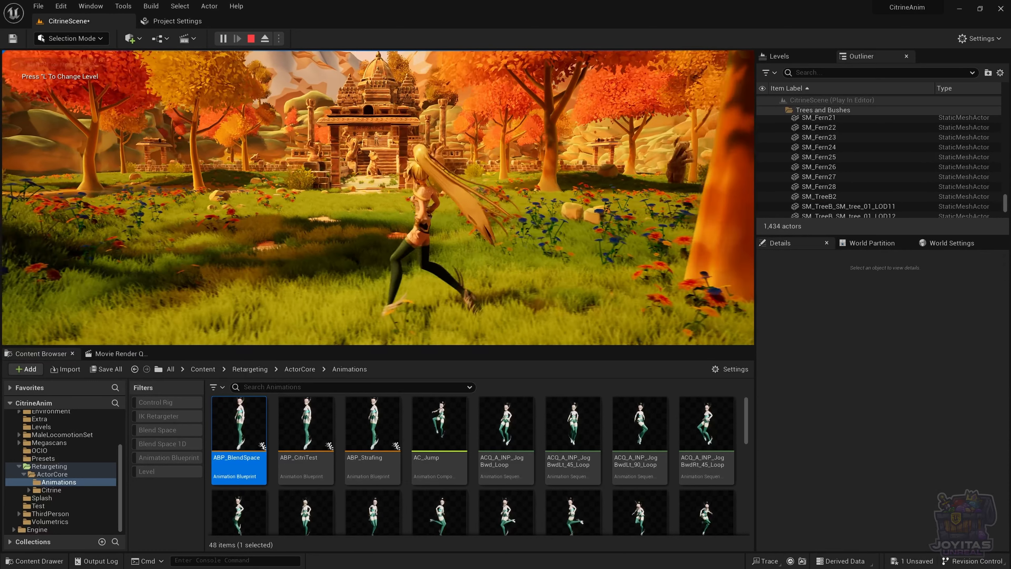
key(d)
key(w)
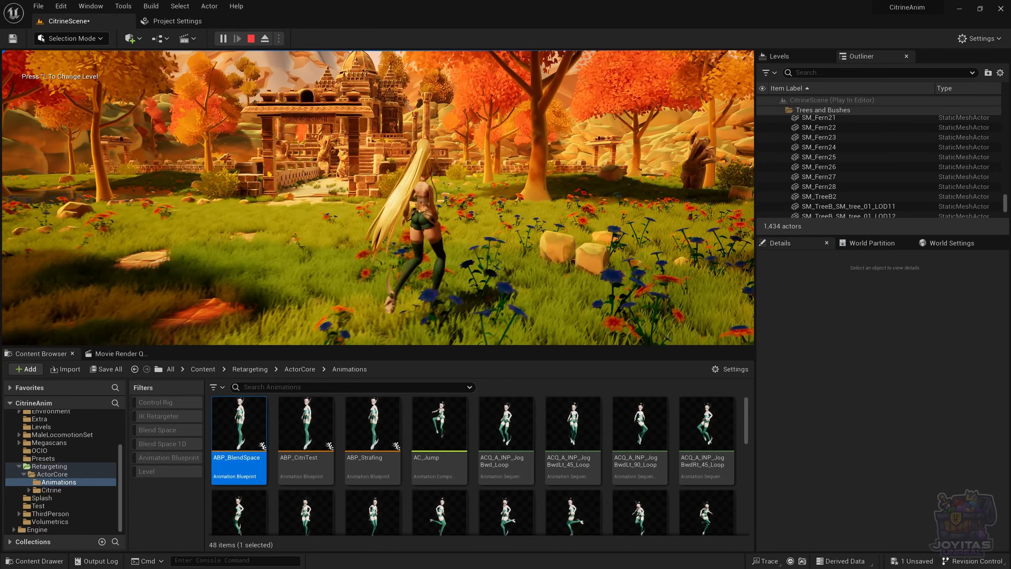
key(w)
key(a)
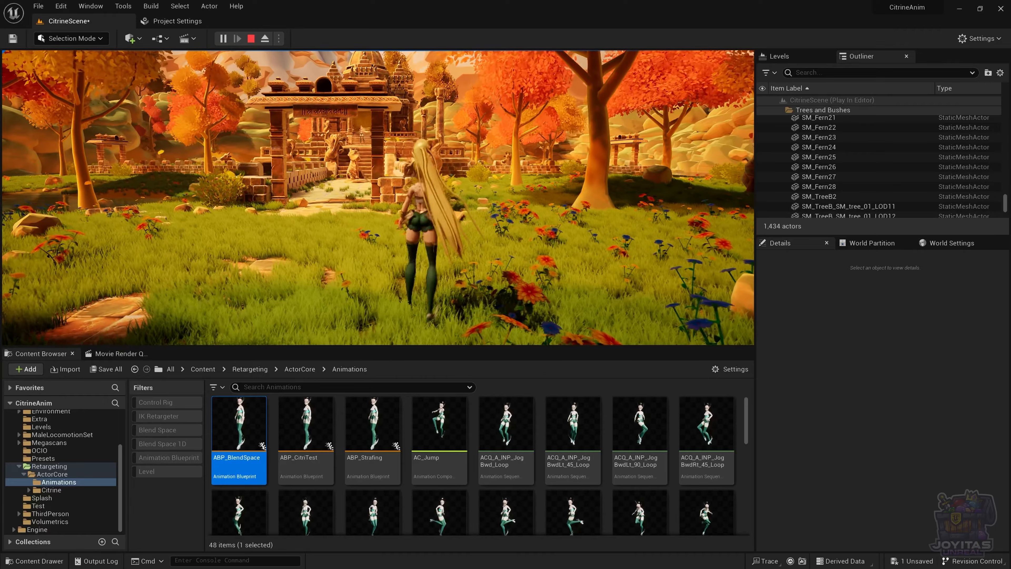
key(a)
key(d)
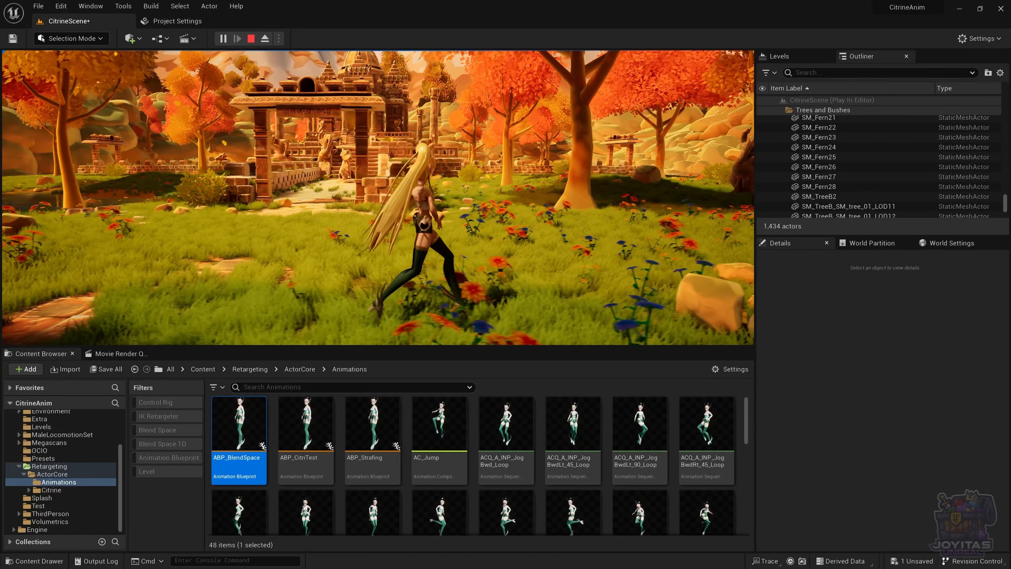
key(s)
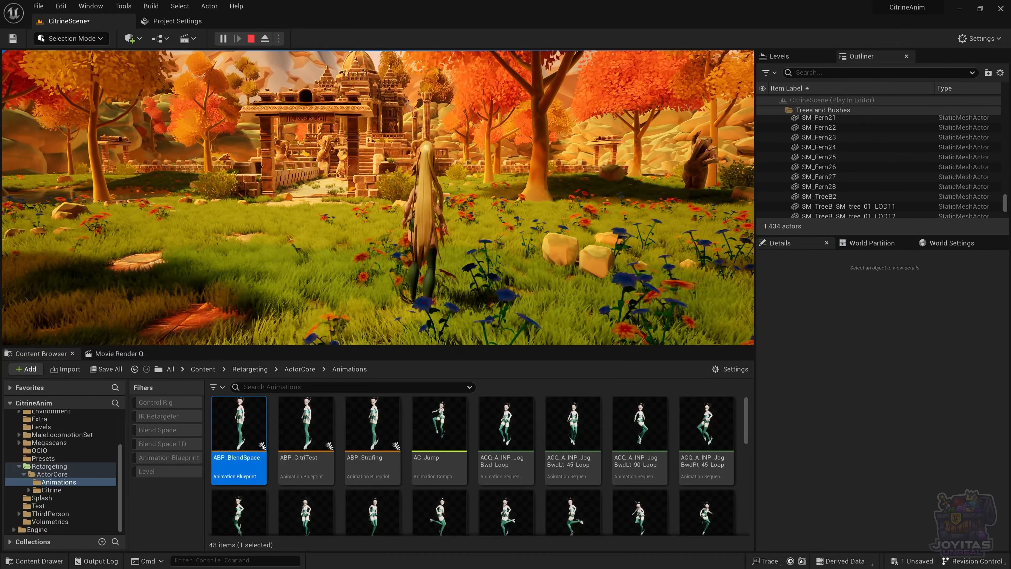
key(s)
key(a)
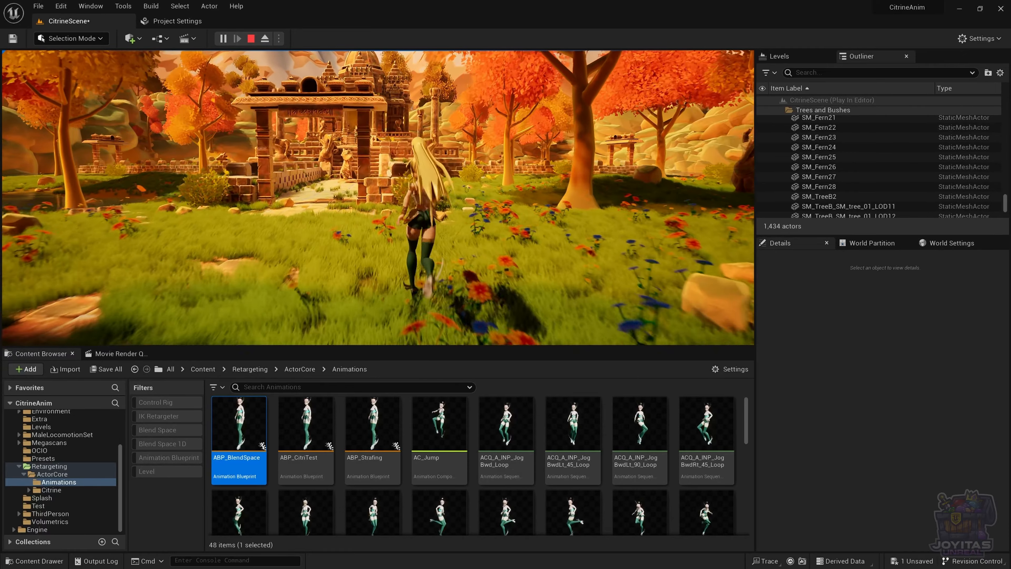
key(d)
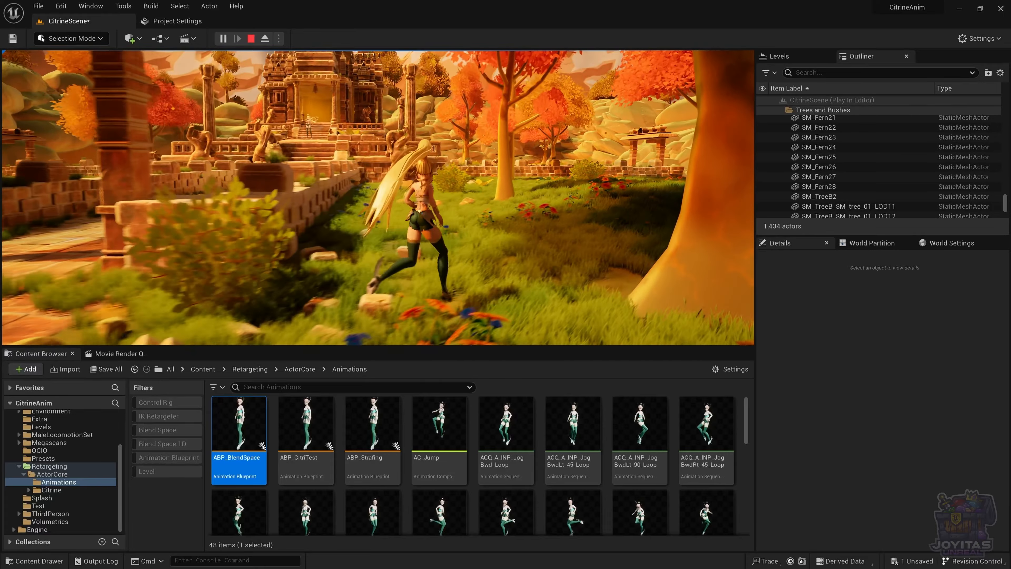
key(a)
key(d)
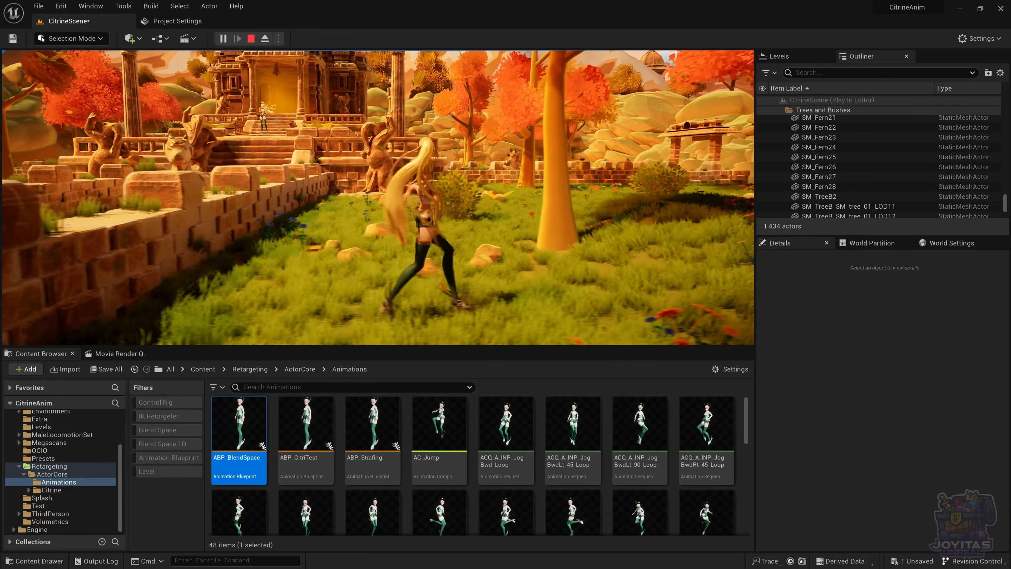
key(a)
key(s)
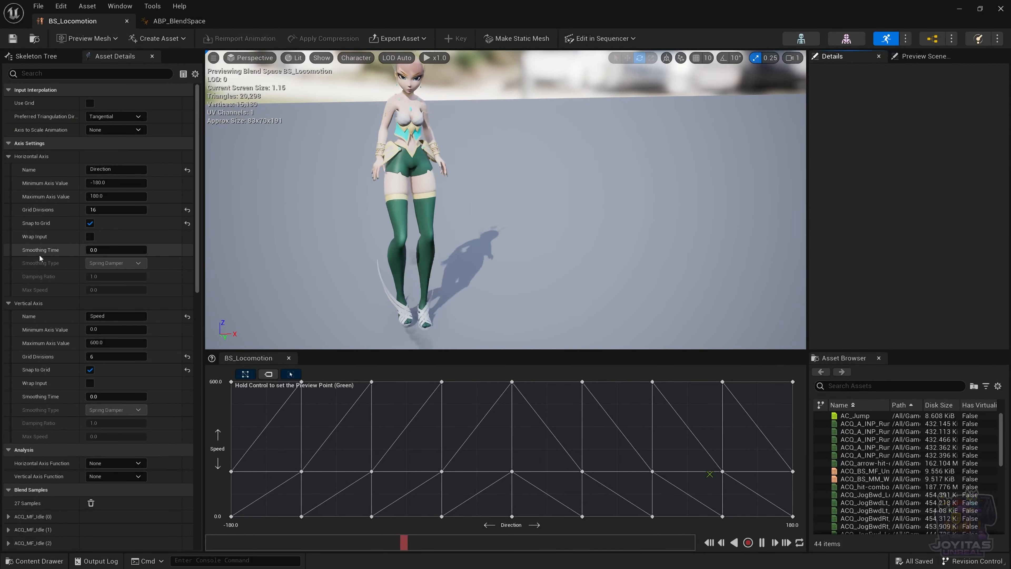
- Set the Smoothing Time of BS_Locomotion's Direction and Speed axes to 0.2 and save the blend space
mouse_move(39, 250)
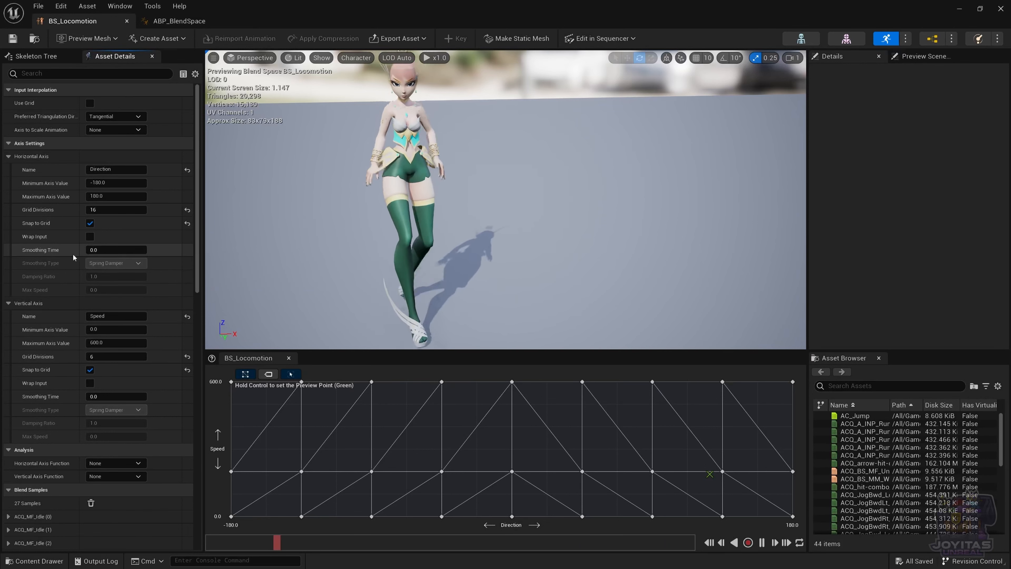
click(110, 249)
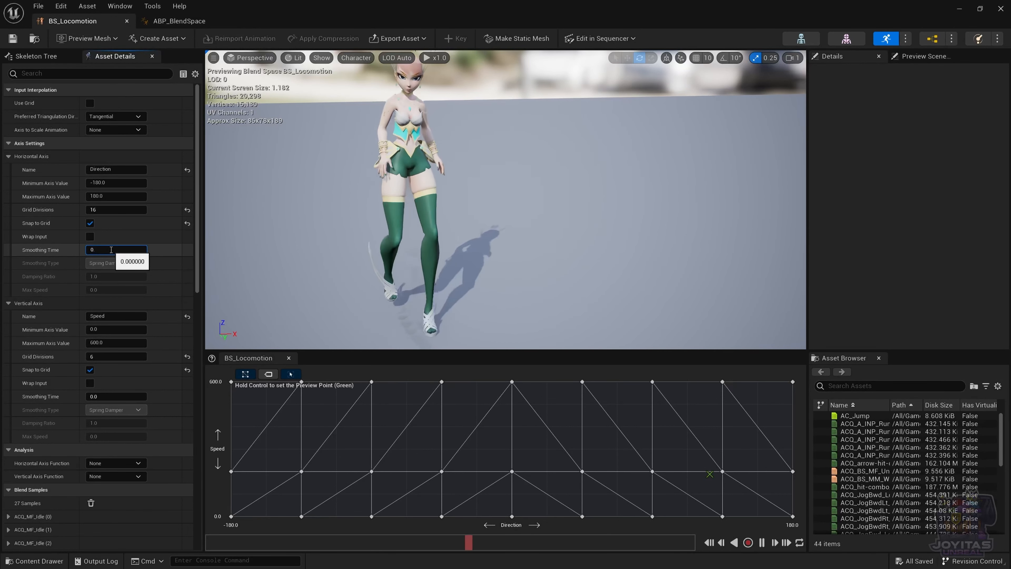
text(.2)
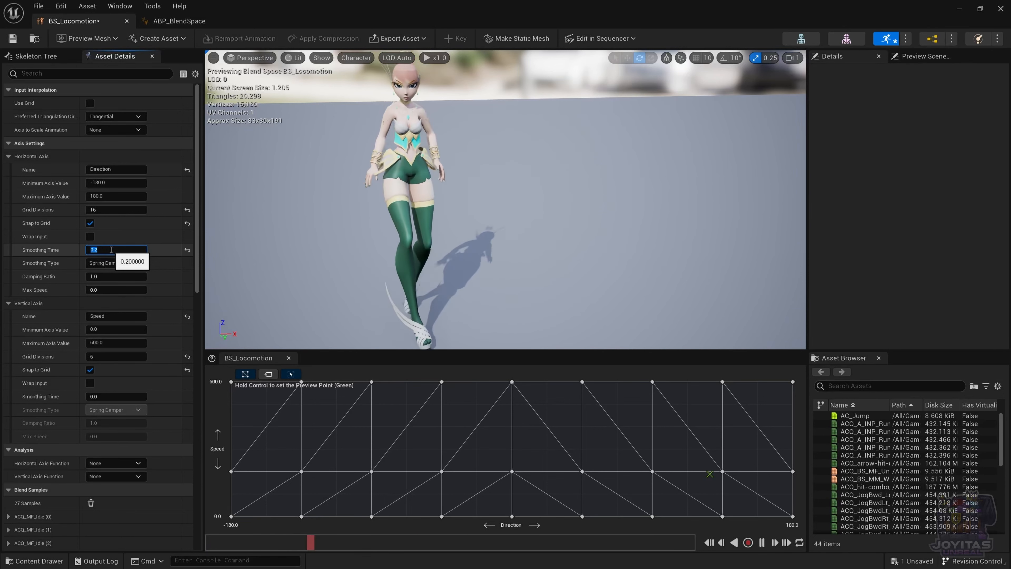
key(Return)
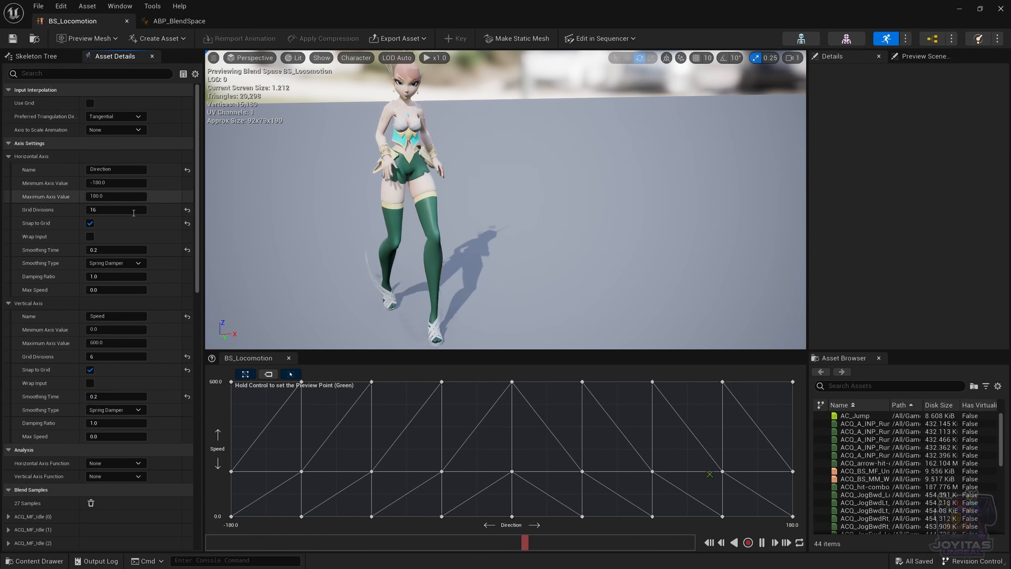
- Preview the blend between BS_Locomotion's samples and adjust the Sample Smoothing Weight Speed, trying 0.9 and settling on 30
scroll(140, 308, down, 10)
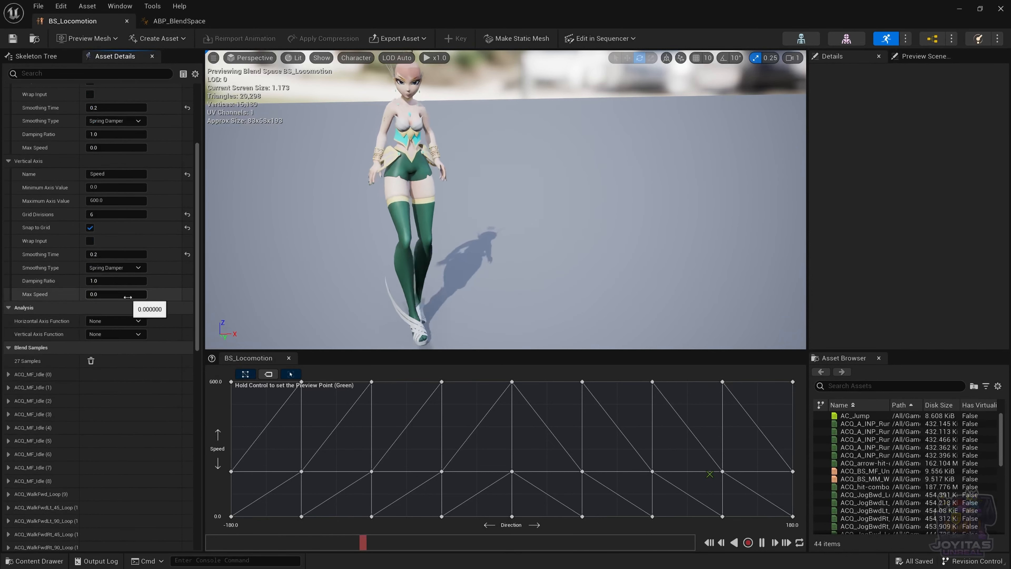
scroll(128, 300, down, 6)
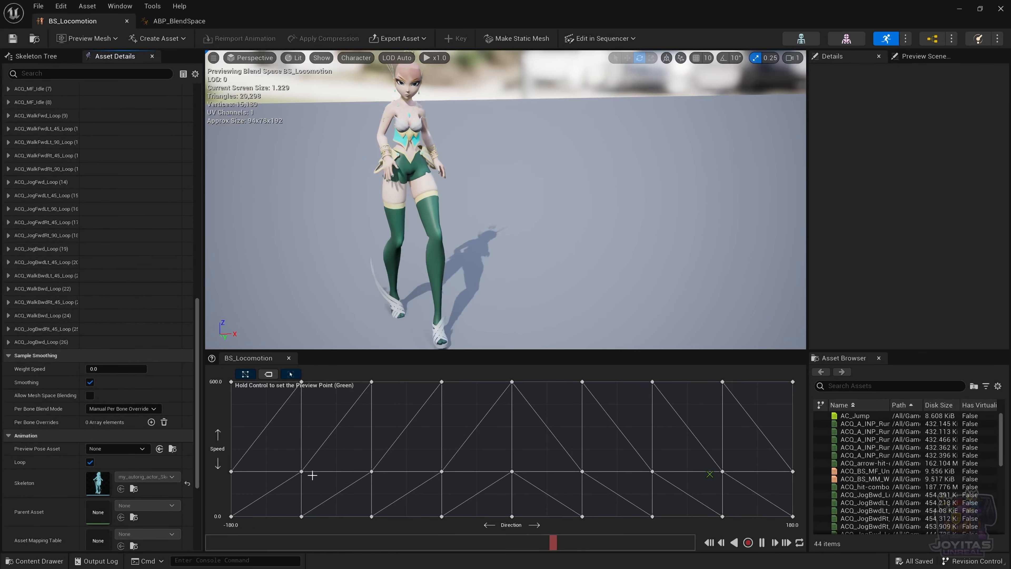
ctrl+drag(313, 475, 409, 467)
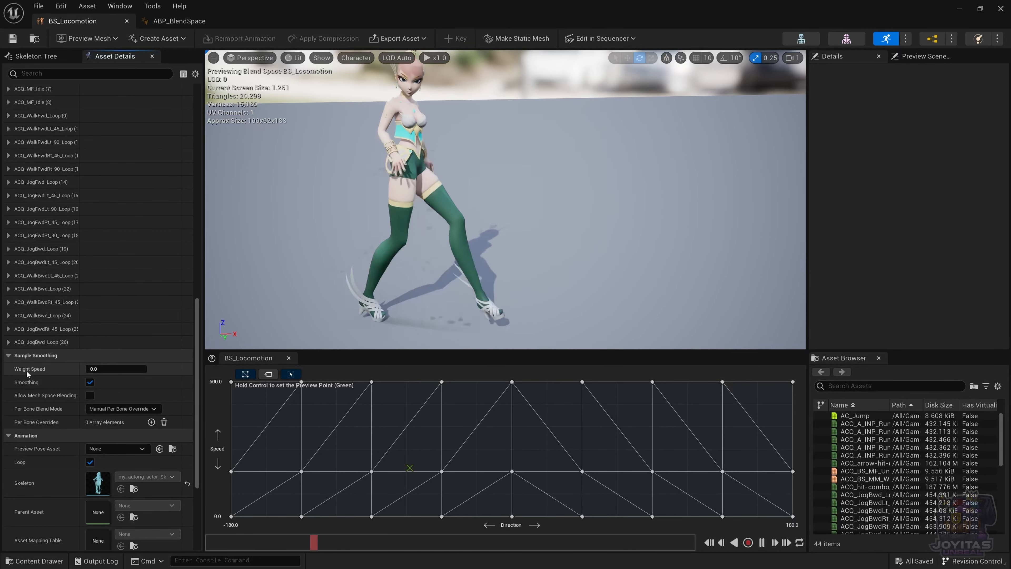
mouse_move(39, 371)
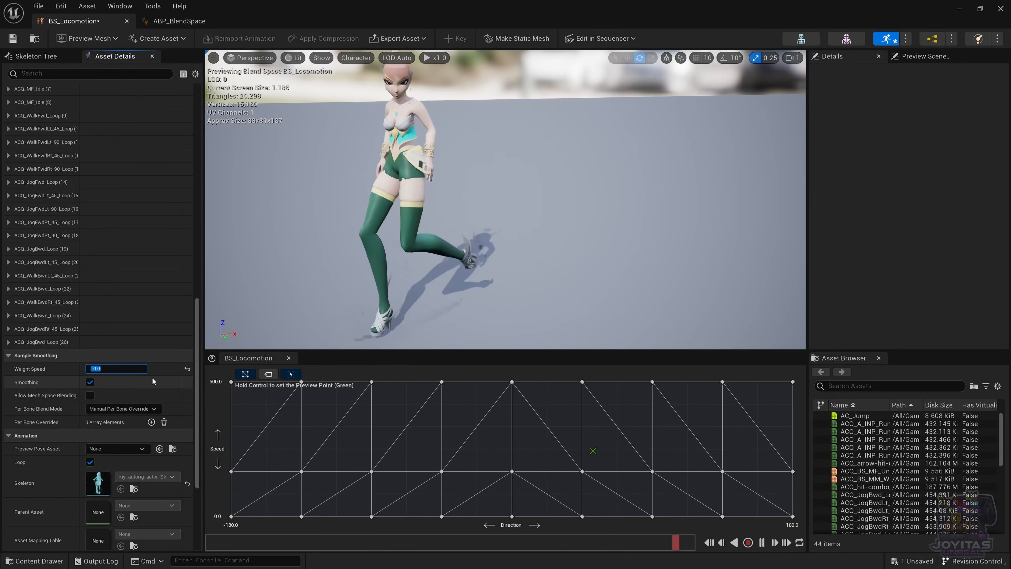
text(0.)
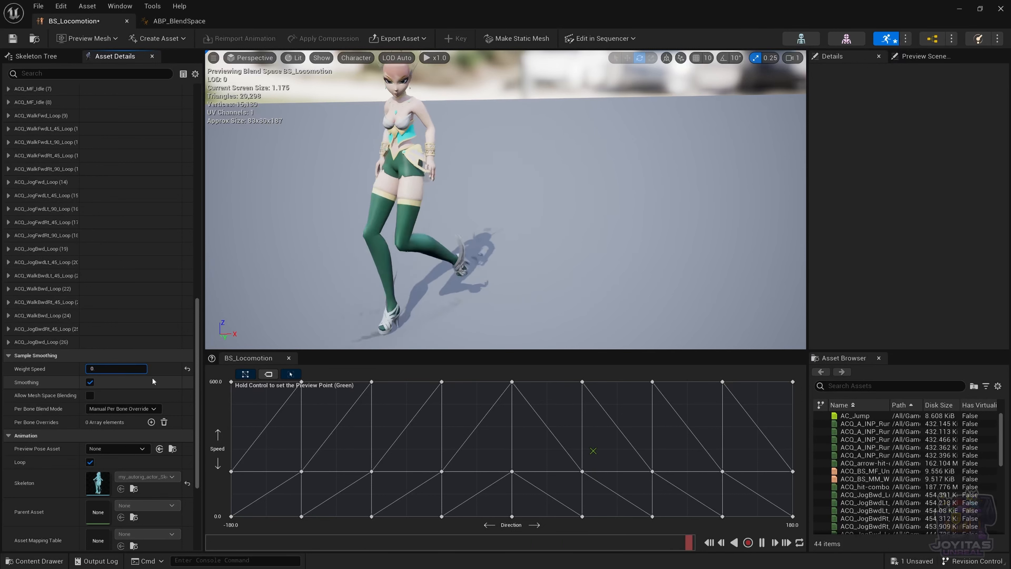
text(9)
key(Return)
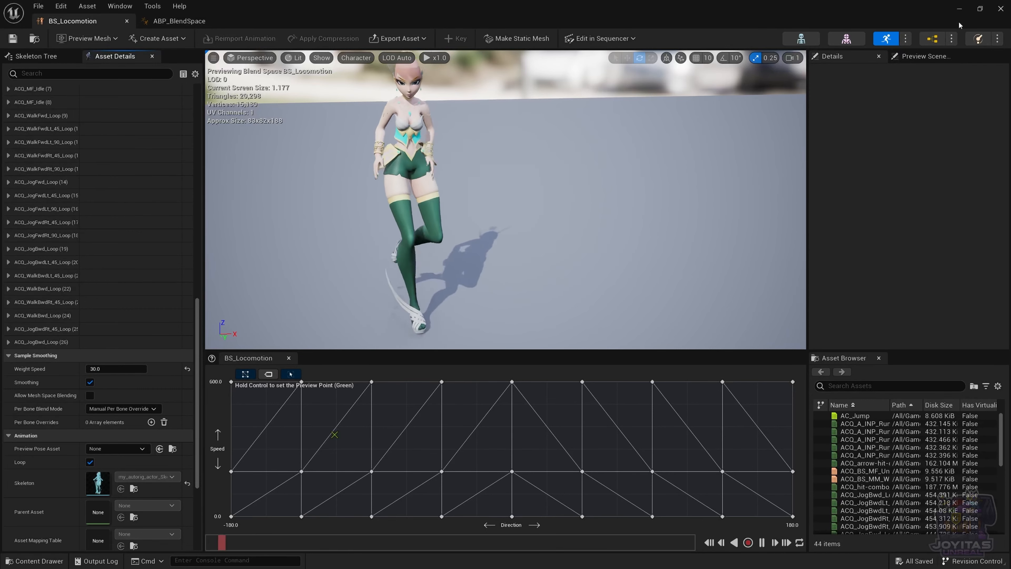
- Play the level and move the character sideways, backward and forward to check the smoothed blends, and stop the session
click(959, 9)
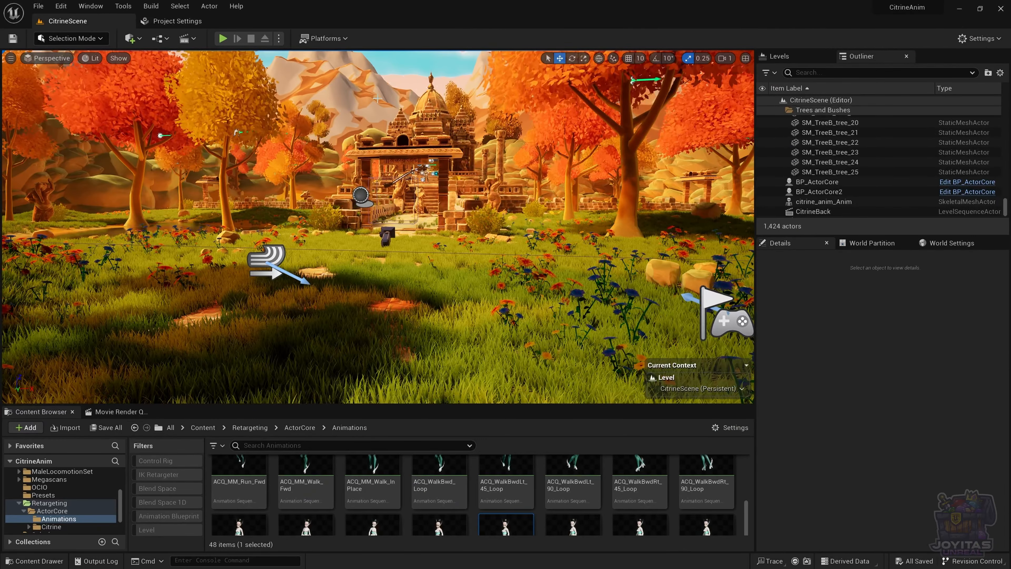
click(223, 39)
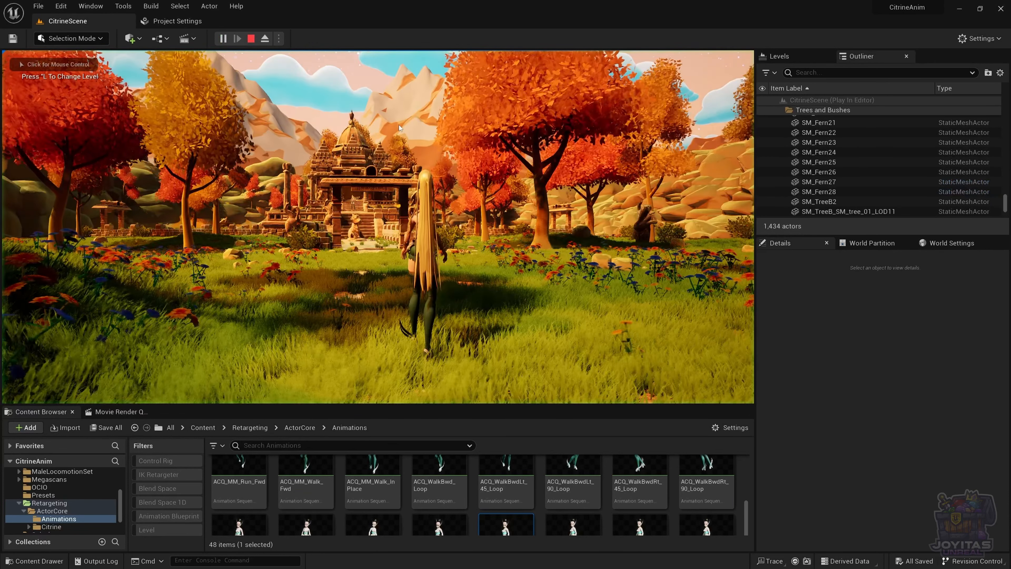
key(d)
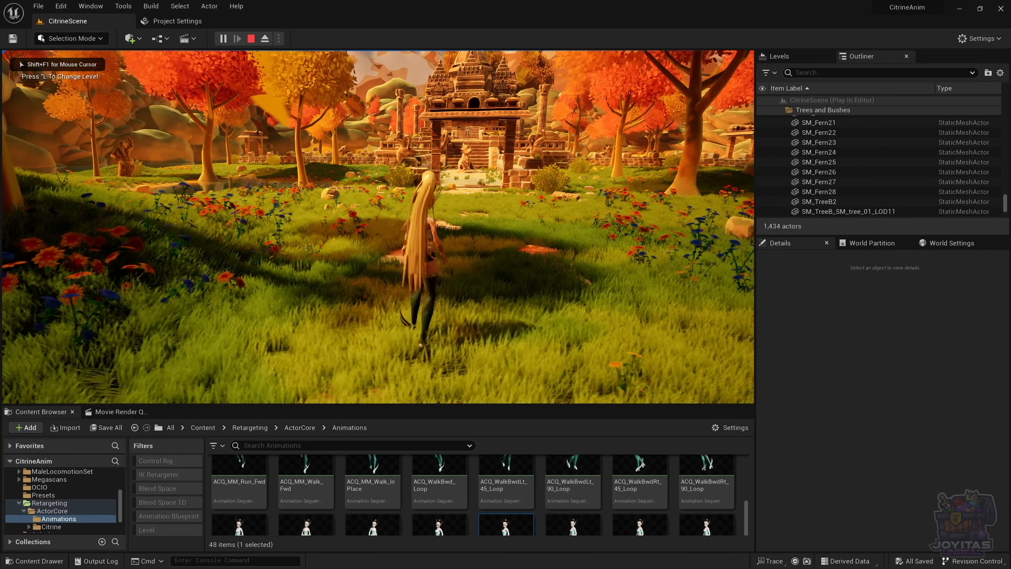
key(s)
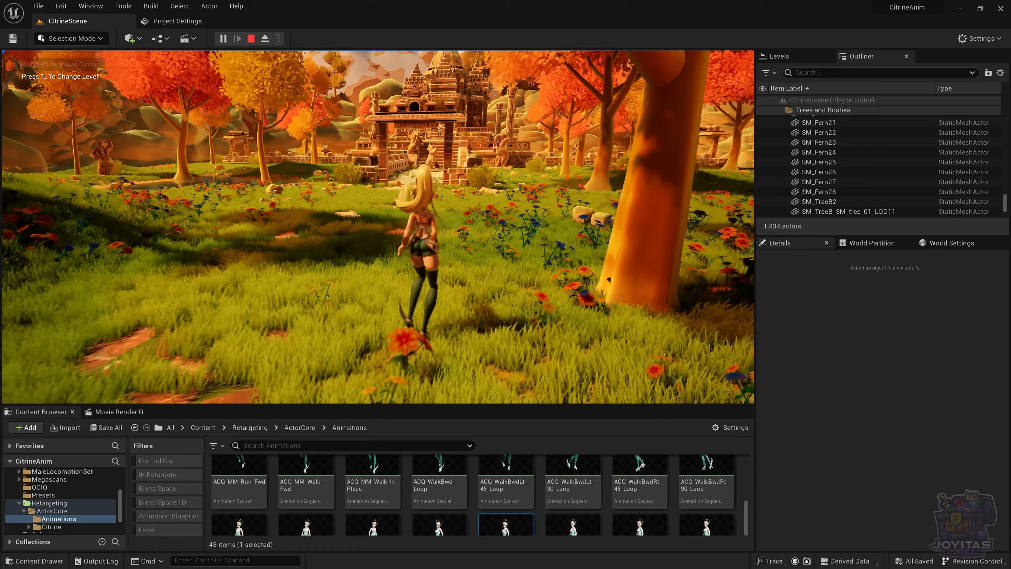
key(w)
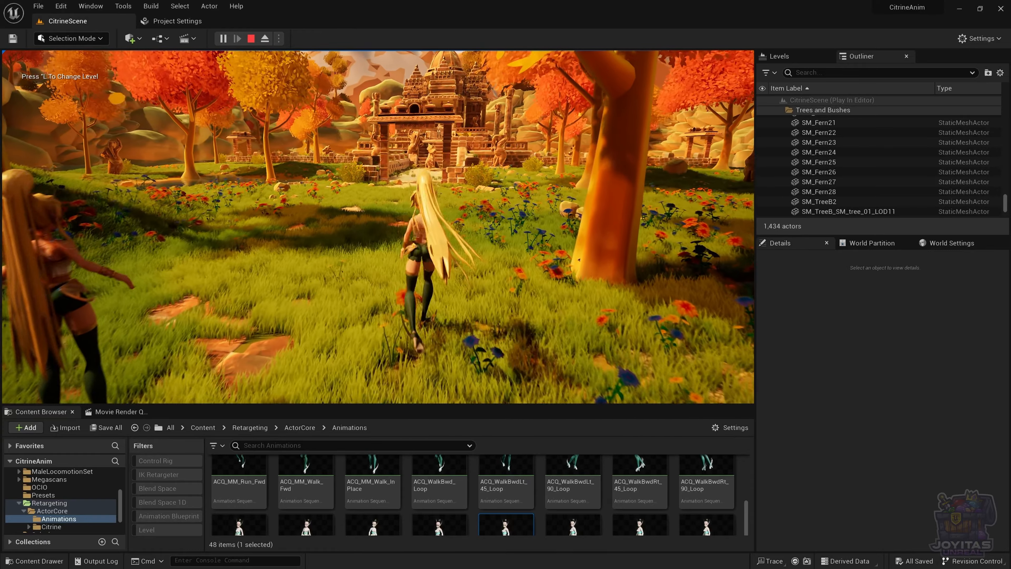
key(w)
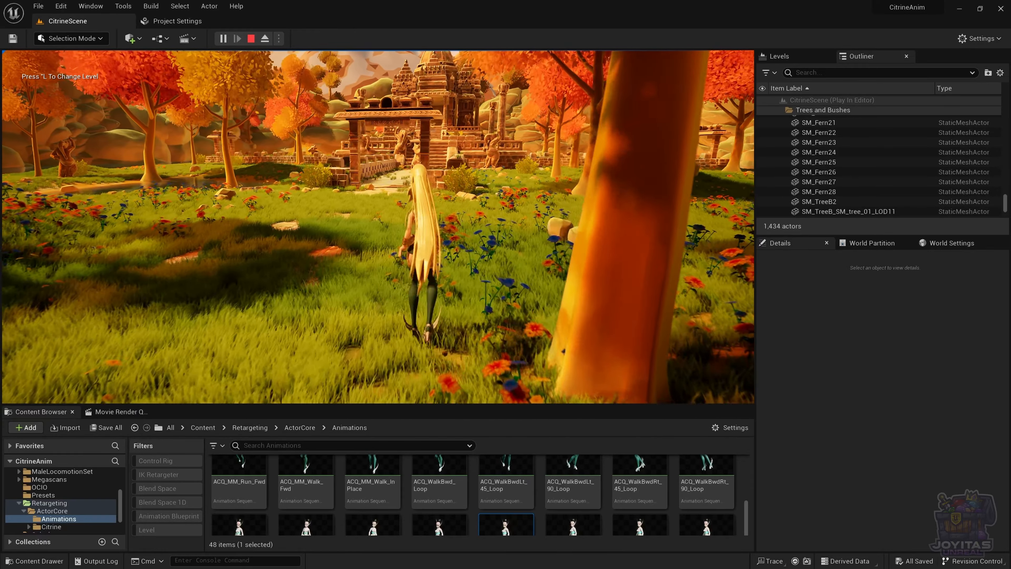
key(s)
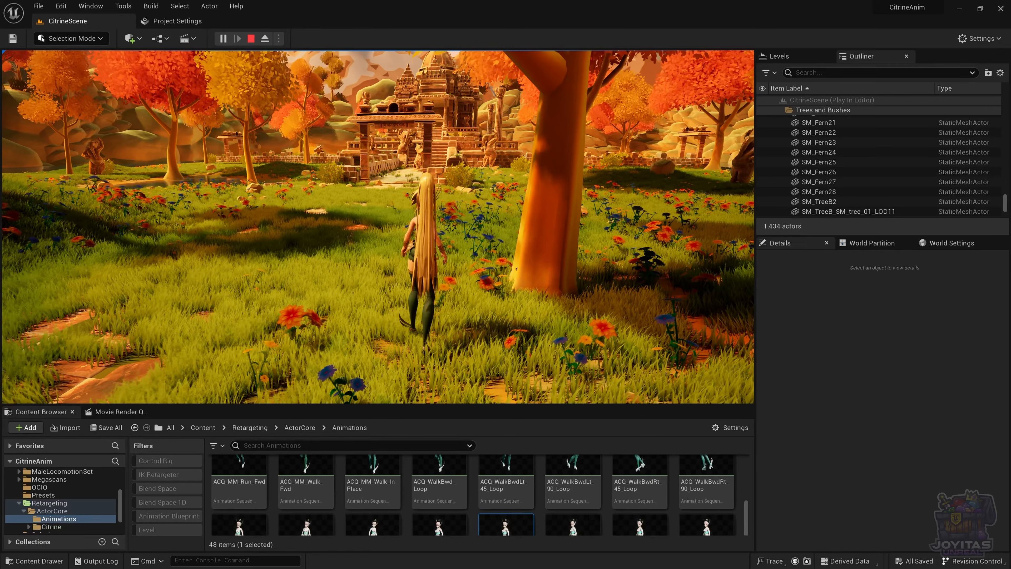
key(Escape)
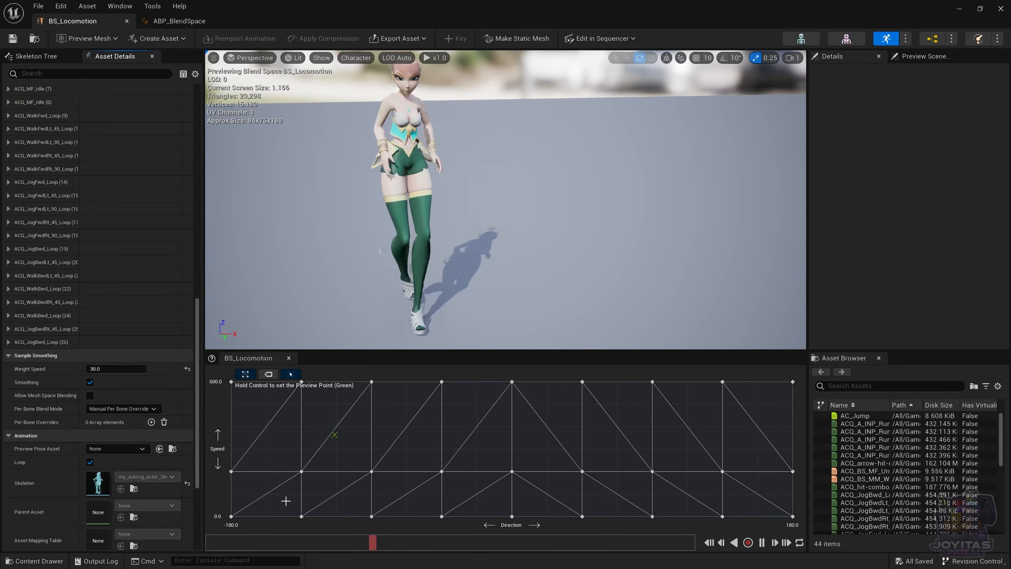
- Preview BS_Locomotion at the -180 edge of the grid, enable Wrap Input on the Direction axis and save the blend space
key(ctrl)
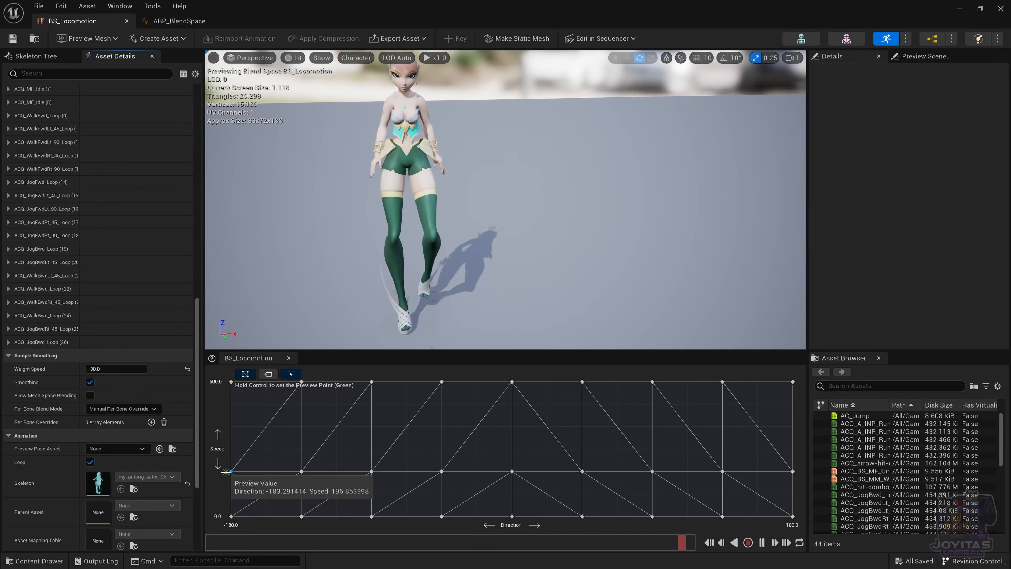
scroll(144, 297, up, 10)
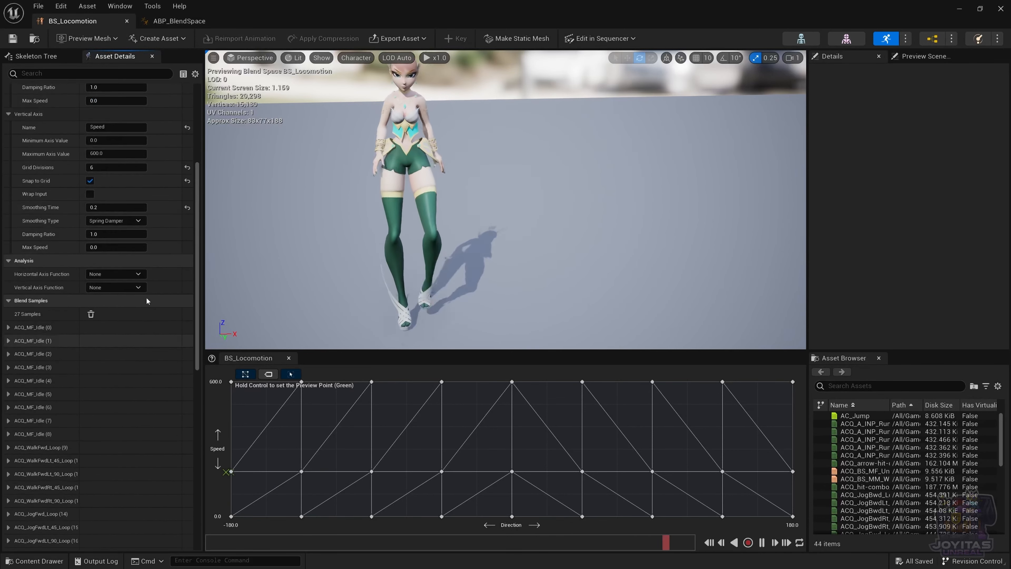
scroll(143, 279, up, 5)
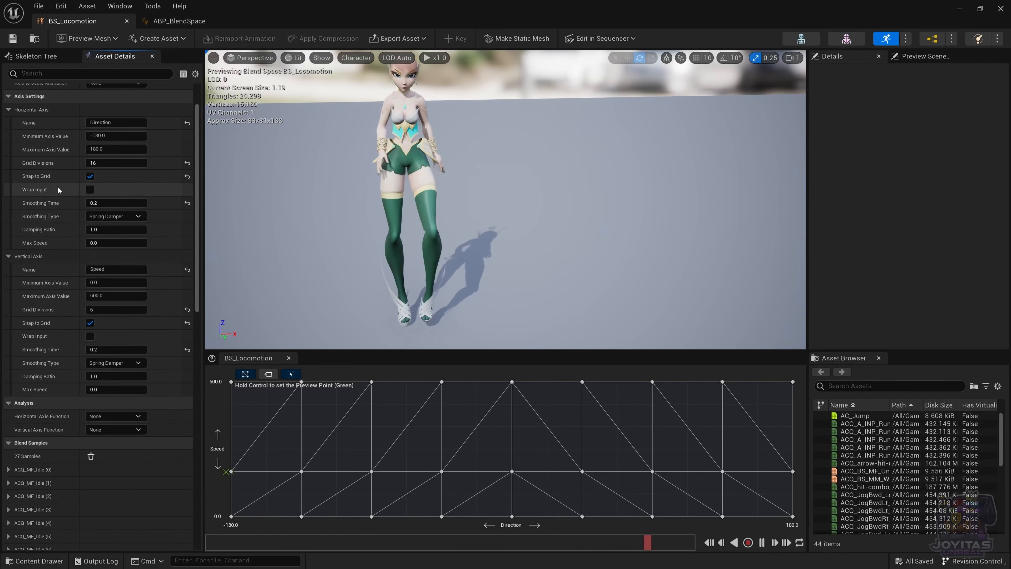
click(90, 191)
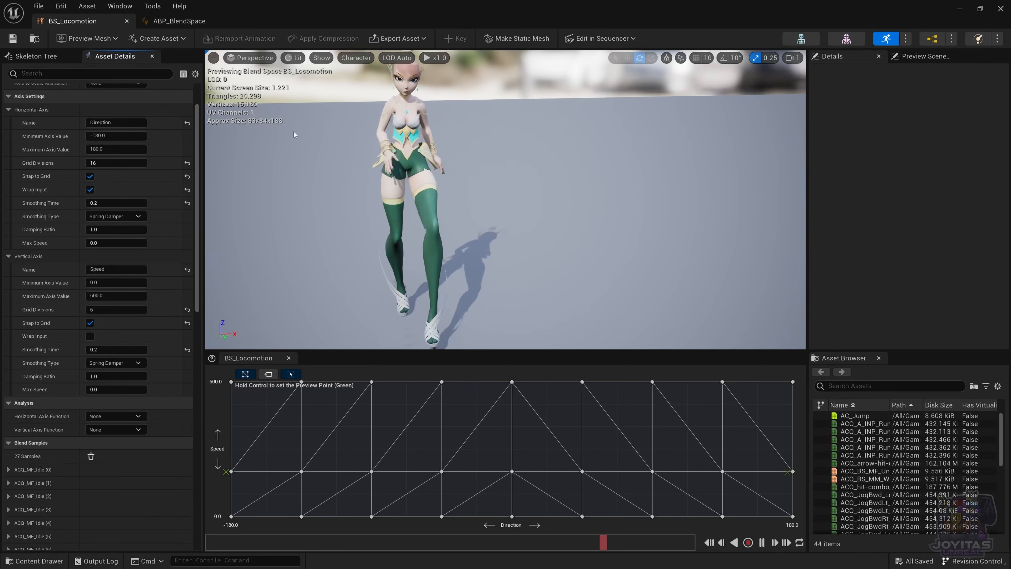
- Play the level again and move the character forward and sideways to test the wrapped Direction input
click(960, 9)
click(223, 38)
key(w)
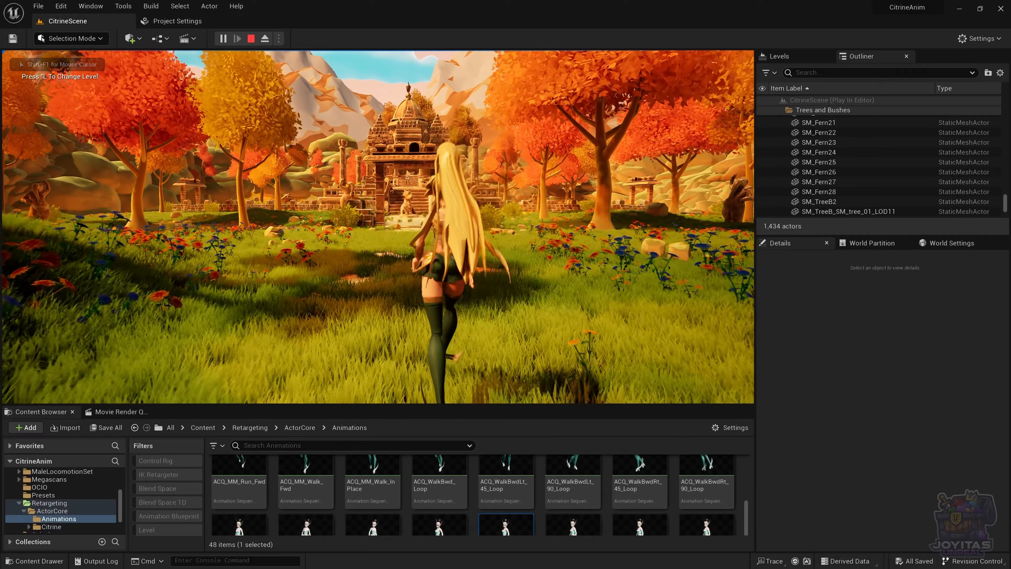
key(d)
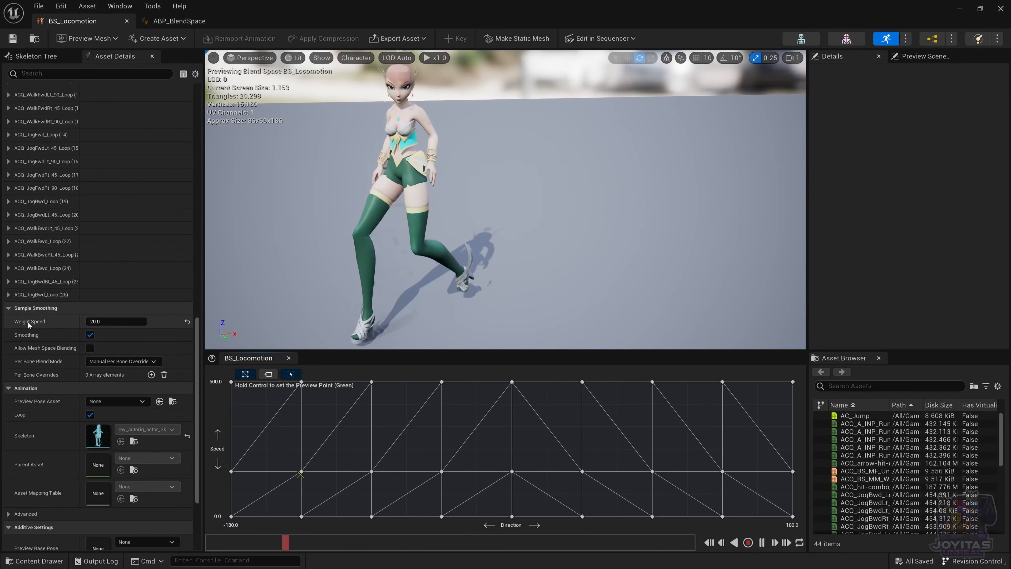
- Add a Per Bone Override for cc_base_hip with Weight Speed 0.5 to BS_Locomotion's sample smoothing and save it
mouse_move(42, 324)
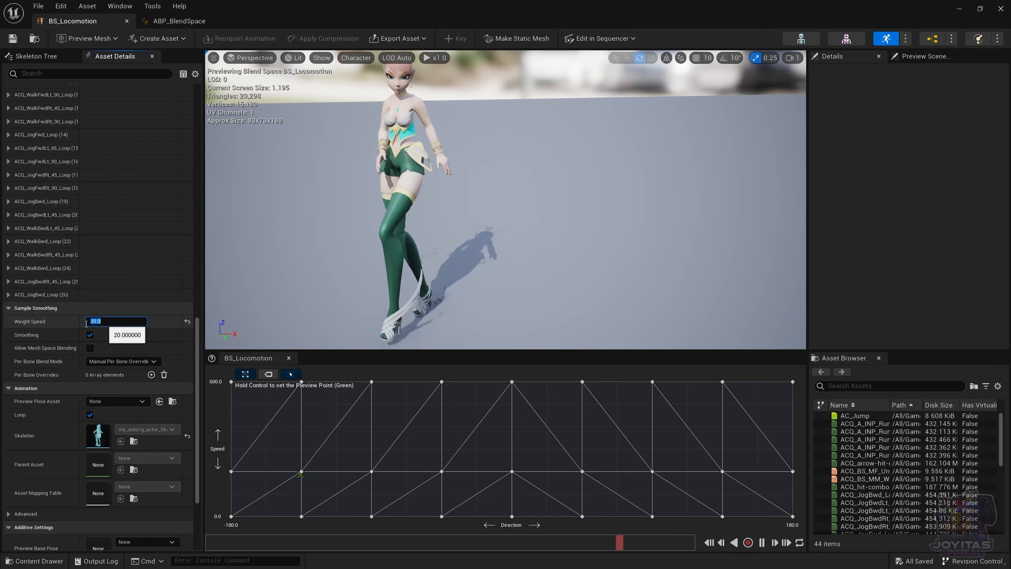
click(104, 322)
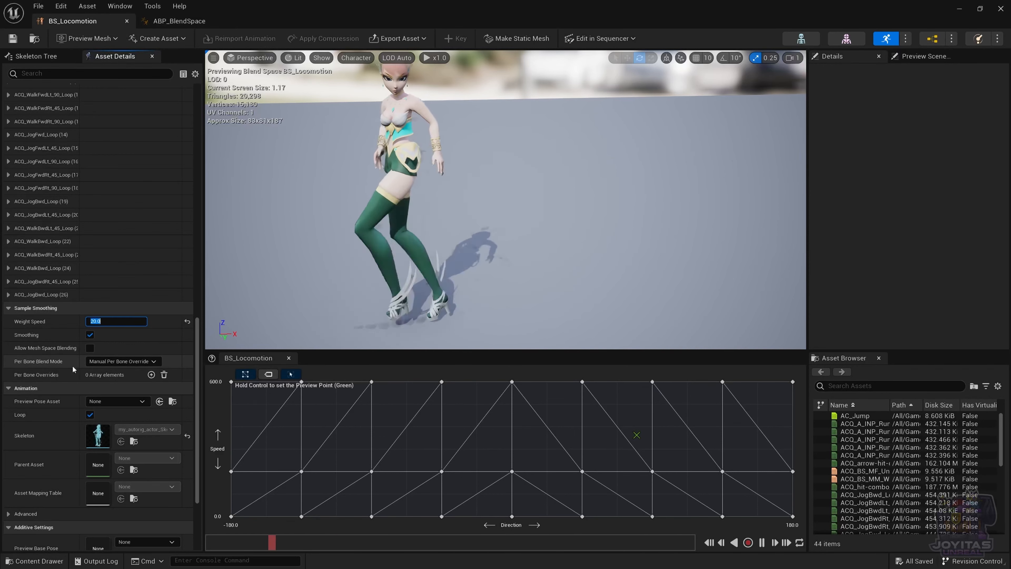
click(151, 374)
click(18, 389)
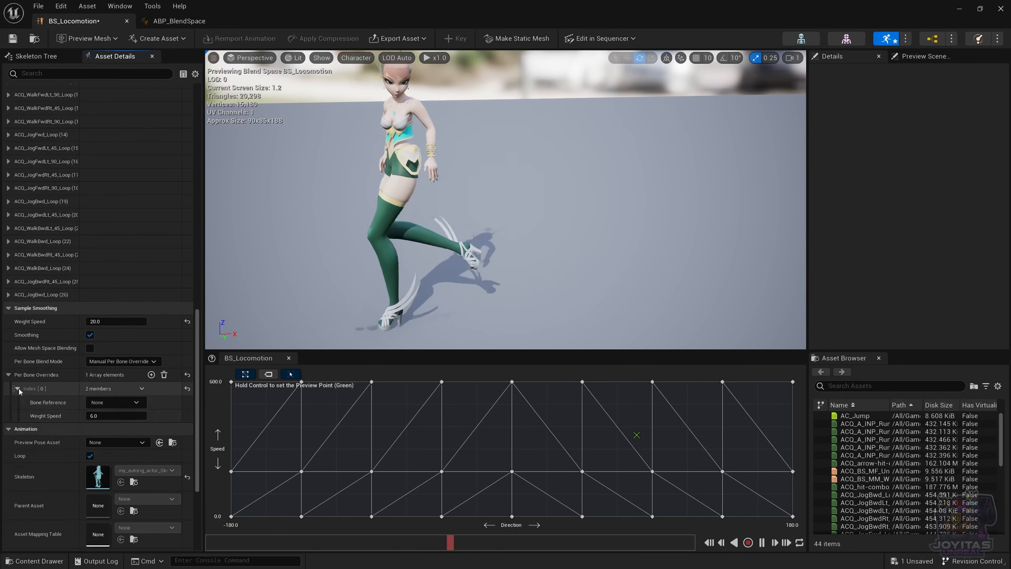
click(122, 401)
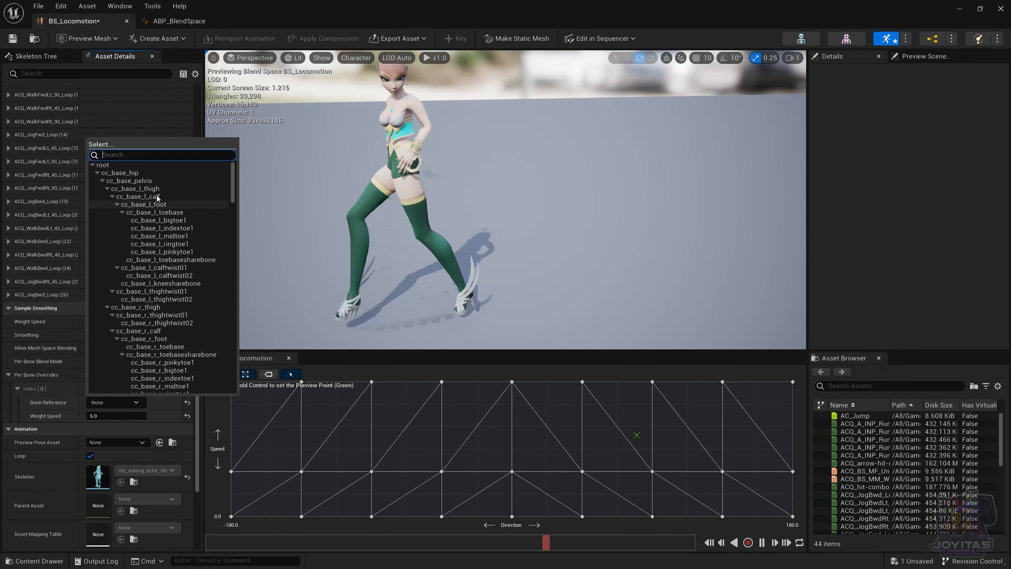
click(142, 172)
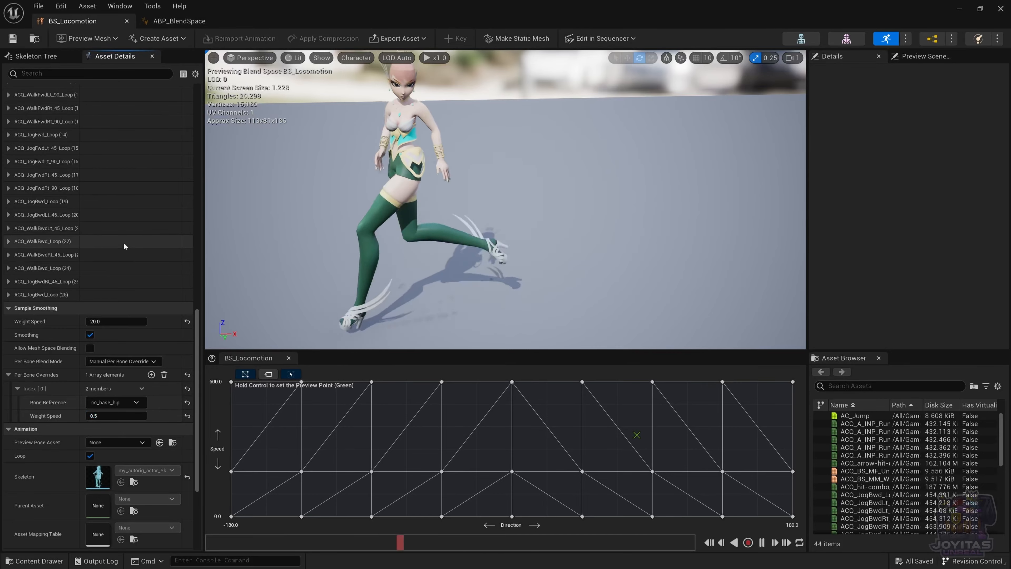
- Play the level and switch the character repeatedly between sideways, forward and backward movement to check the hip's blending
click(960, 9)
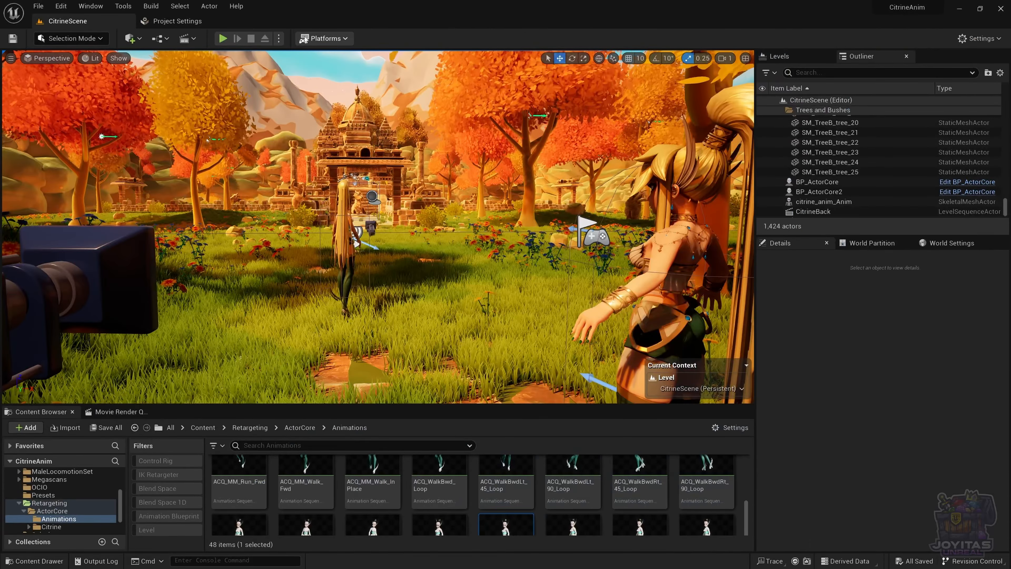
key(alt+p)
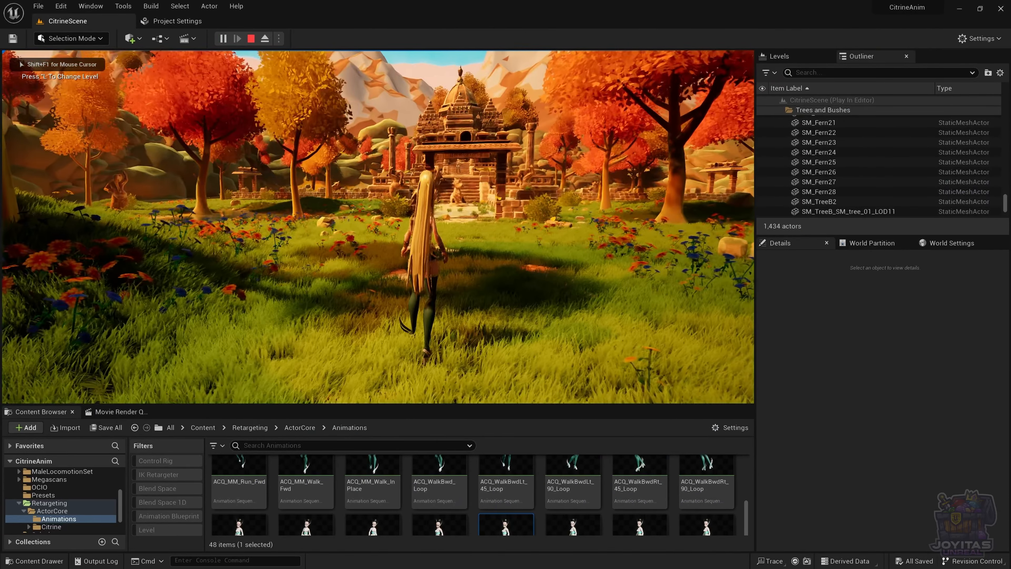
key(d)
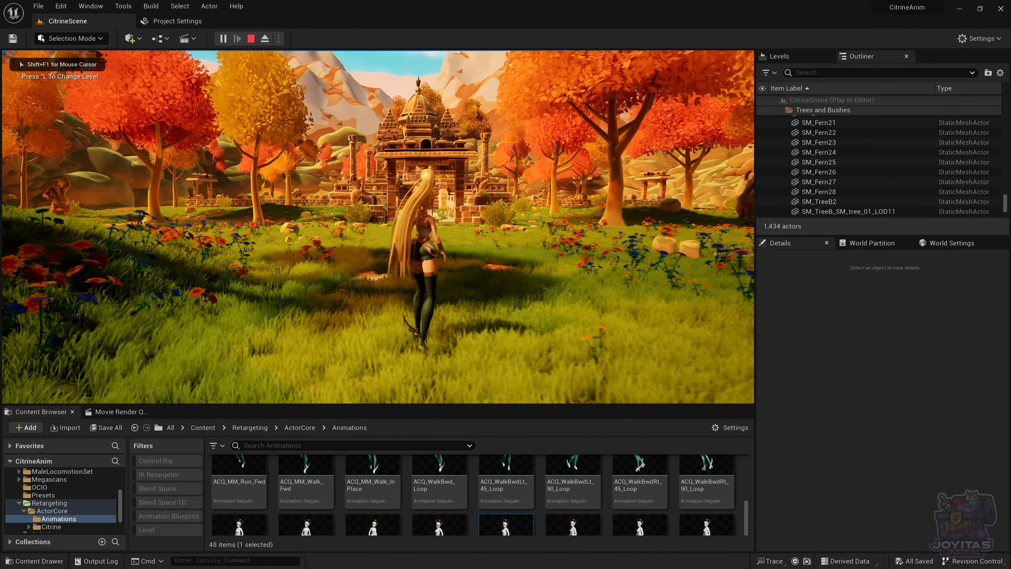
key(s)
key(w)
key(d)
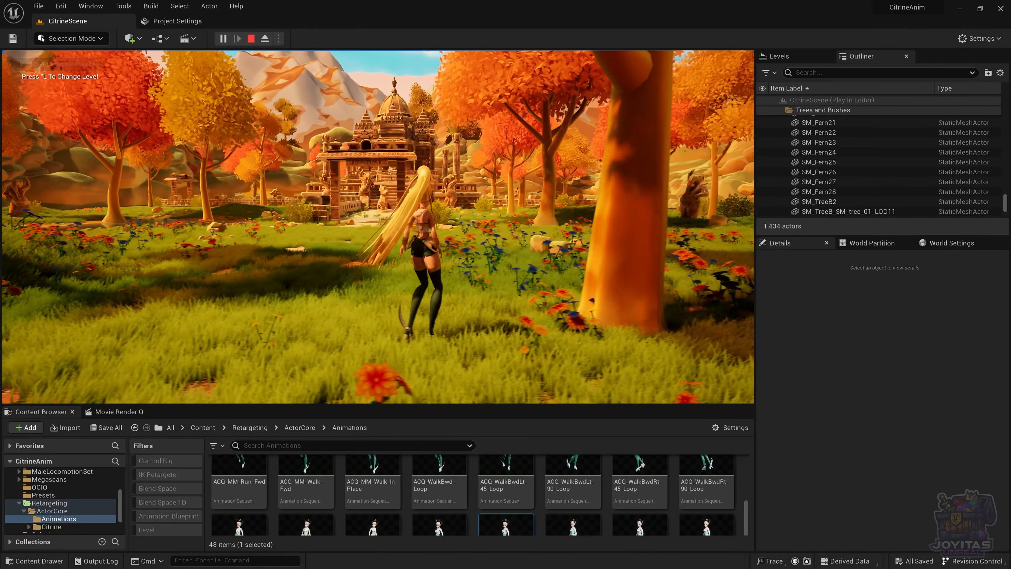
key(a)
key(a)
key(w)
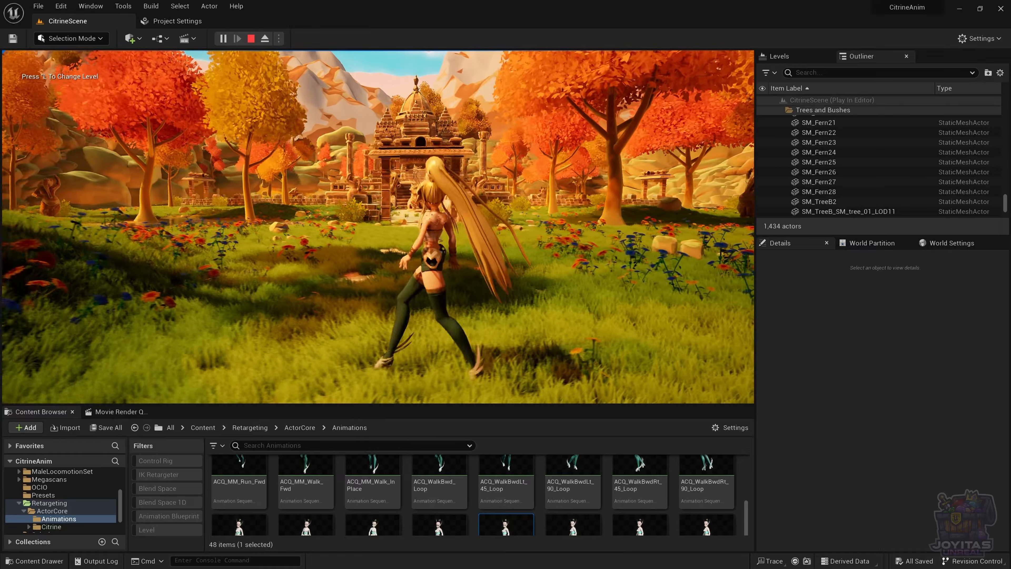
key(d)
key(d)
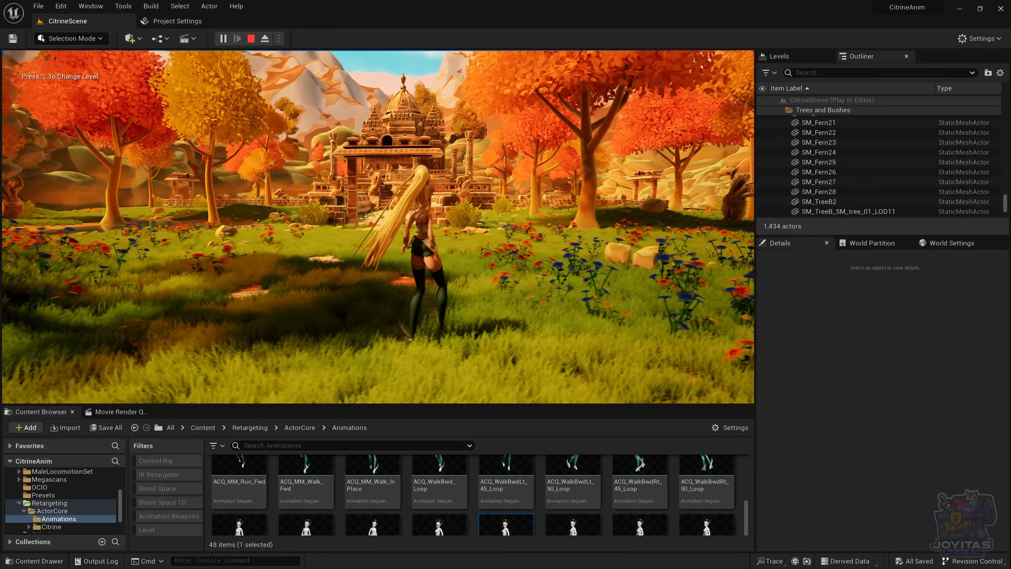
key(a)
key(a)
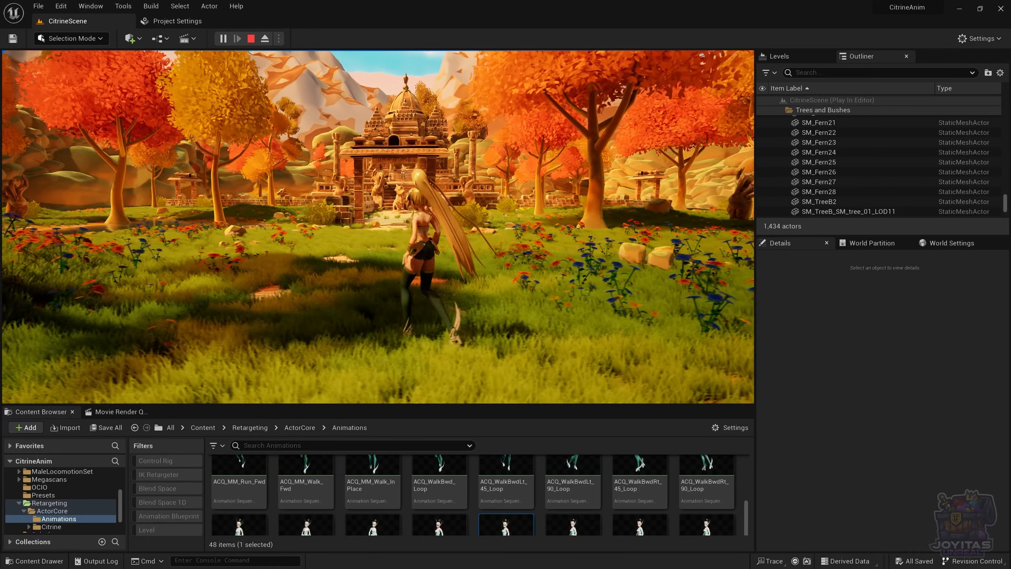
key(d)
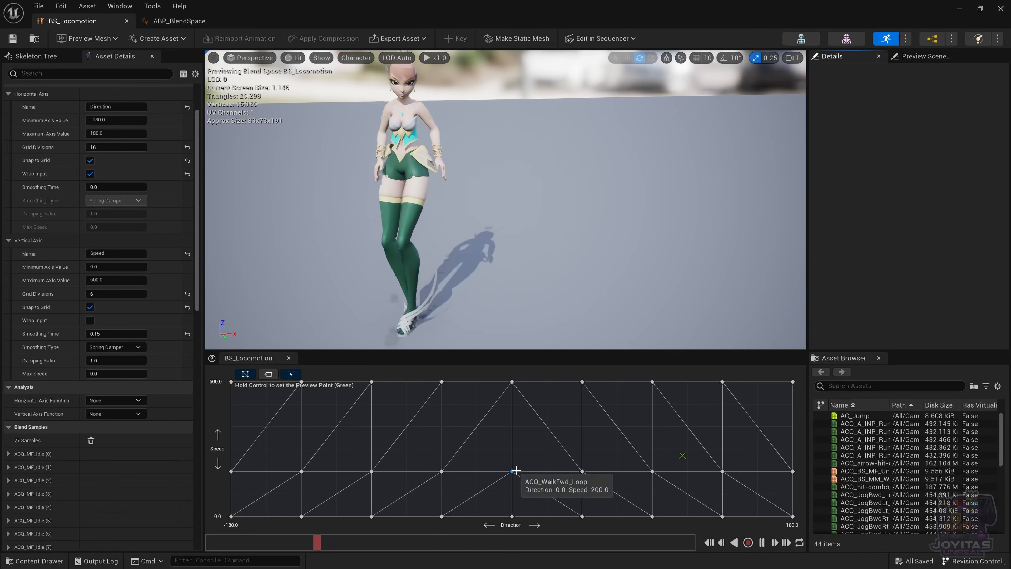
- Preview the ACQ_WalkFwd_Loop sample at Direction 0 and Speed 200 and adjust its Rate Scale, trying 2 and 0.5
key(ctrl)
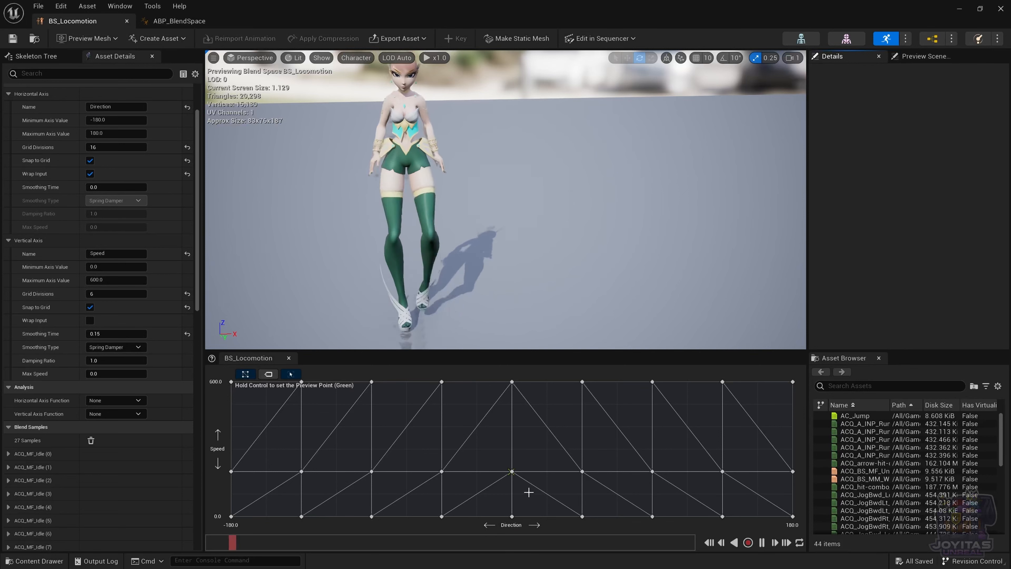
right_click(513, 473)
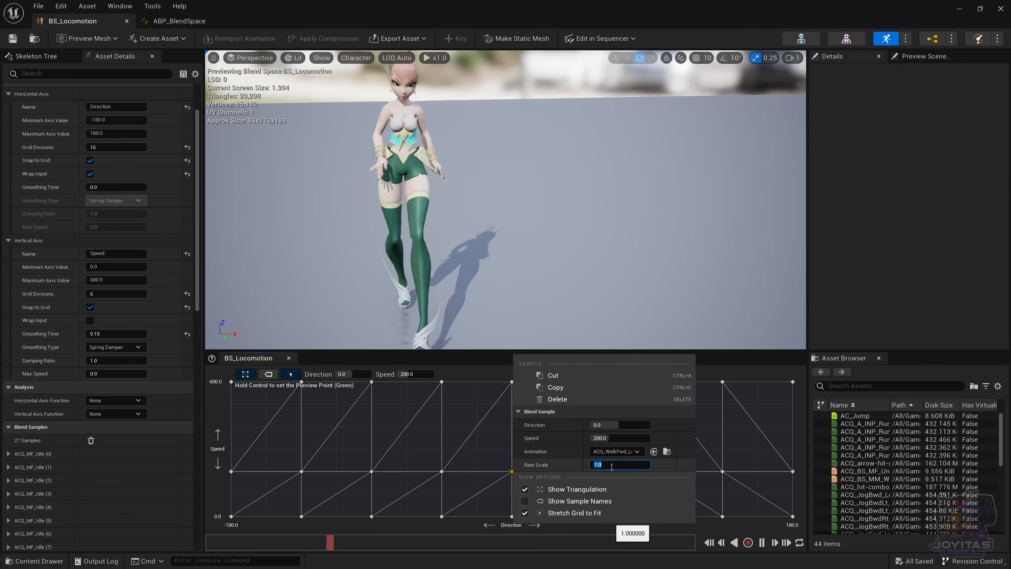
click(612, 465)
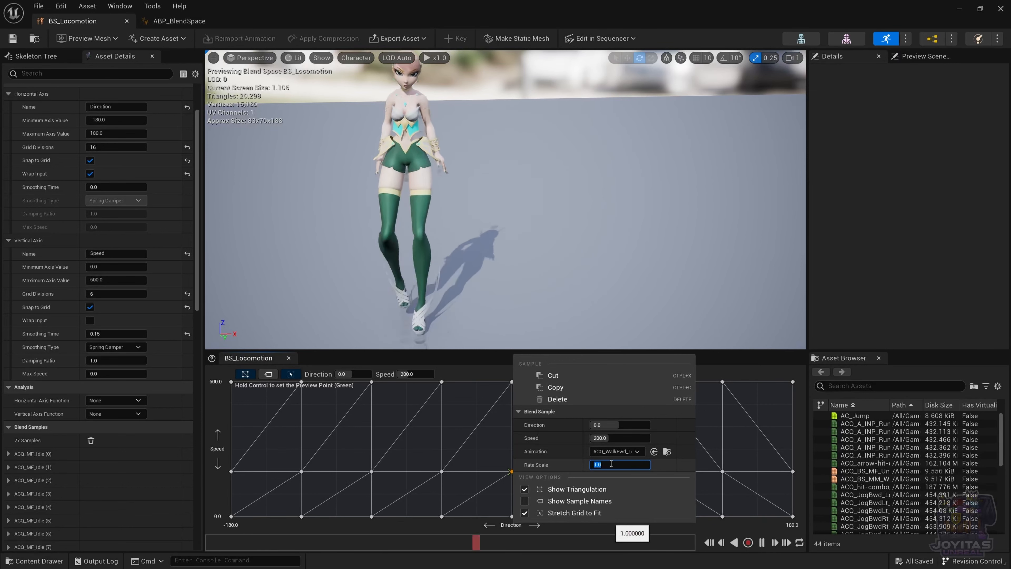
text(2)
key(Return)
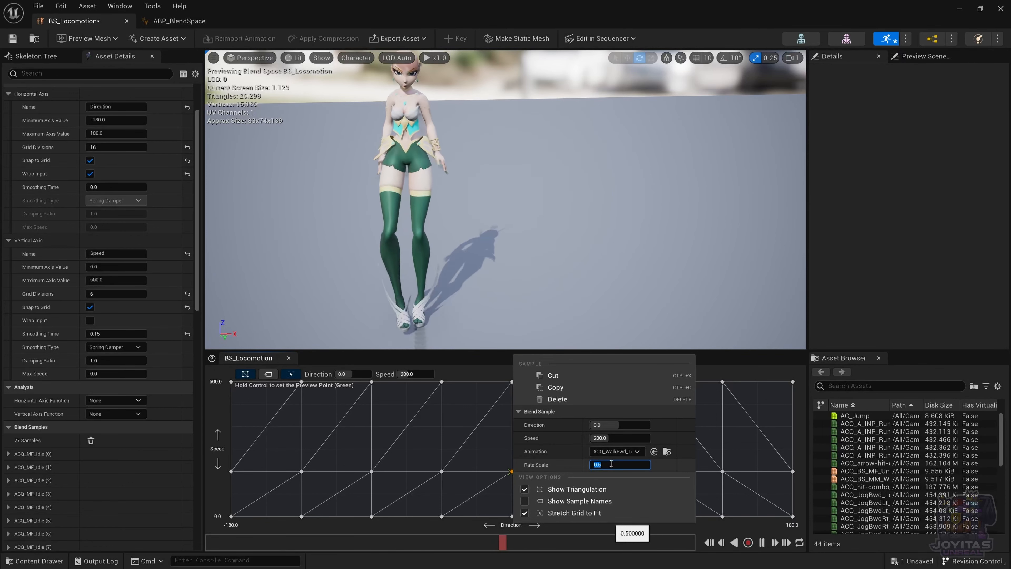
click(493, 367)
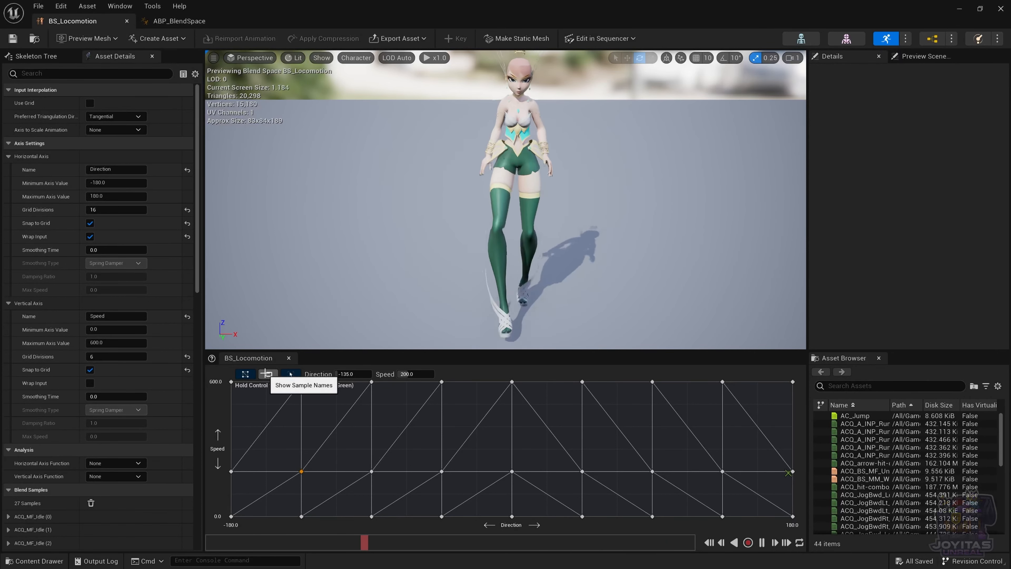
- Show the sample names in the BS_Locomotion grid to check which animation sits at each direction
click(290, 374)
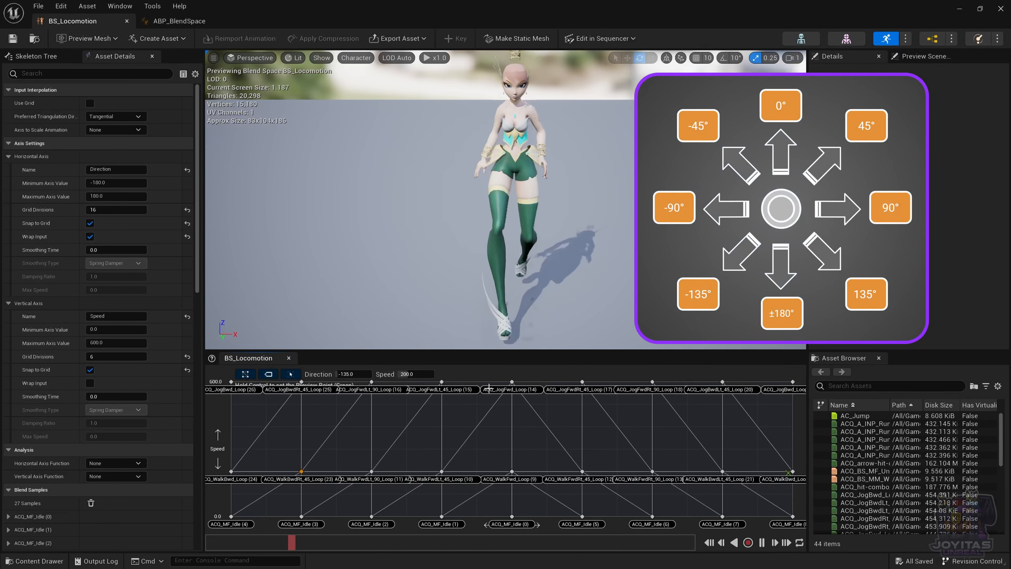